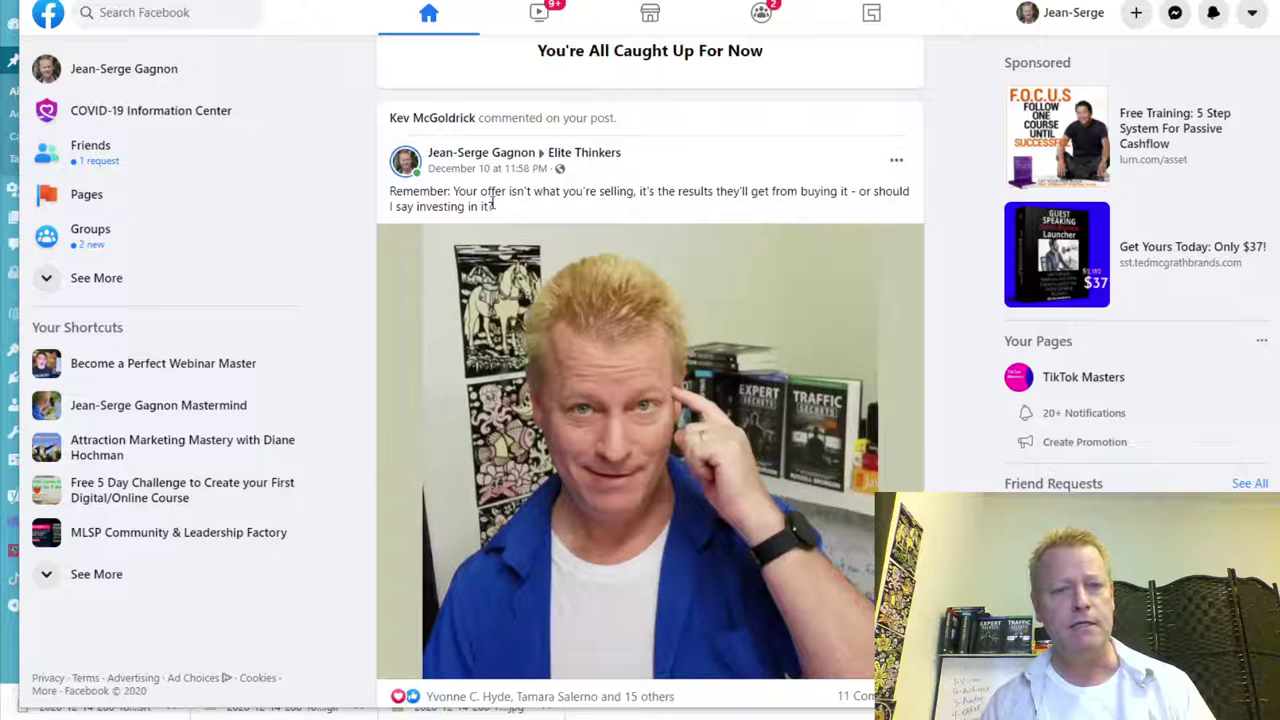
Step: Highlight and deselect the post caption, then switch to the Instagram profile tab
{"action": "left_click_drag", "start_coordinate": [494, 207], "coordinate": [390, 201]}
{"action": "left_click", "coordinate": [452, 192]}
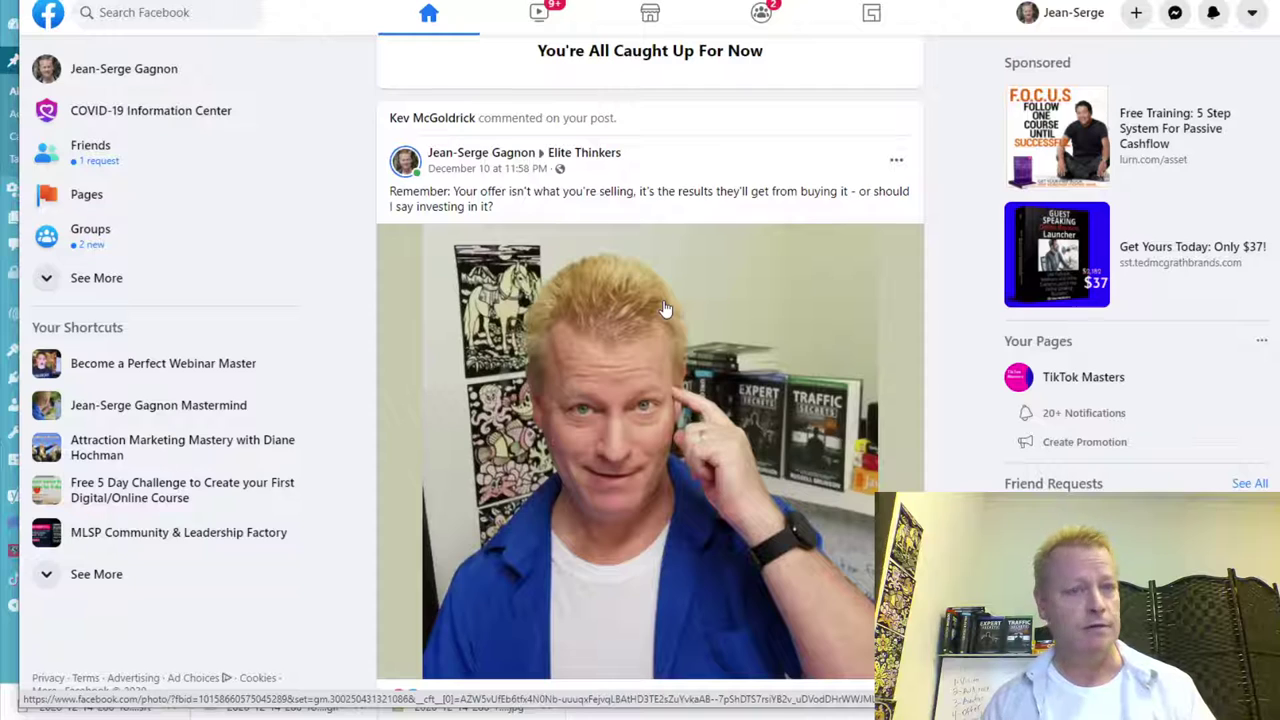
{"action": "key", "text": "ctrl+Tab"}
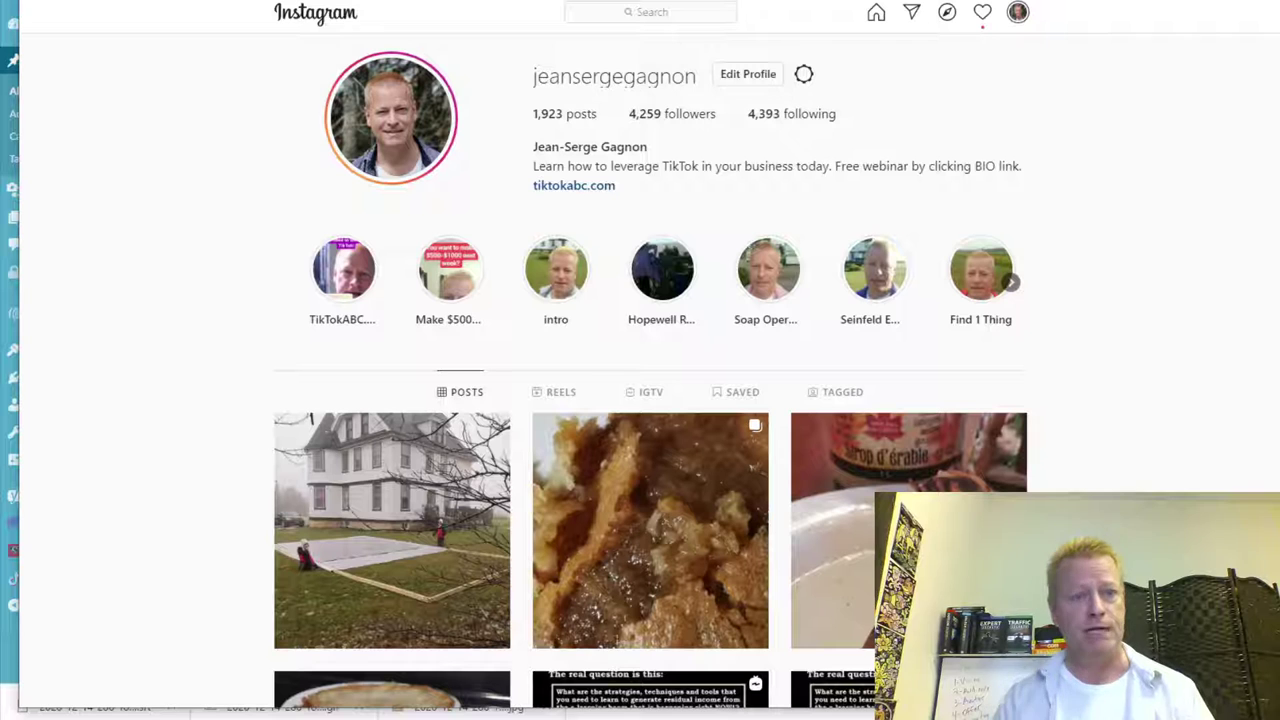
{"action": "scroll", "coordinate": [1054, 366], "scroll_direction": "down", "scroll_amount": 3}
{"action": "scroll", "coordinate": [1160, 366], "scroll_direction": "up", "scroll_amount": 2}
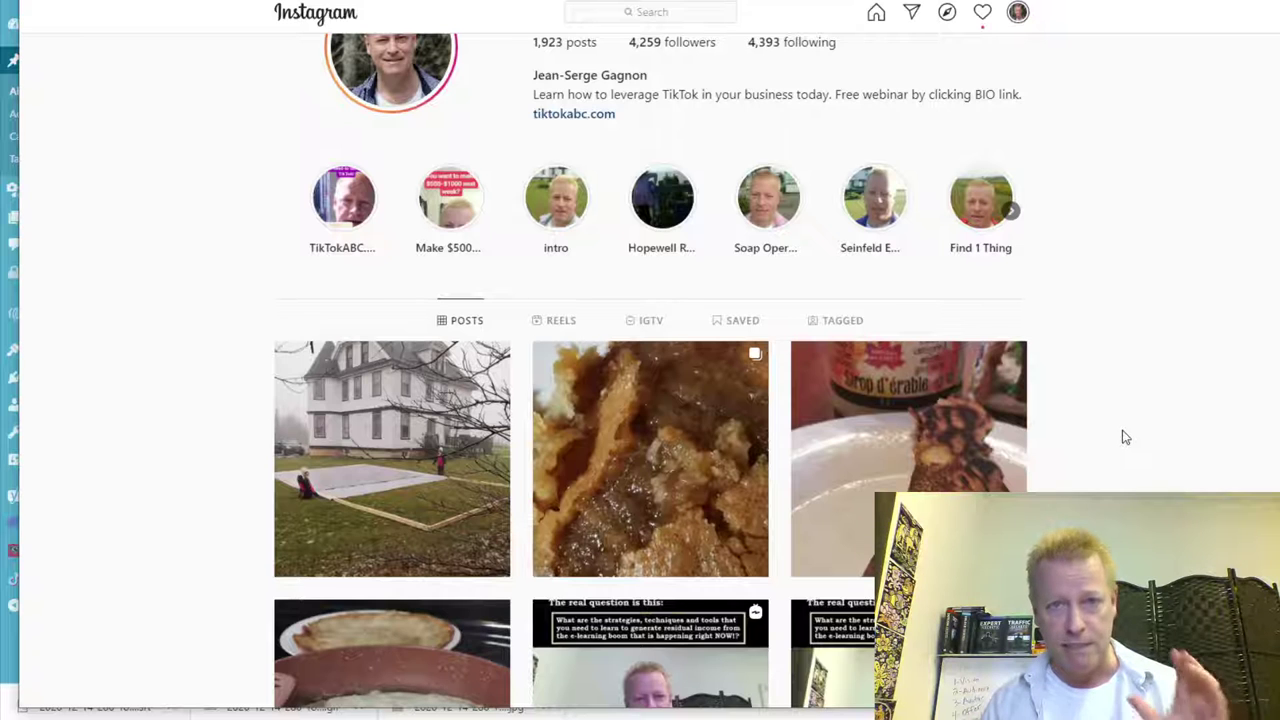
{"action": "scroll", "coordinate": [1114, 420], "scroll_direction": "down", "scroll_amount": 1}
{"action": "scroll", "coordinate": [1114, 420], "scroll_direction": "up", "scroll_amount": 2}
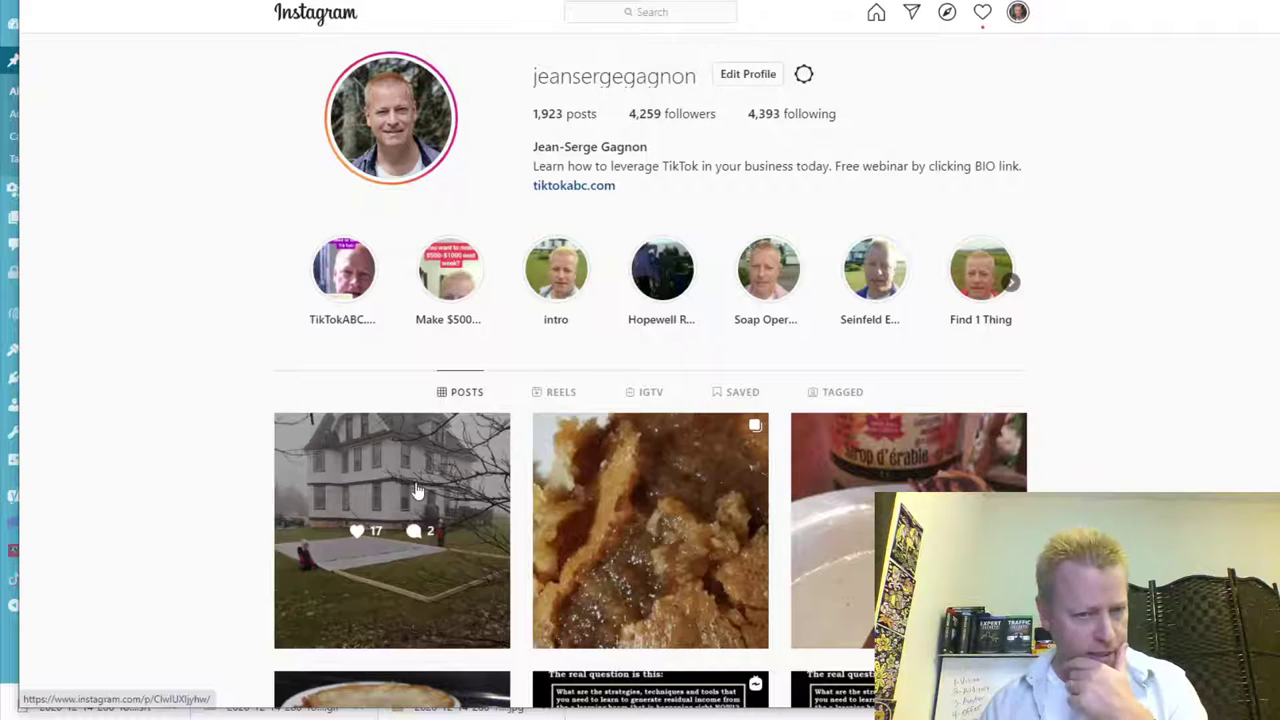
Step: Snip the snowy house photo from its Instagram post and bring Paint forward
{"action": "left_click", "coordinate": [415, 490]}
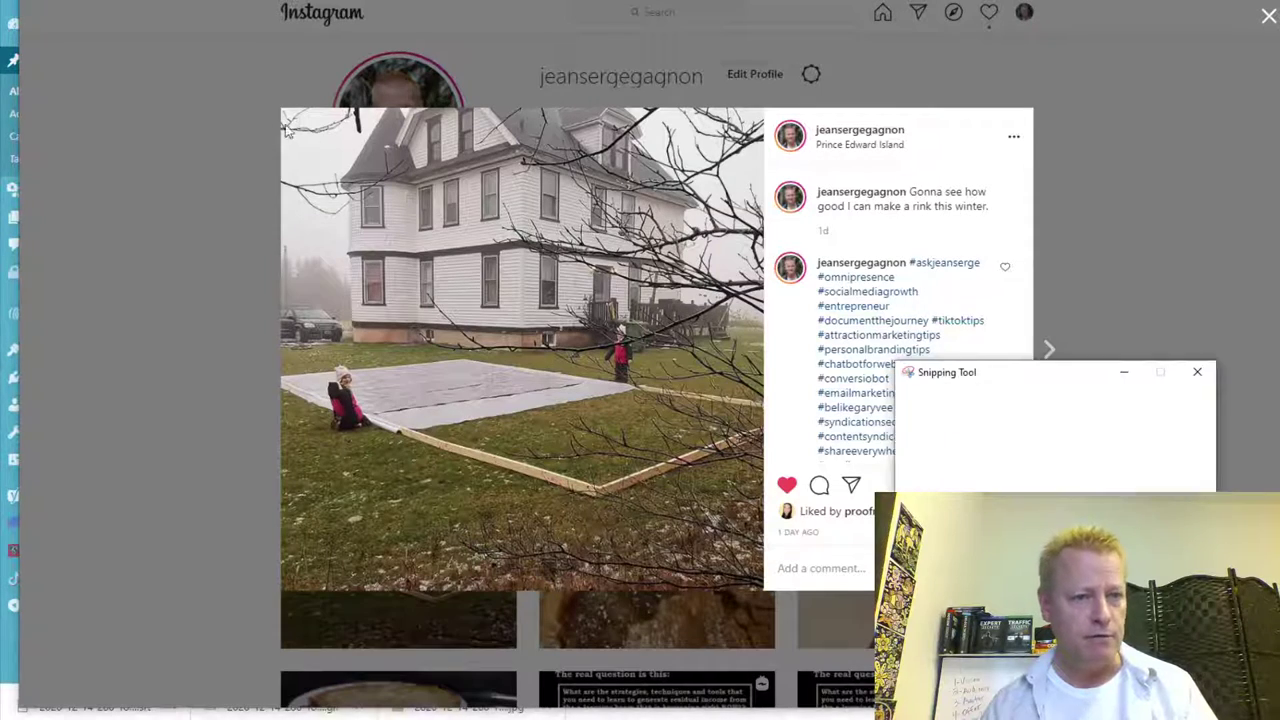
{"action": "left_click", "coordinate": [930, 400]}
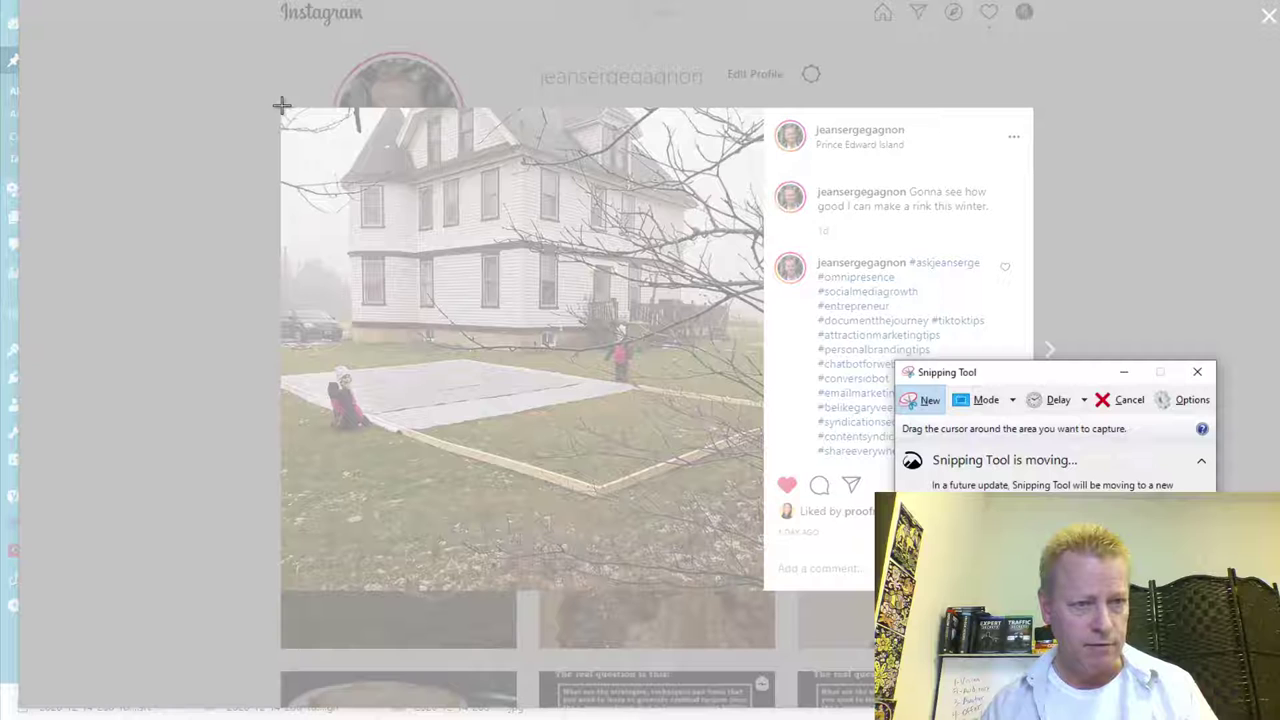
{"action": "left_click_drag", "start_coordinate": [278, 107], "coordinate": [784, 597]}
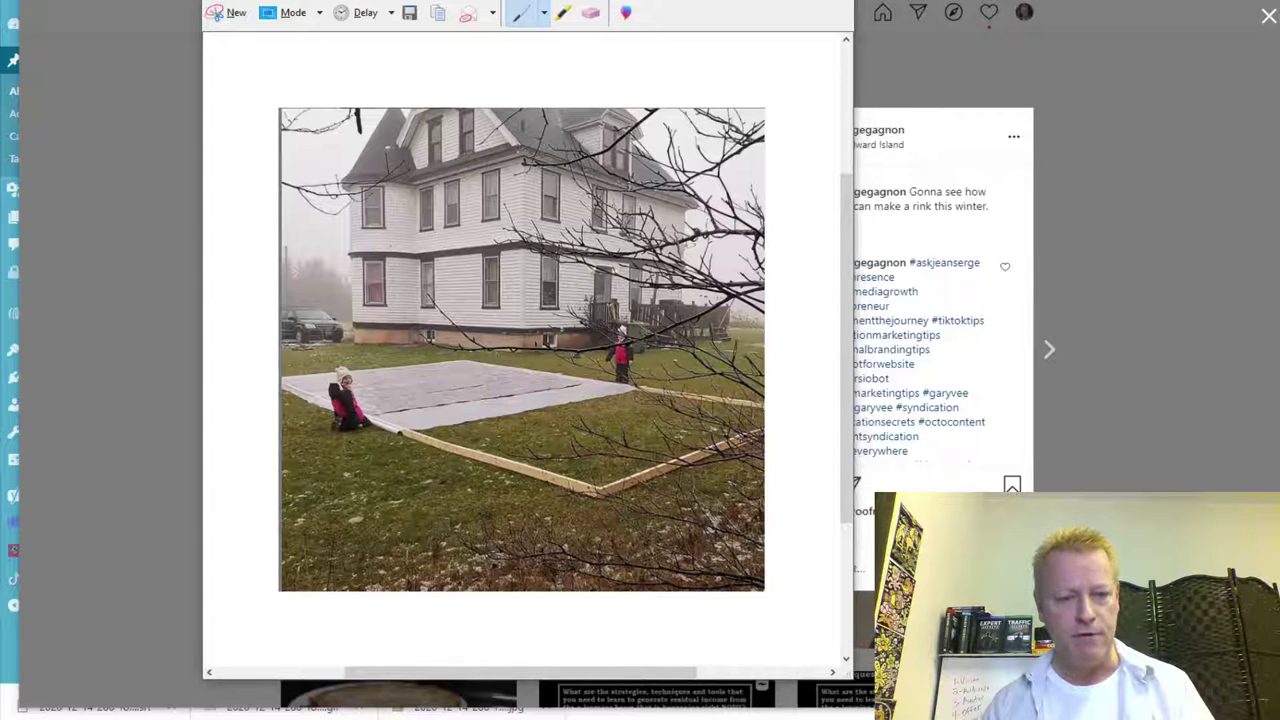
{"action": "mouse_move", "coordinate": [450, 708]}
{"action": "left_click", "coordinate": [408, 672]}
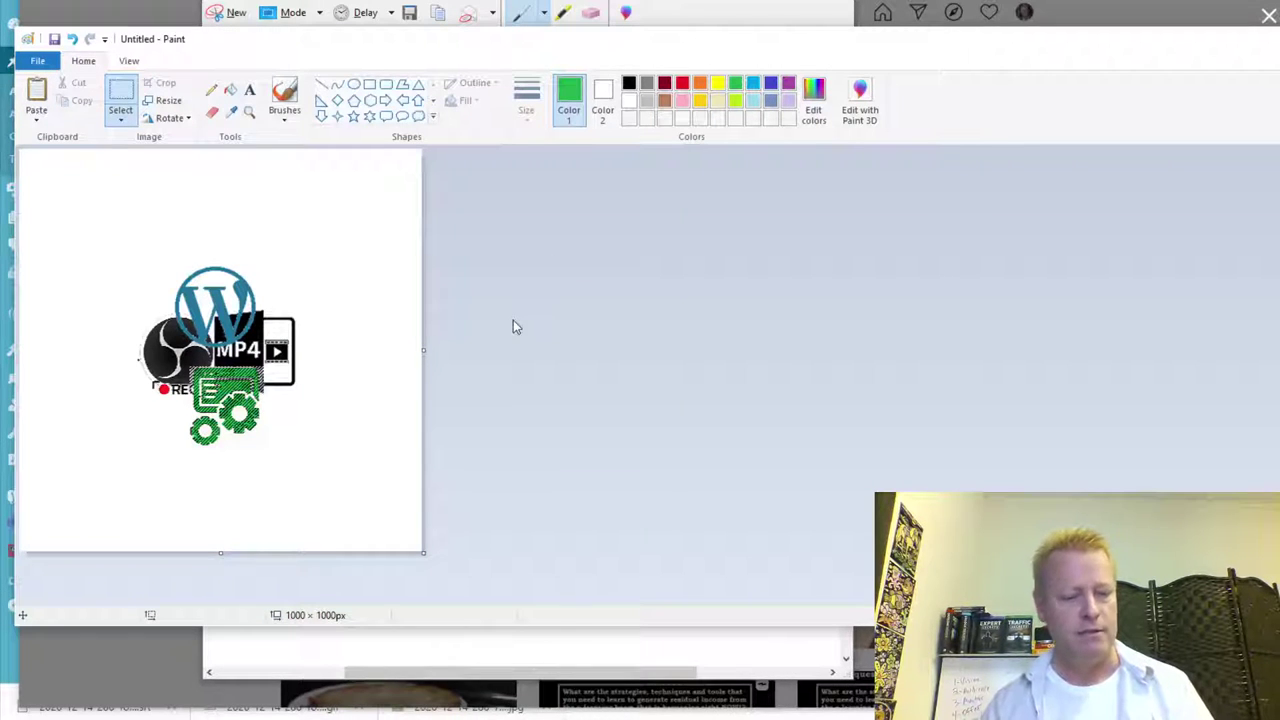
Step: Shrink the canvas to drop the logos and paste the captured house photo
{"action": "key", "text": "ctrl+v"}
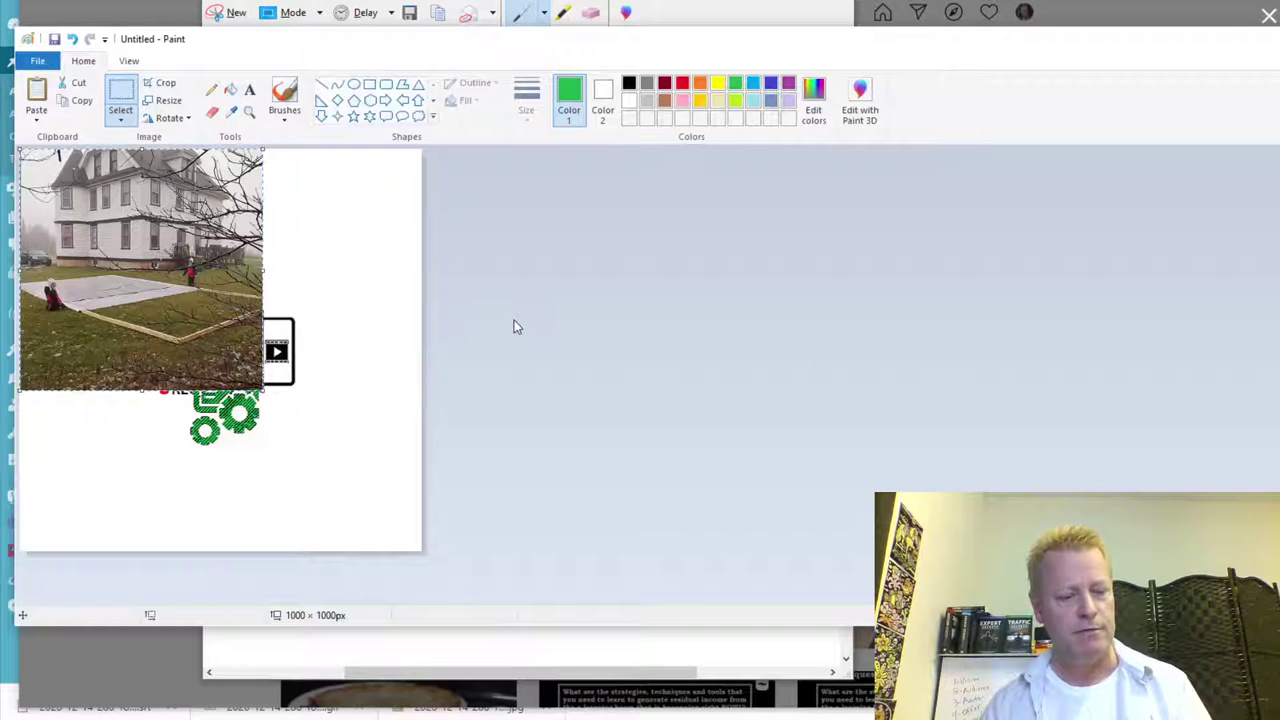
{"action": "key", "text": "ctrl+z"}
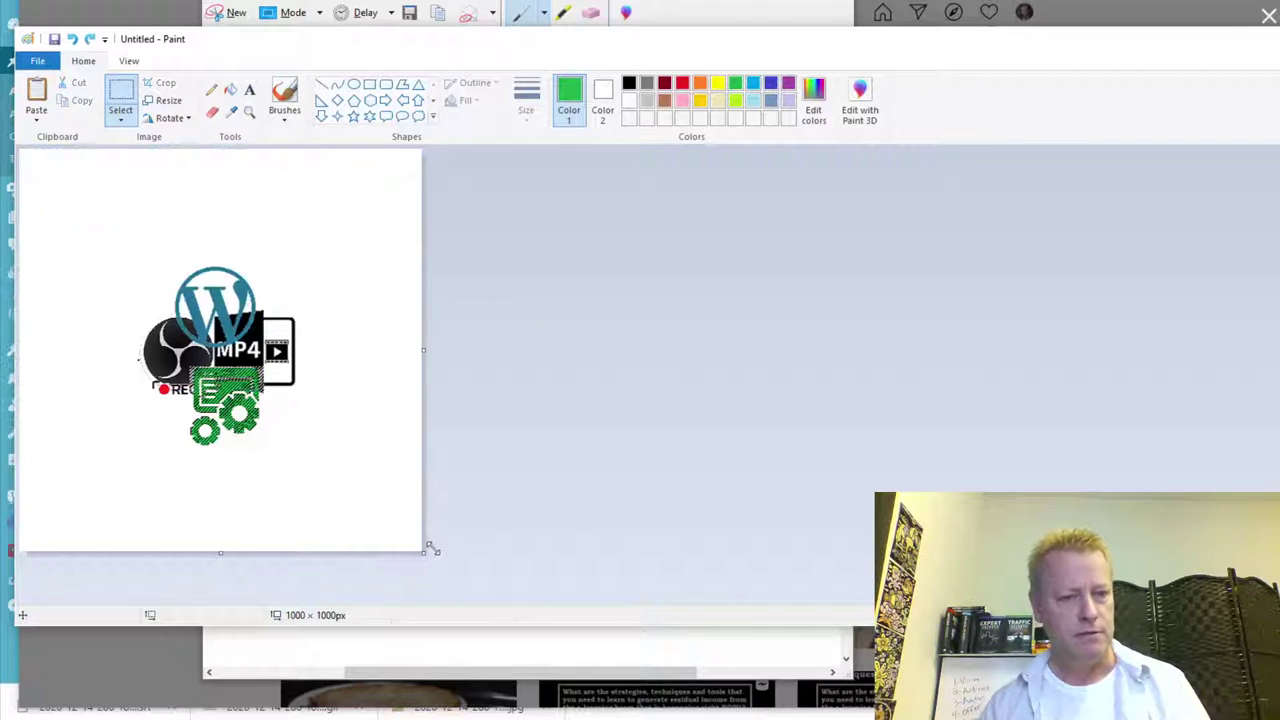
{"action": "left_click_drag", "start_coordinate": [424, 551], "coordinate": [108, 232]}
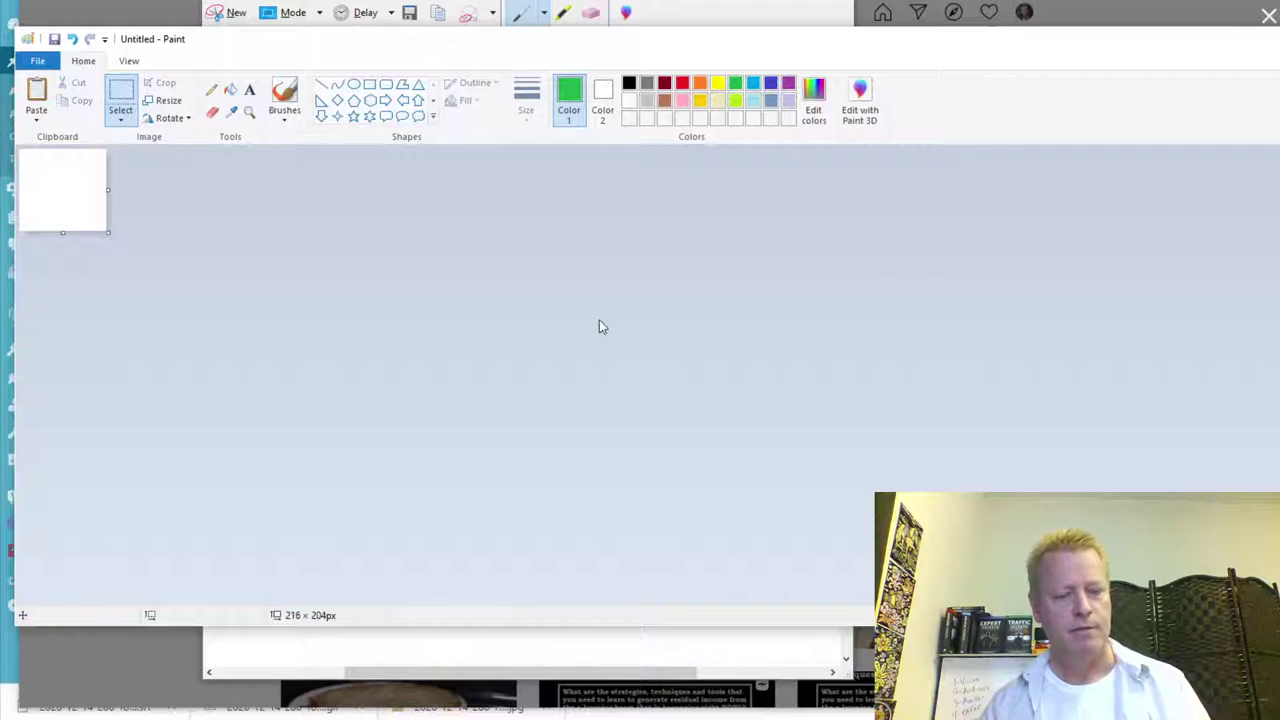
{"action": "key", "text": "ctrl+v"}
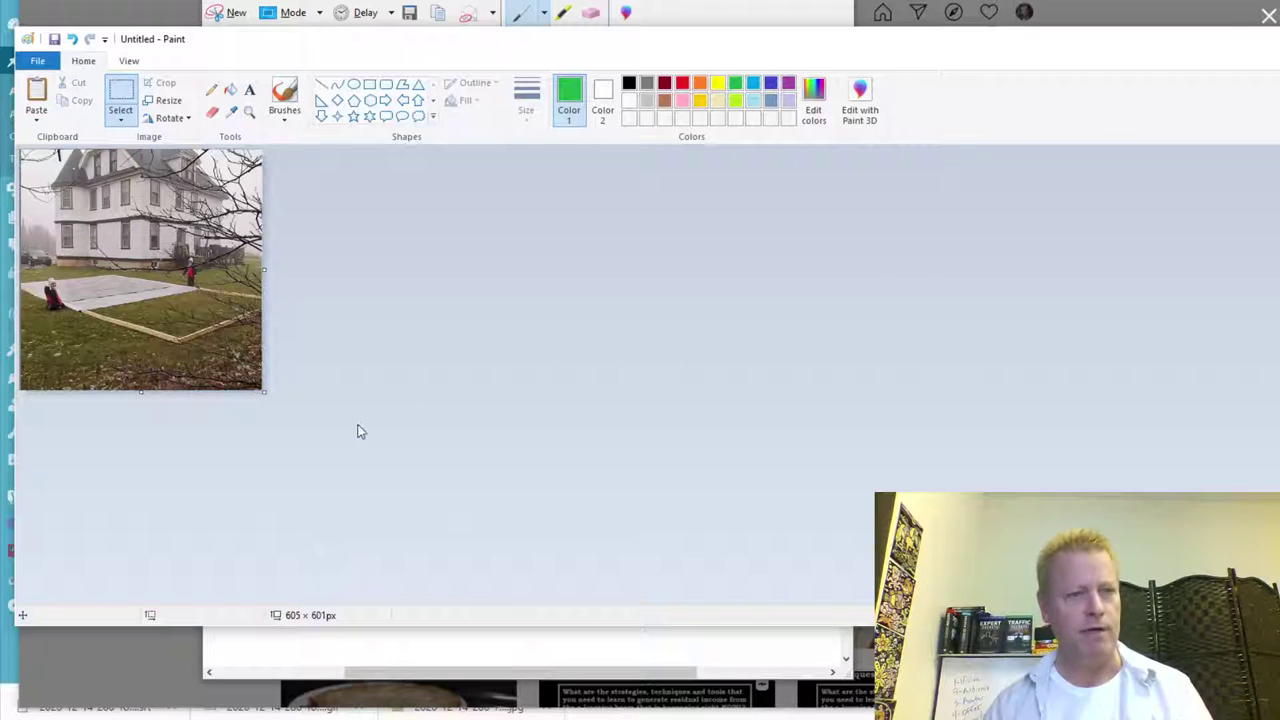
Step: Shift the photo up-left and trim the canvas to 570×568 px
{"action": "left_click_drag", "start_coordinate": [265, 396], "coordinate": [257, 389]}
{"action": "key", "text": "ctrl+a"}
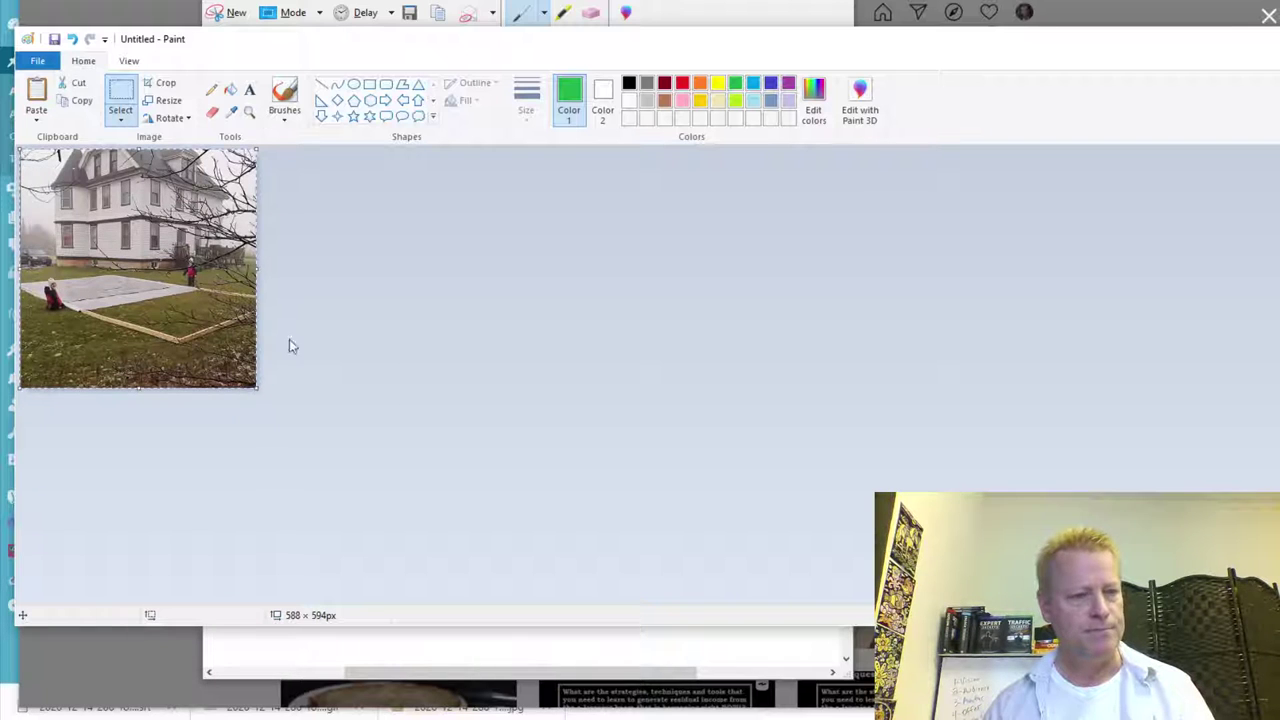
{"action": "left_click_drag", "start_coordinate": [165, 302], "coordinate": [161, 296]}
{"action": "left_click", "coordinate": [402, 318]}
{"action": "left_click_drag", "start_coordinate": [256, 388], "coordinate": [250, 380]}
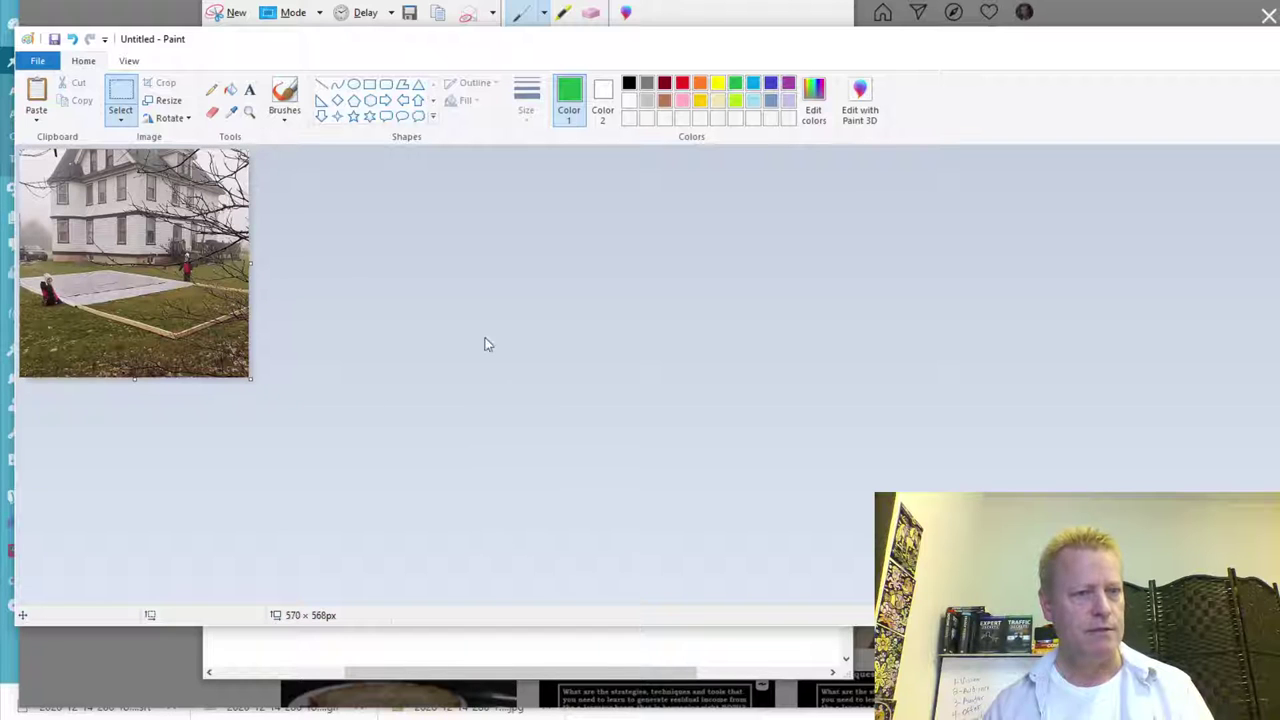
{"action": "left_click", "coordinate": [37, 61]}
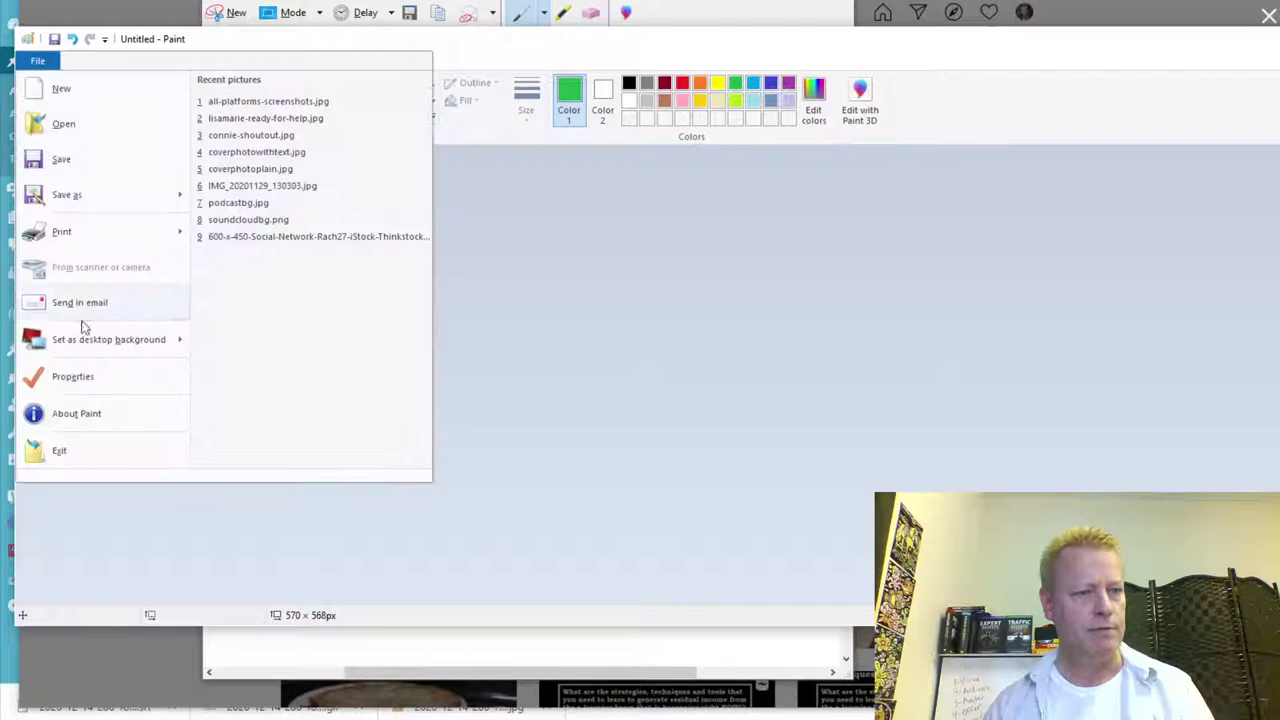
Step: Set the canvas to 568 × 568 pixels in Image Properties and zoom in
{"action": "left_click", "coordinate": [74, 378]}
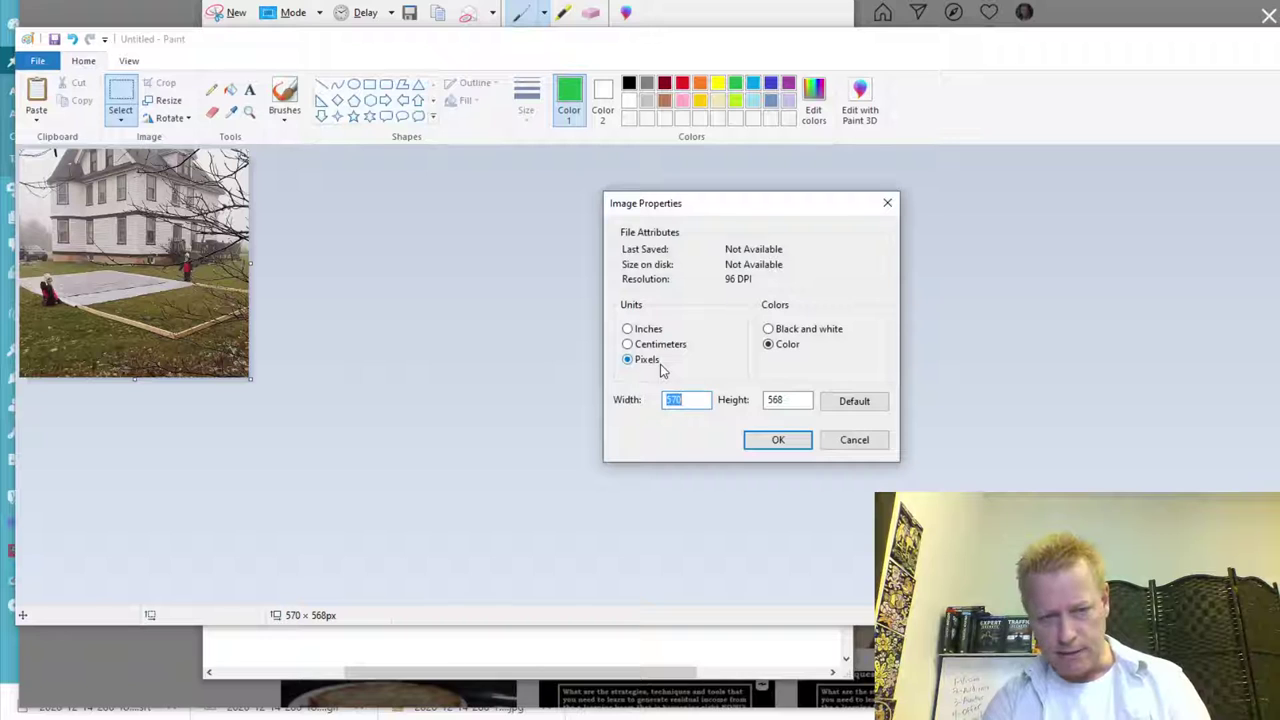
{"action": "type", "text": "570"}
{"action": "key", "text": "Tab"}
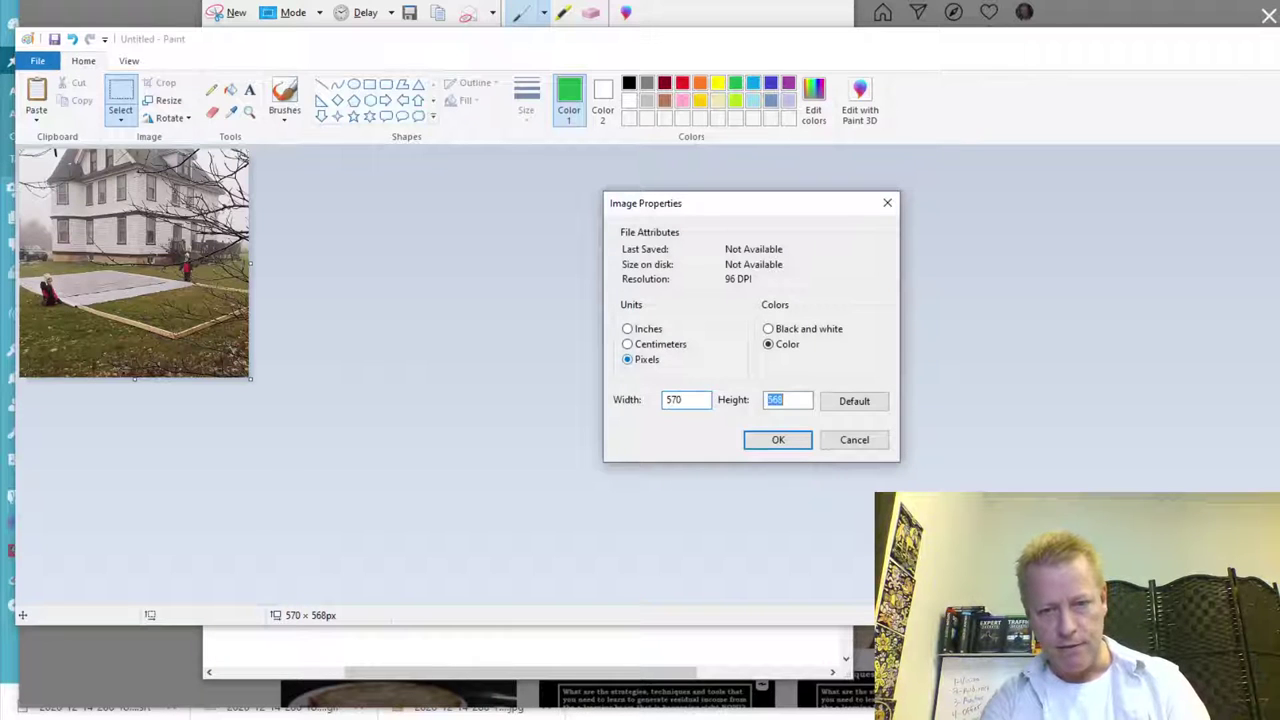
{"action": "key", "text": "shift+Tab"}
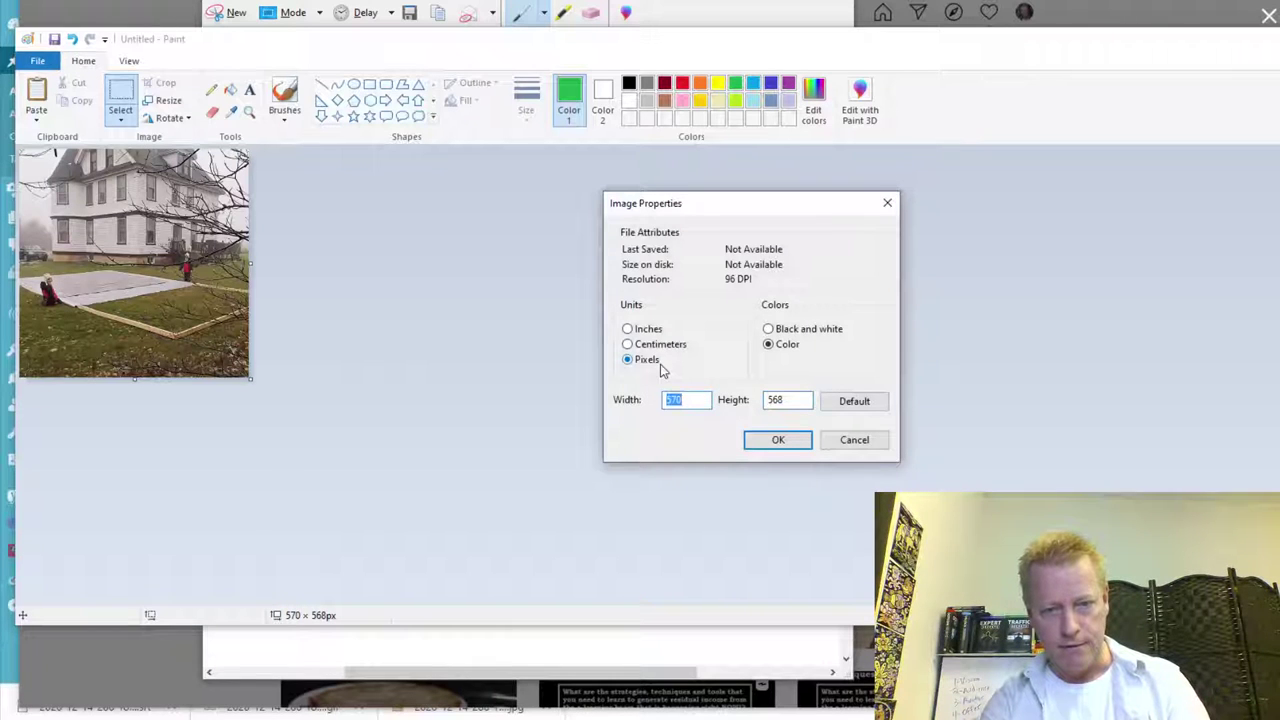
{"action": "type", "text": "568"}
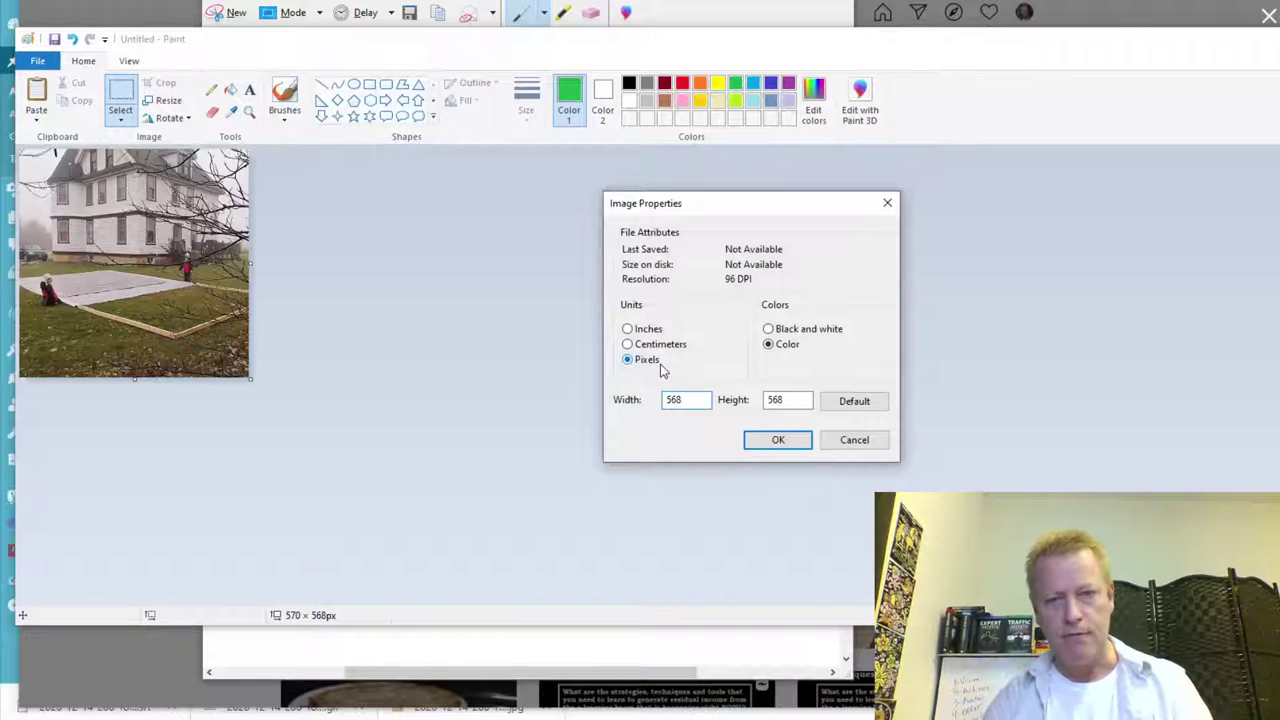
{"action": "left_click", "coordinate": [781, 437]}
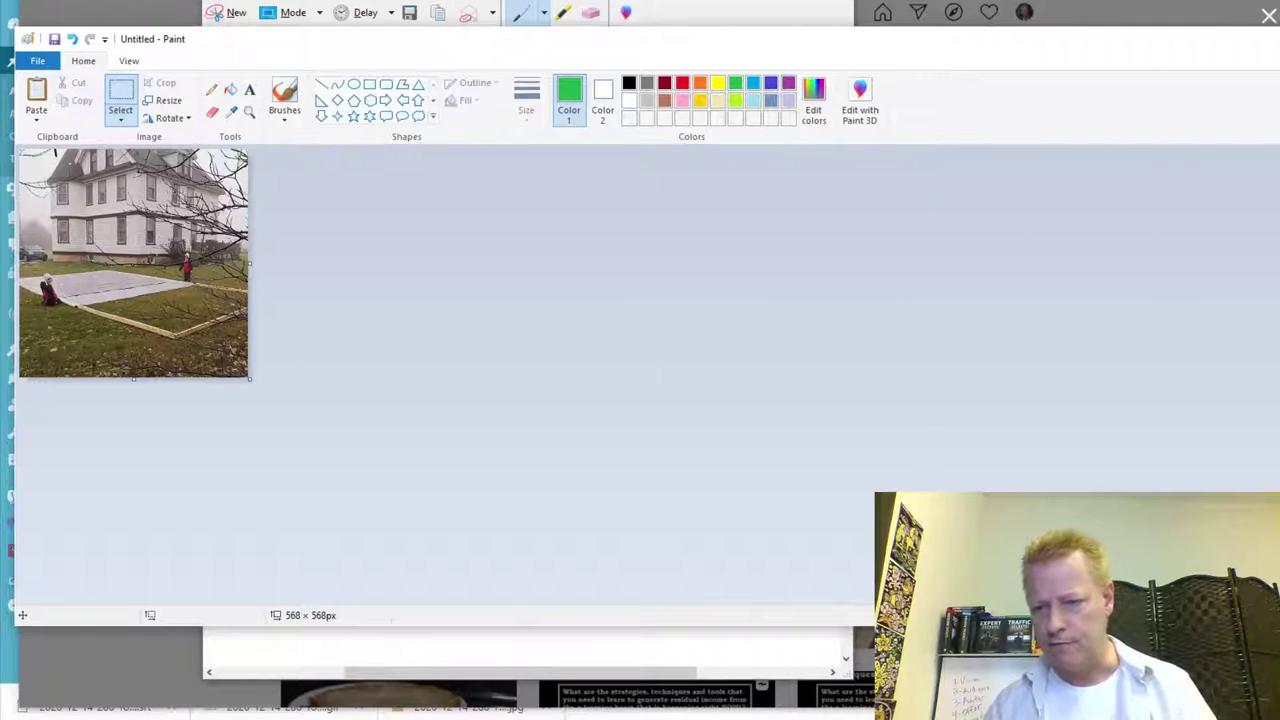
{"action": "key", "text": "ctrl+Page_Up"}
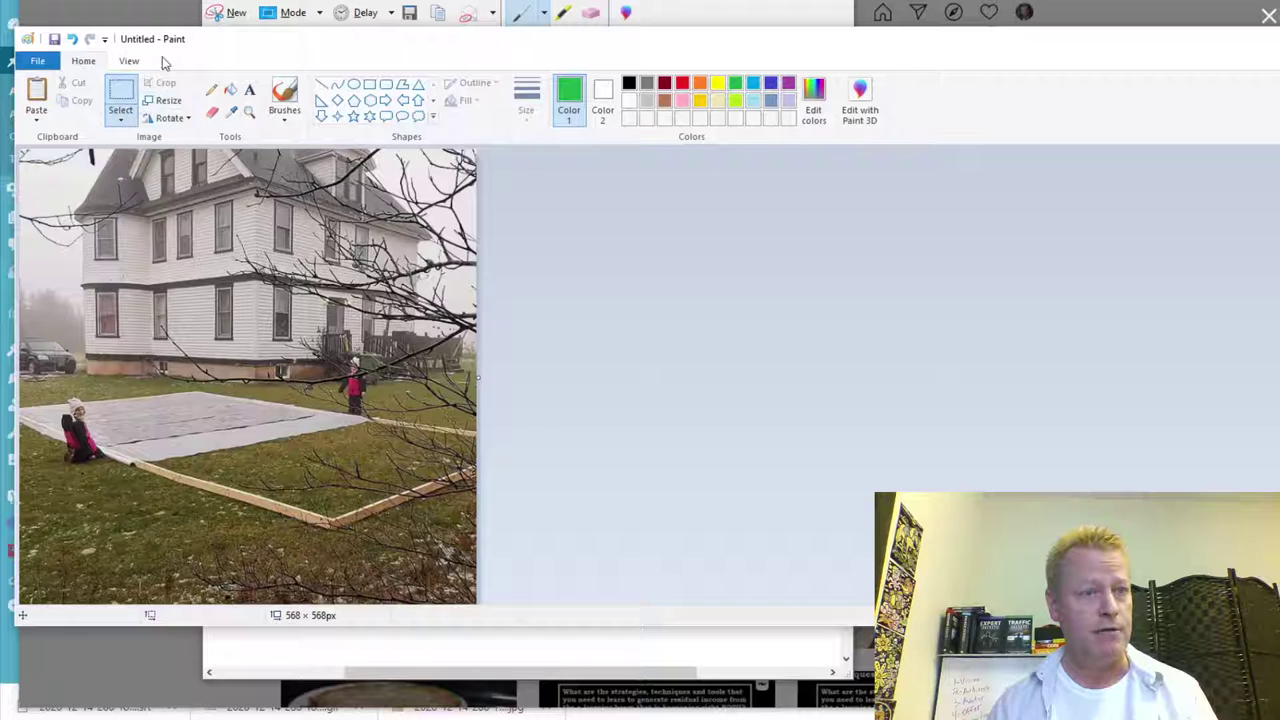
{"action": "left_click", "coordinate": [164, 100]}
Step: Resize the house picture in pixels to 100 × 100, keeping the aspect ratio
{"action": "left_click", "coordinate": [192, 159]}
{"action": "left_click_drag", "start_coordinate": [222, 186], "coordinate": [176, 199]}
{"action": "type", "text": "100"}
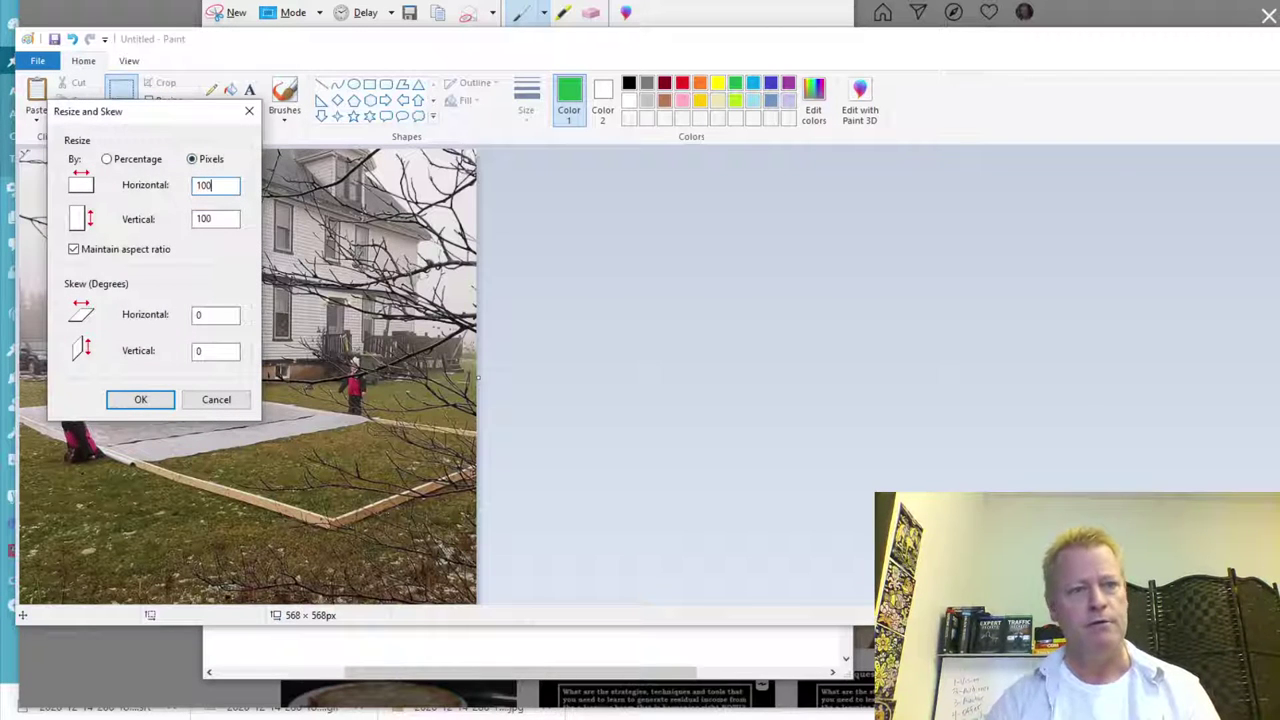
{"action": "left_click", "coordinate": [228, 220]}
{"action": "key", "text": "Return"}
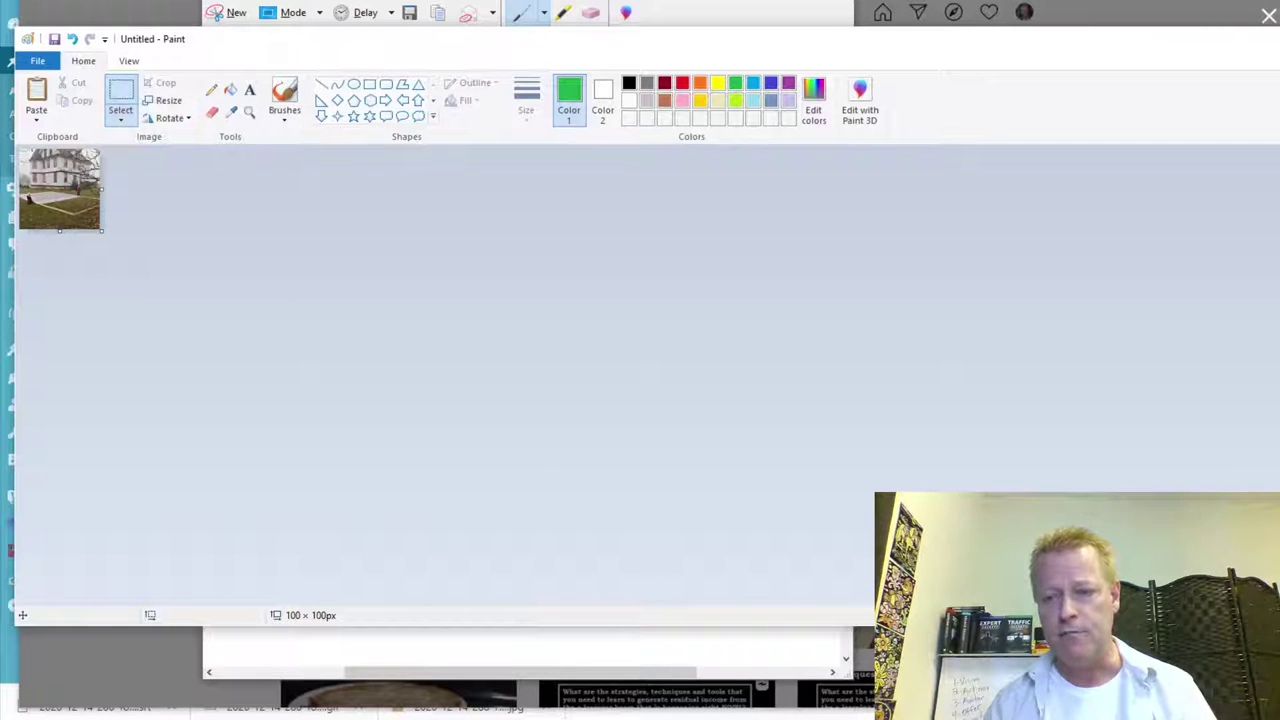
{"action": "scroll", "coordinate": [180, 310], "scroll_direction": "up", "scroll_amount": 4}
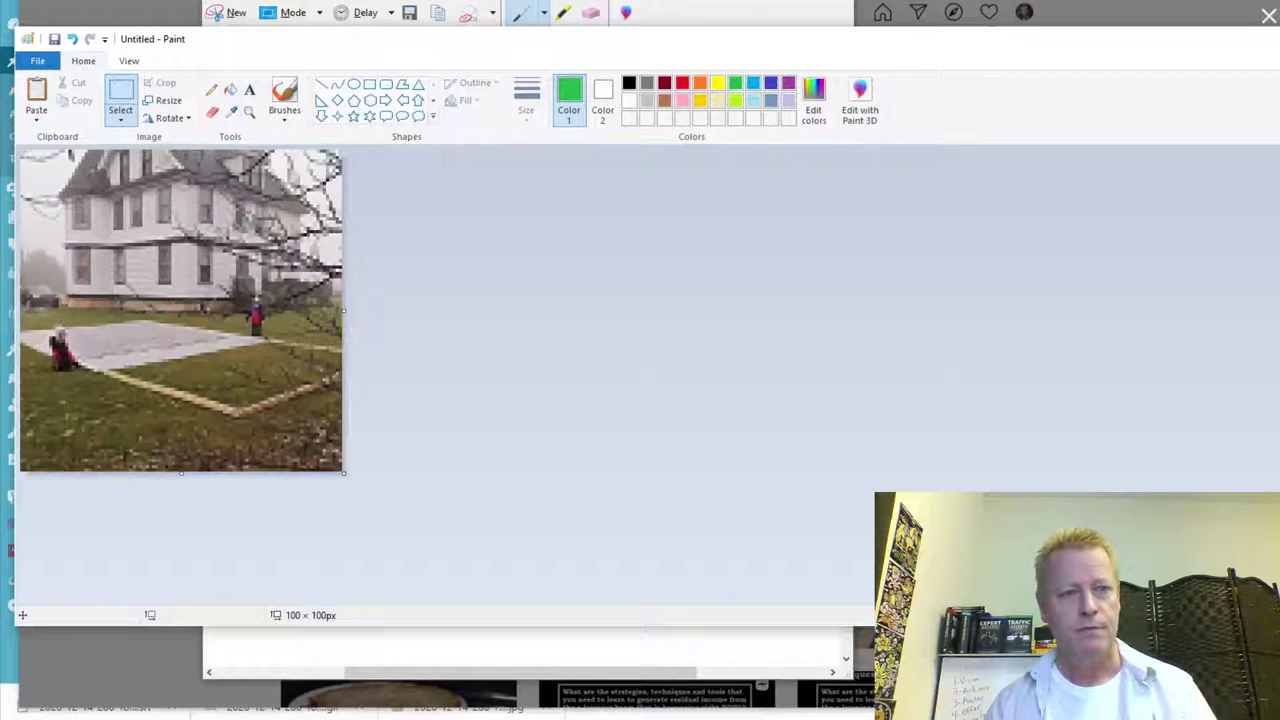
Step: Zoom in on the 100 × 100 px picture's lower yard and make the window taller
{"action": "scroll", "coordinate": [180, 310], "scroll_direction": "up", "scroll_amount": 1}
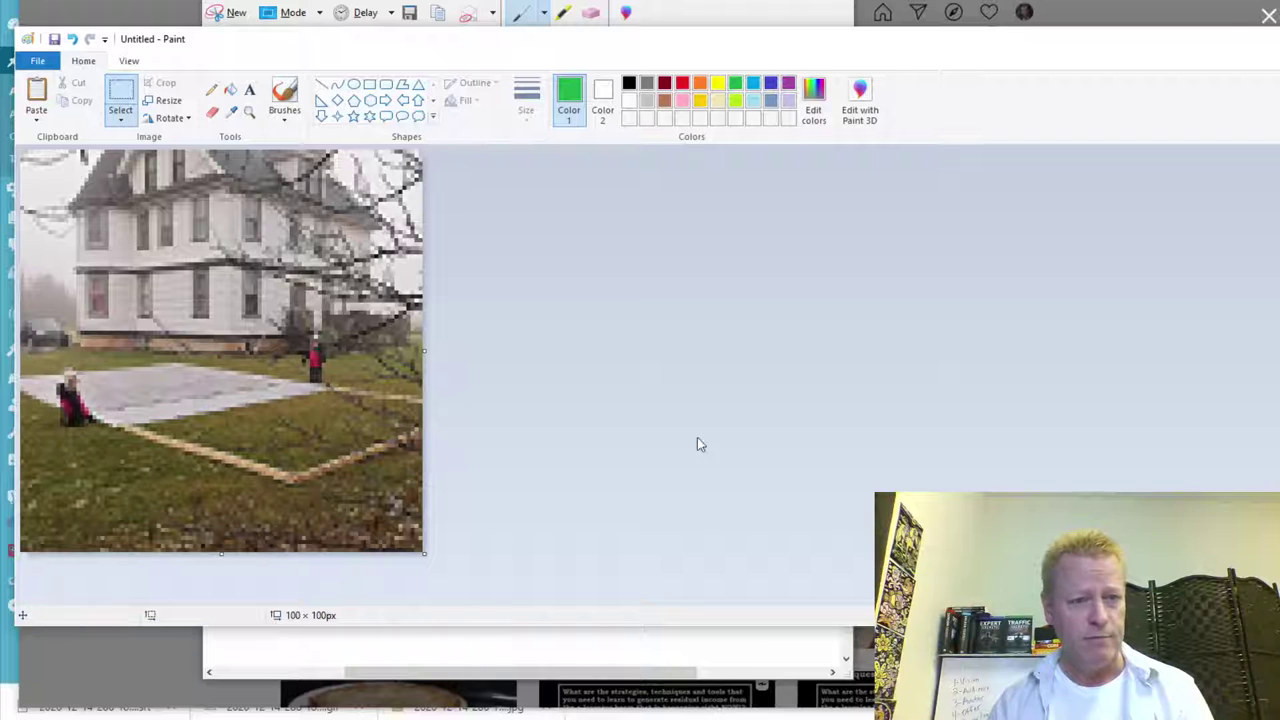
{"action": "scroll", "coordinate": [262, 377], "scroll_direction": "up", "scroll_amount": 1}
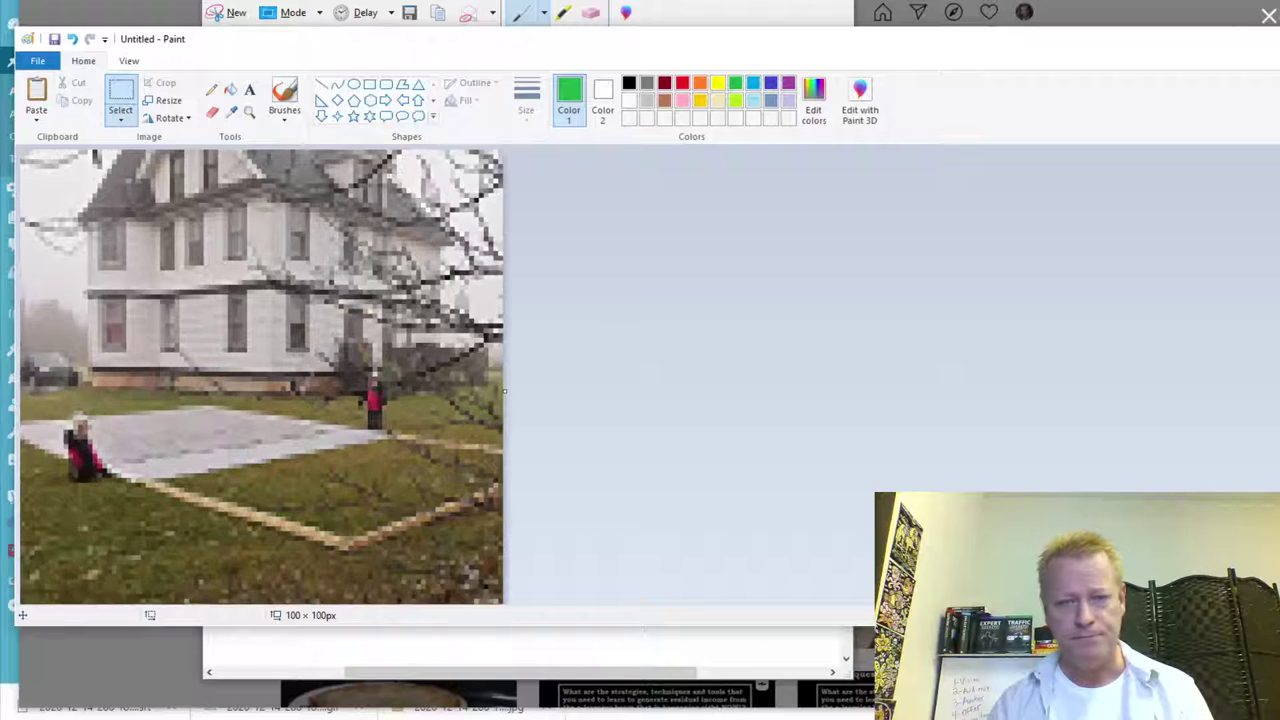
{"action": "scroll", "coordinate": [300, 377], "scroll_direction": "up", "scroll_amount": 1}
{"action": "scroll", "coordinate": [300, 377], "scroll_direction": "up", "scroll_amount": 1}
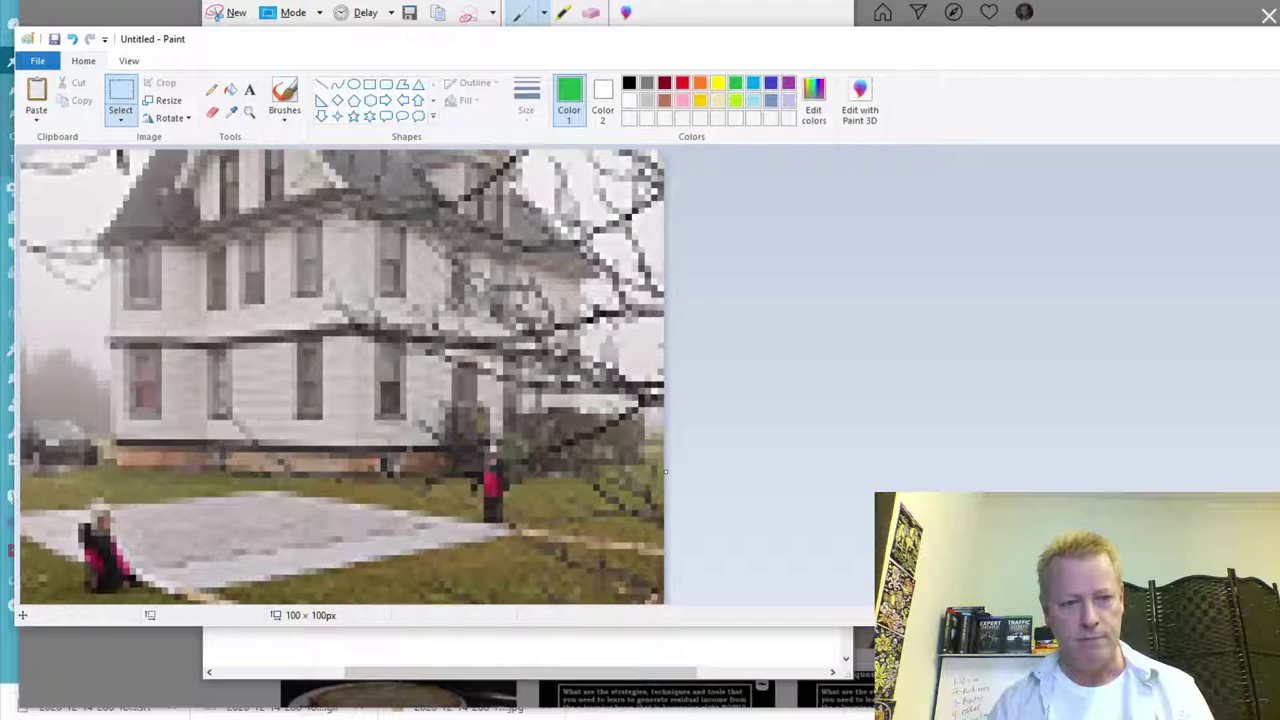
{"action": "scroll", "coordinate": [711, 466], "scroll_direction": "down", "scroll_amount": 3}
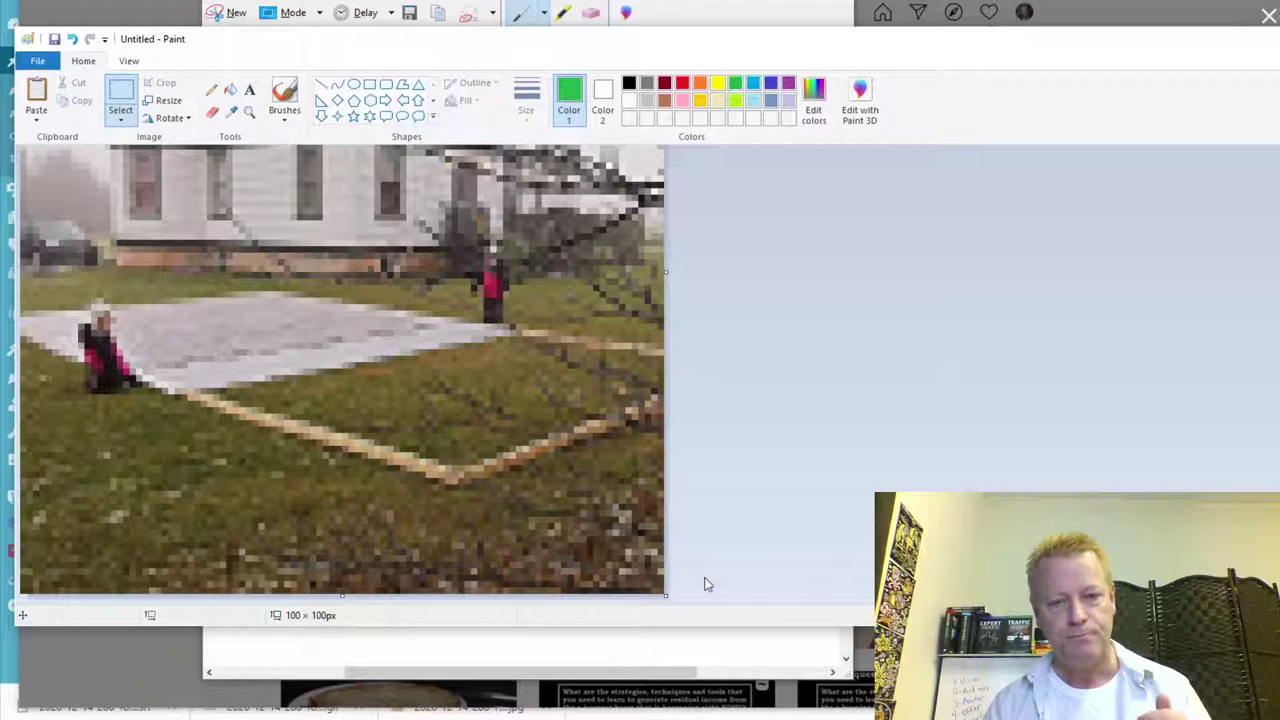
{"action": "left_click_drag", "start_coordinate": [860, 655], "coordinate": [860, 719]}
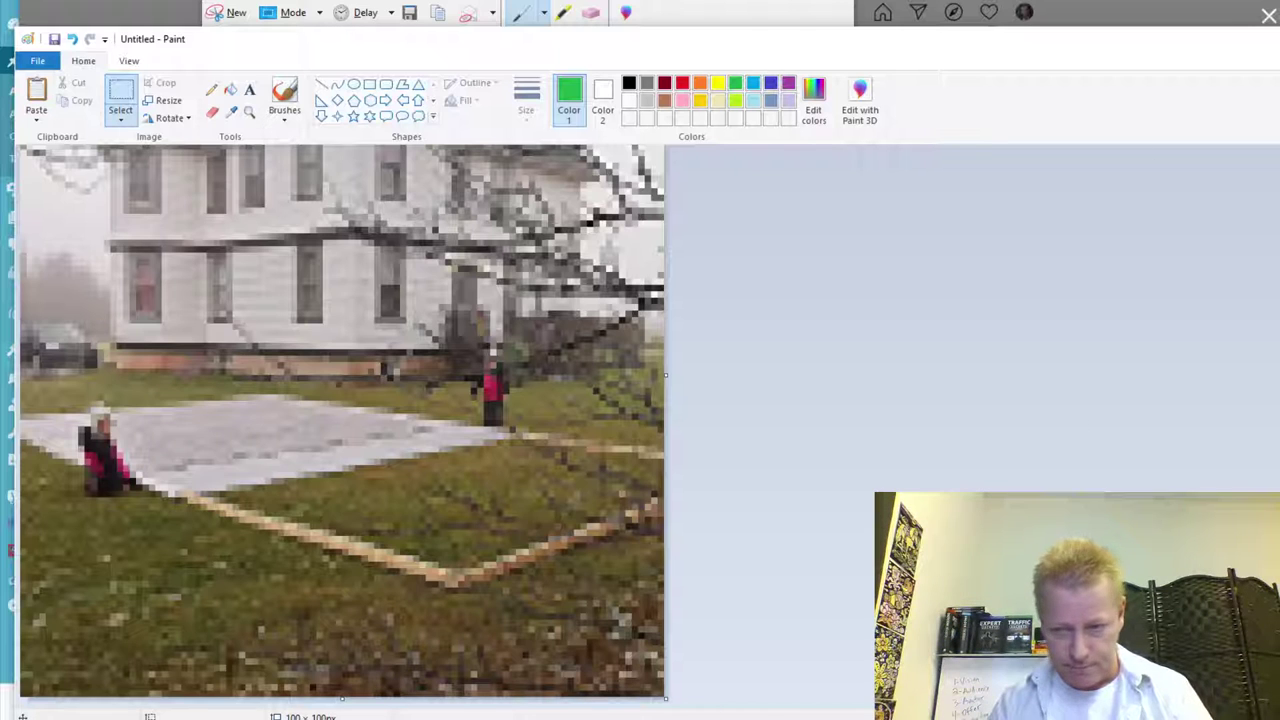
Step: Make the Paint window active again
{"action": "left_click", "coordinate": [760, 692]}
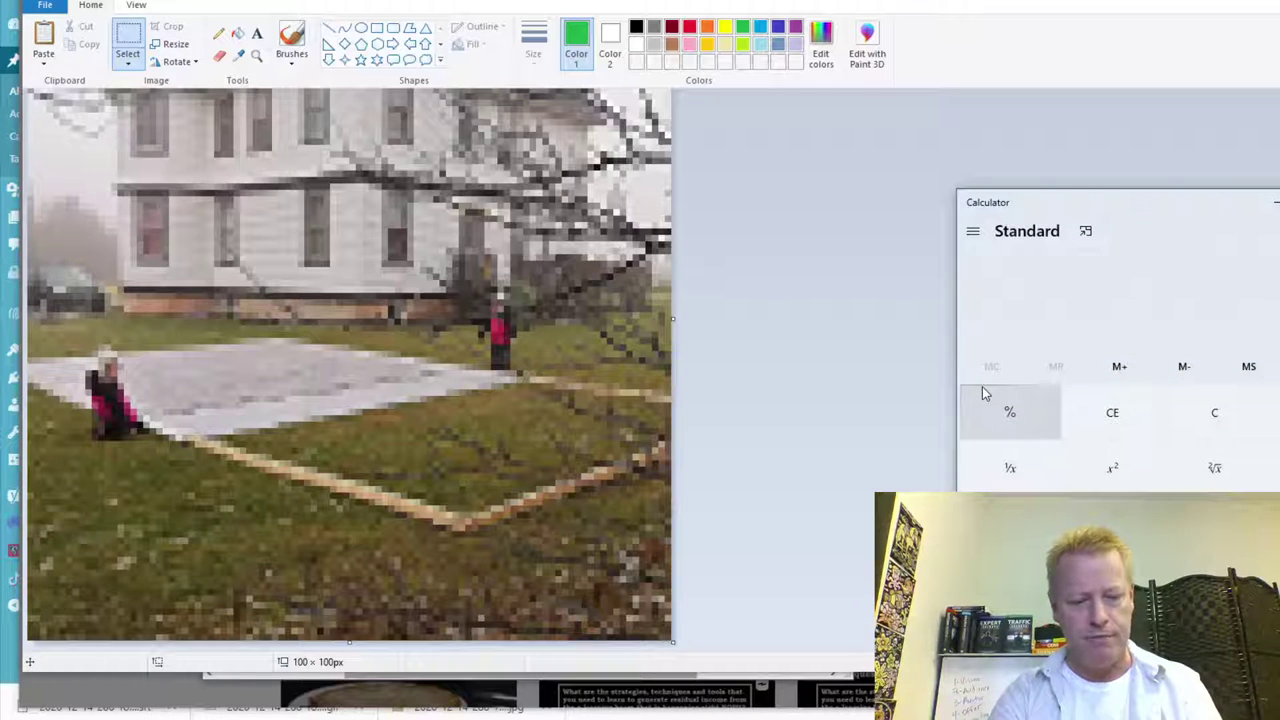
Step: Enter 100 in Calculator, close it, and undo Paint's resize back to 568 × 568 px
{"action": "type", "text": "100"}
{"action": "key", "text": "Escape"}
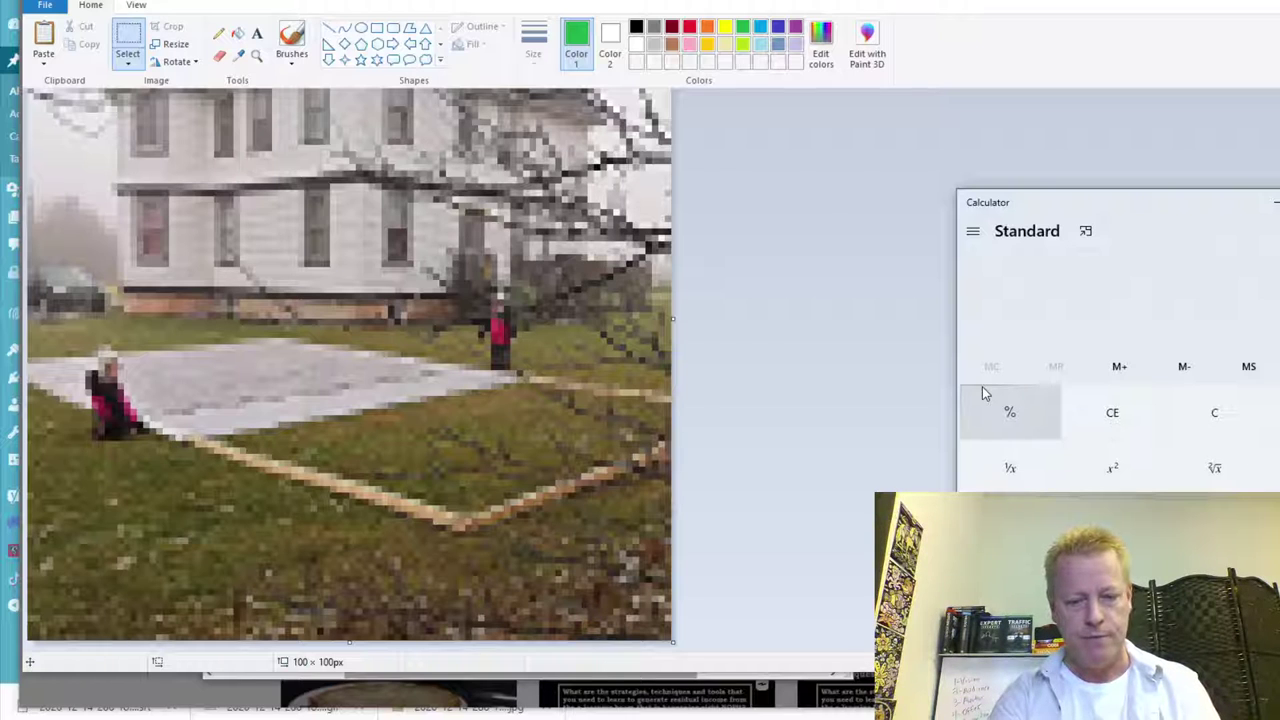
{"action": "type", "text": "100"}
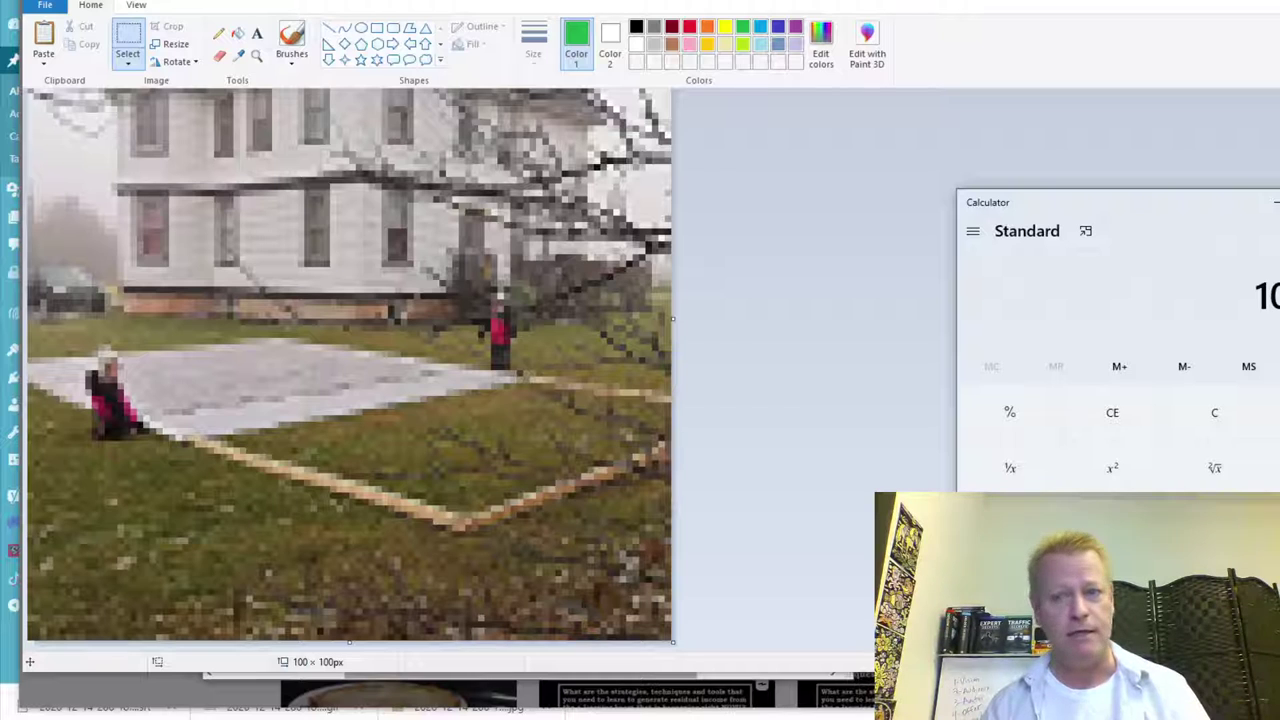
{"action": "key", "text": "alt+F4"}
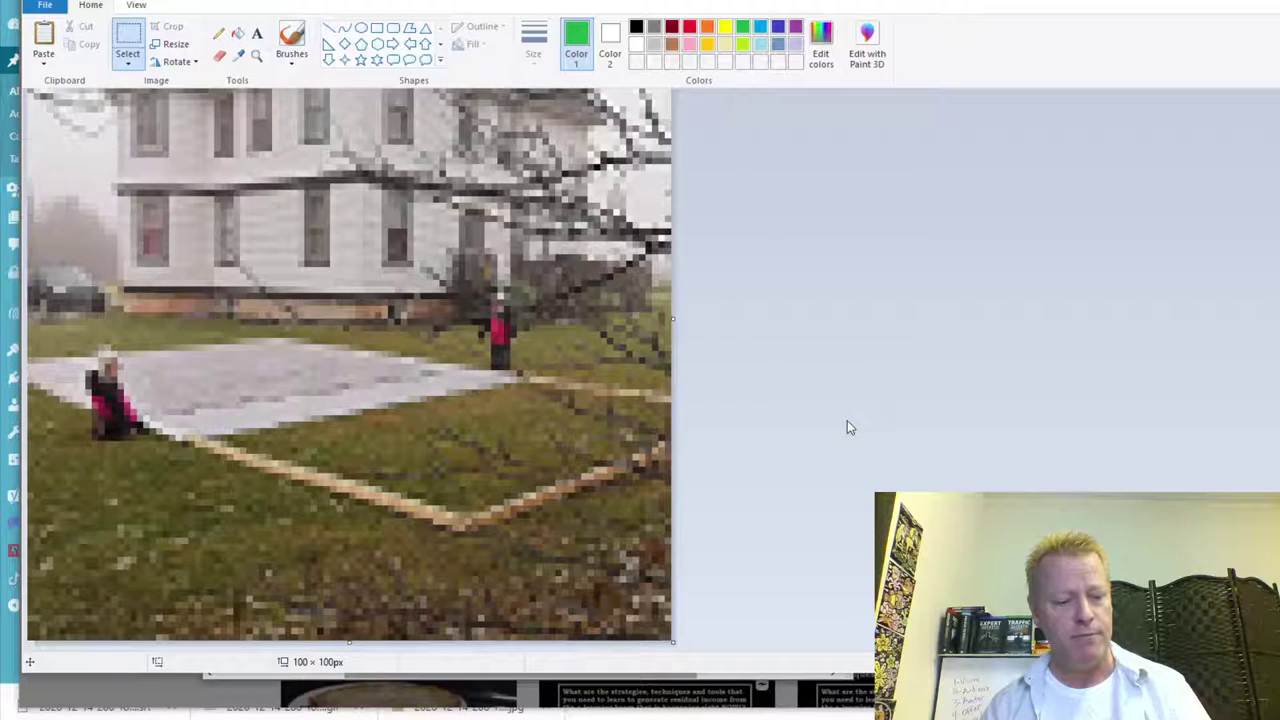
{"action": "key", "text": "ctrl+z"}
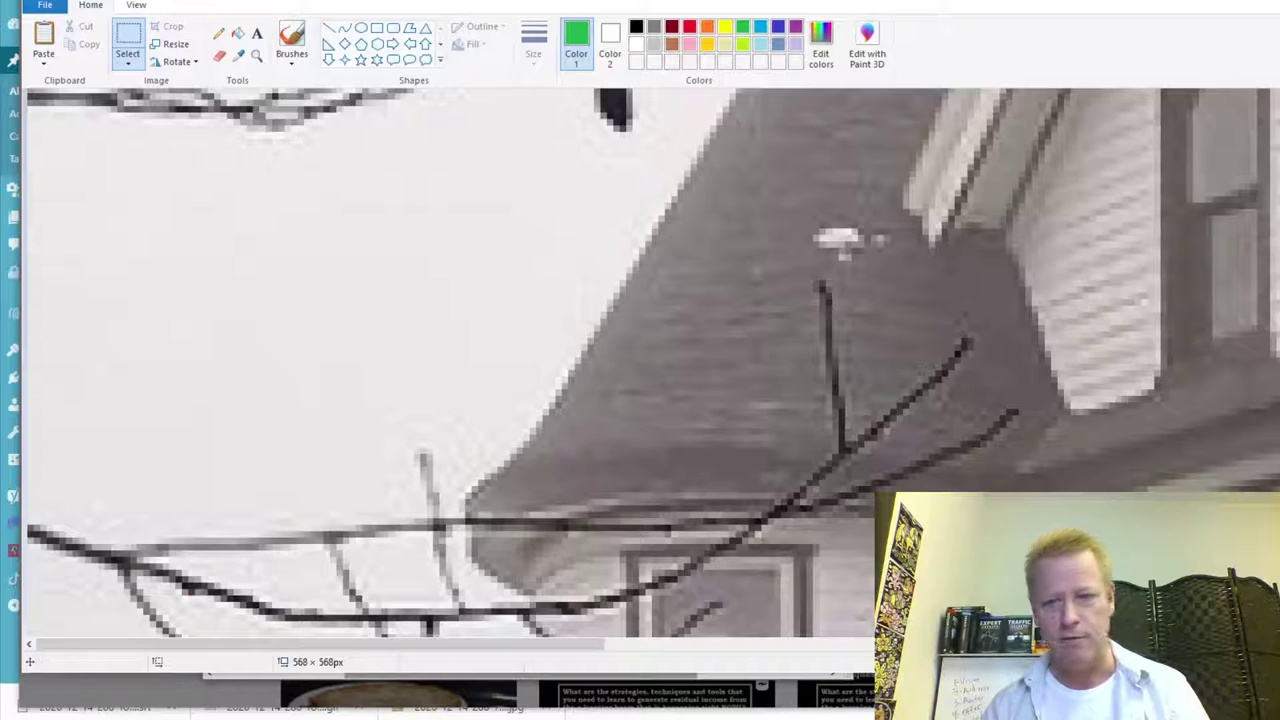
Step: Zoom out to show the whole house photo, staying in Paint after checking open windows
{"action": "scroll", "coordinate": [450, 370], "scroll_direction": "down", "scroll_amount": 8}
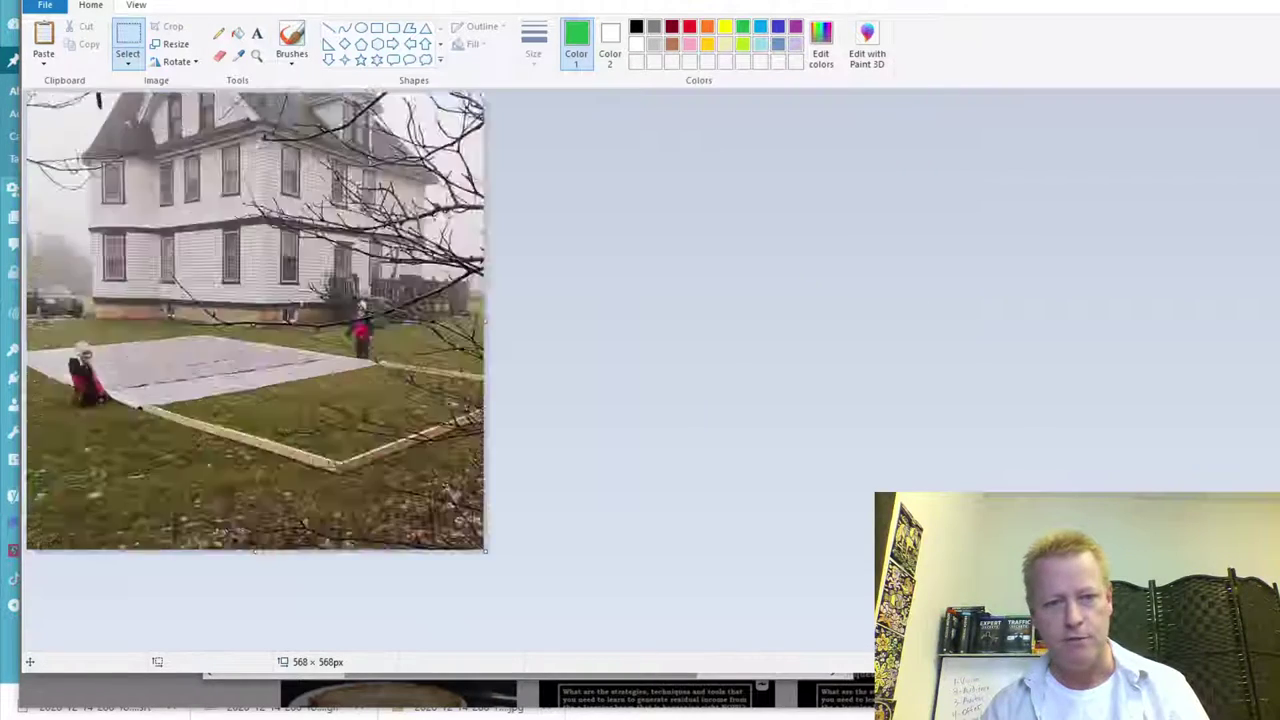
{"action": "scroll", "coordinate": [450, 370], "scroll_direction": "up", "scroll_amount": 3}
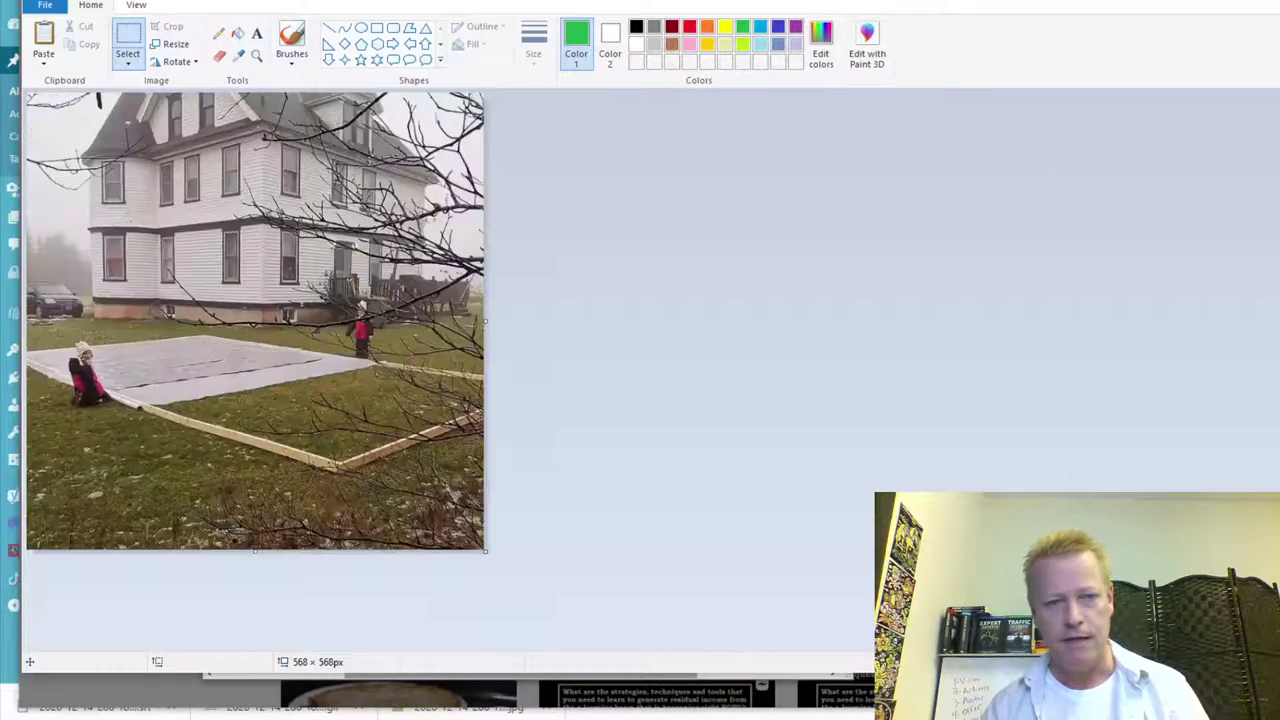
{"action": "scroll", "coordinate": [849, 634], "scroll_direction": "down", "scroll_amount": 1}
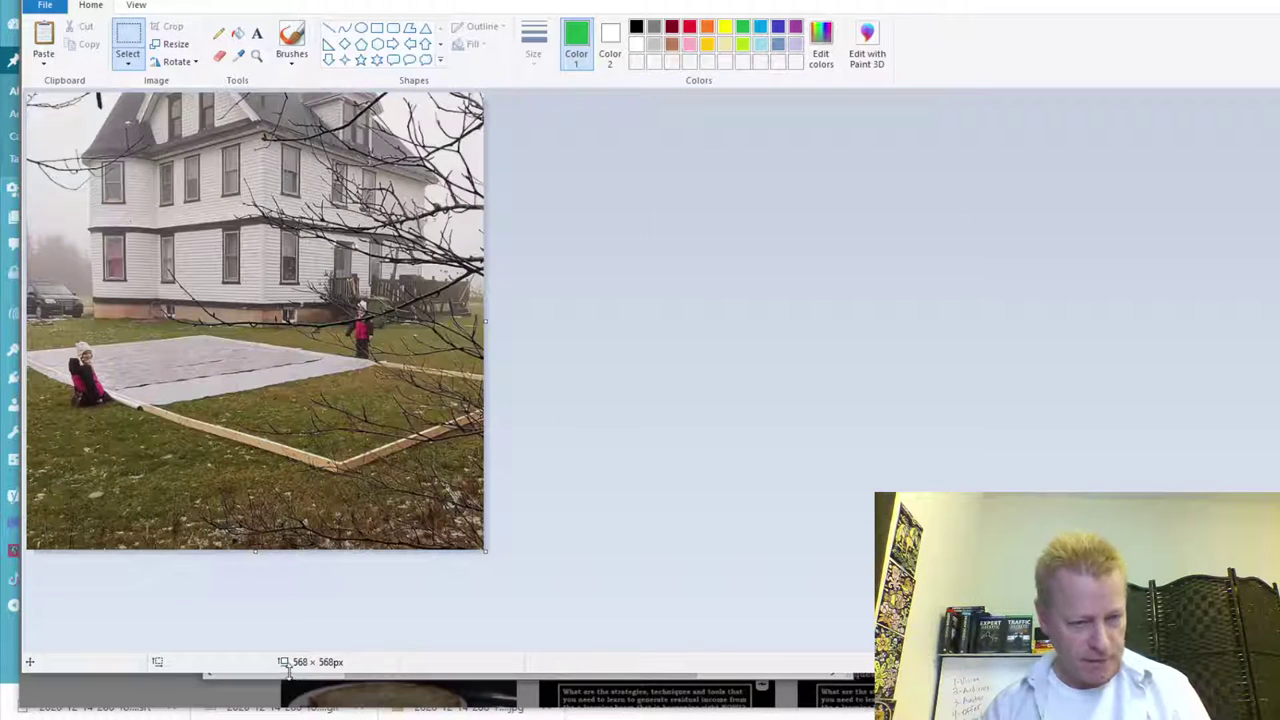
{"action": "key", "text": "alt+Tab"}
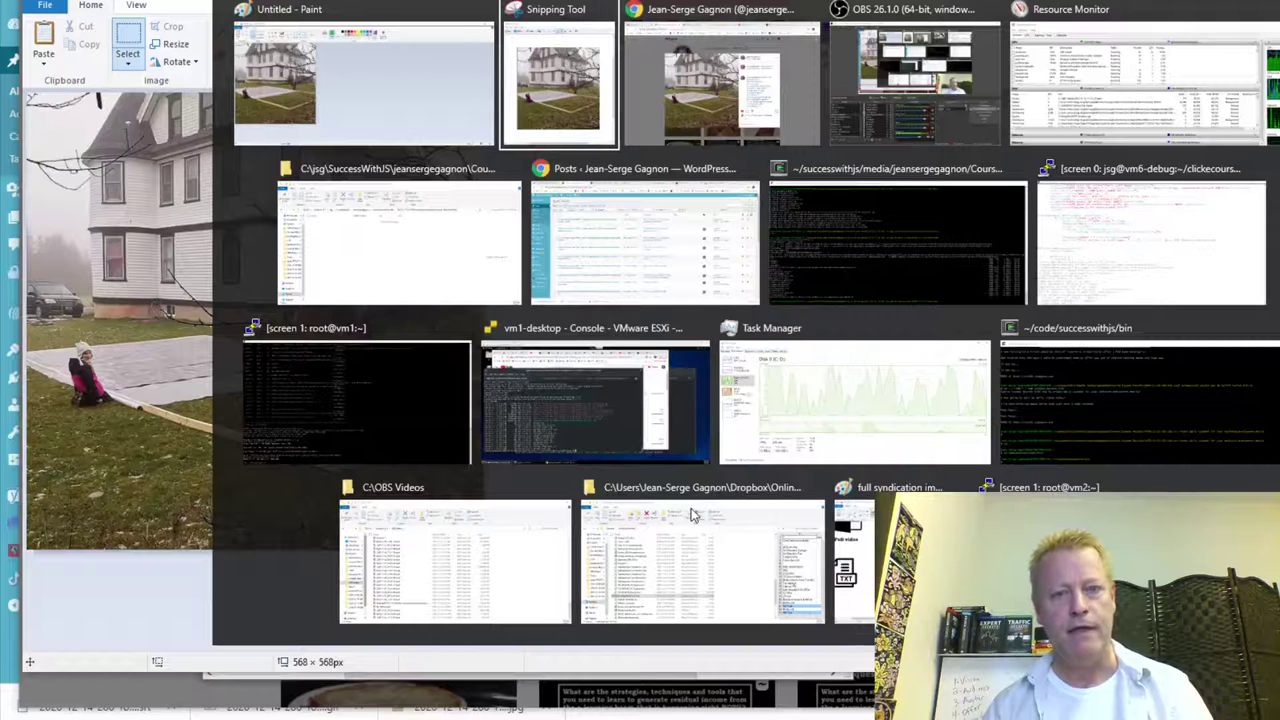
{"action": "key", "text": "Tab"}
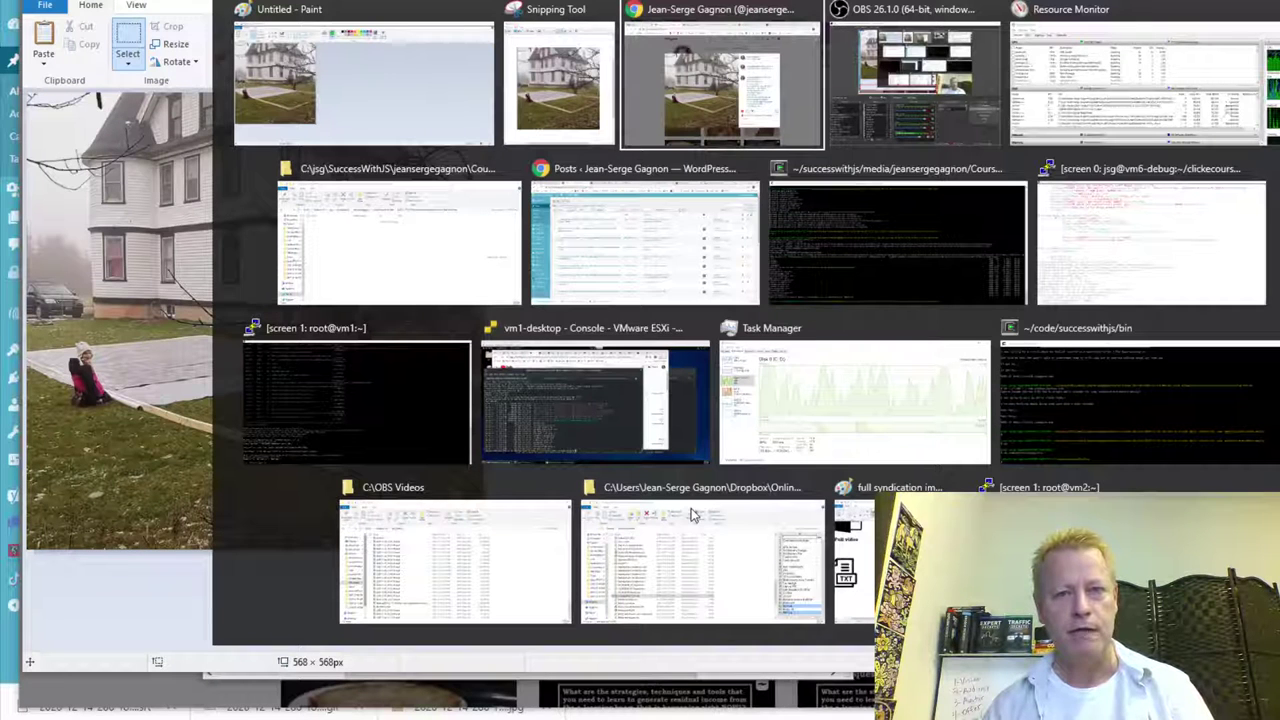
{"action": "key", "text": "Escape"}
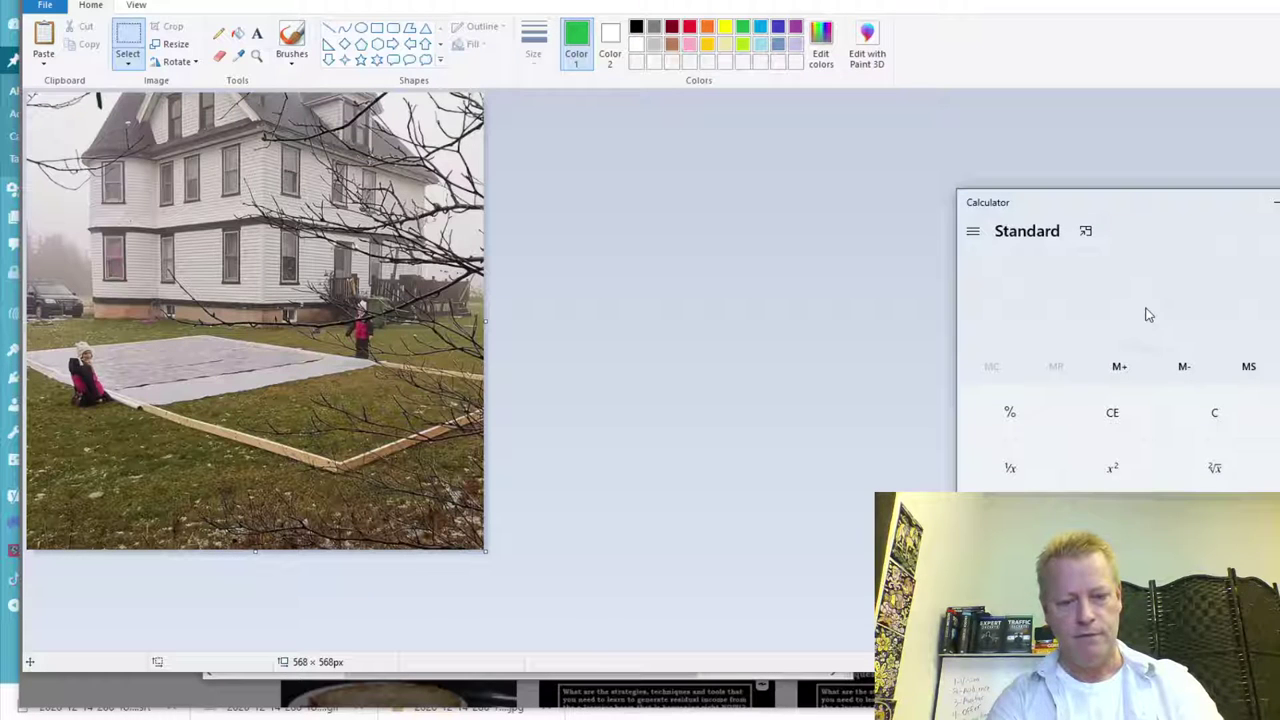
Step: Enter 322 in Calculator and close it
{"action": "type", "text": "322"}
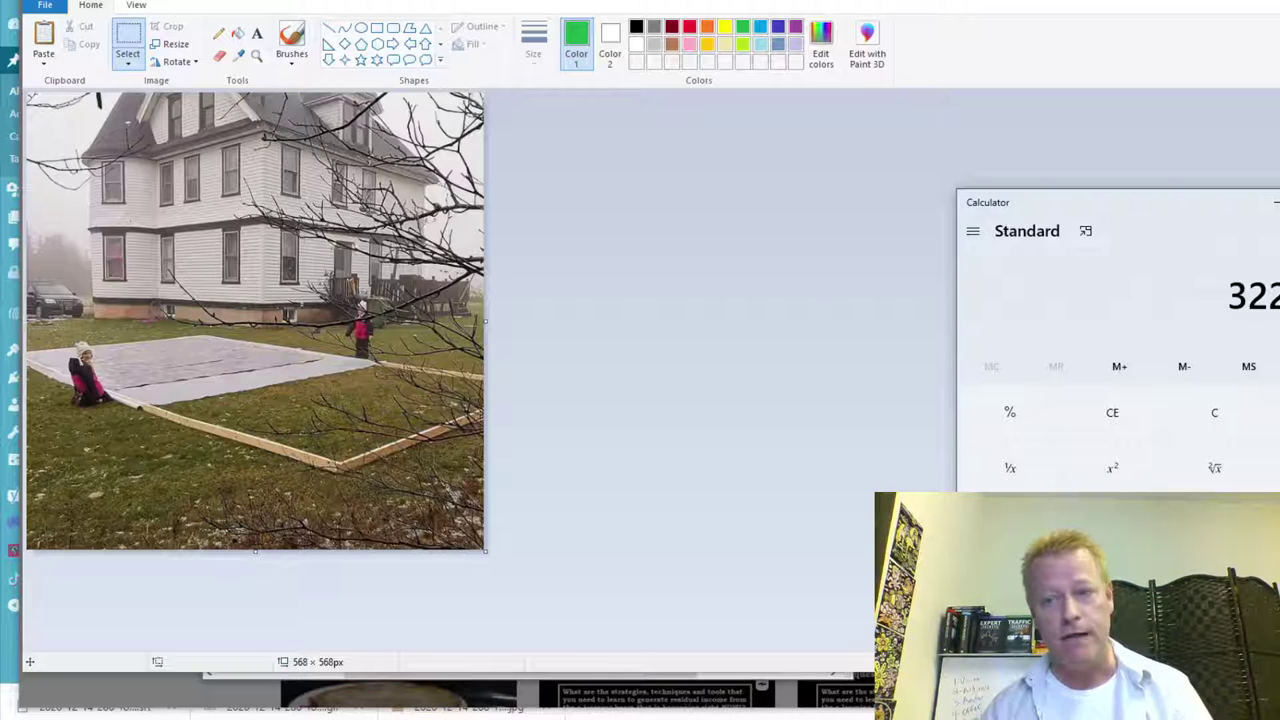
{"action": "key", "text": "alt+F4"}
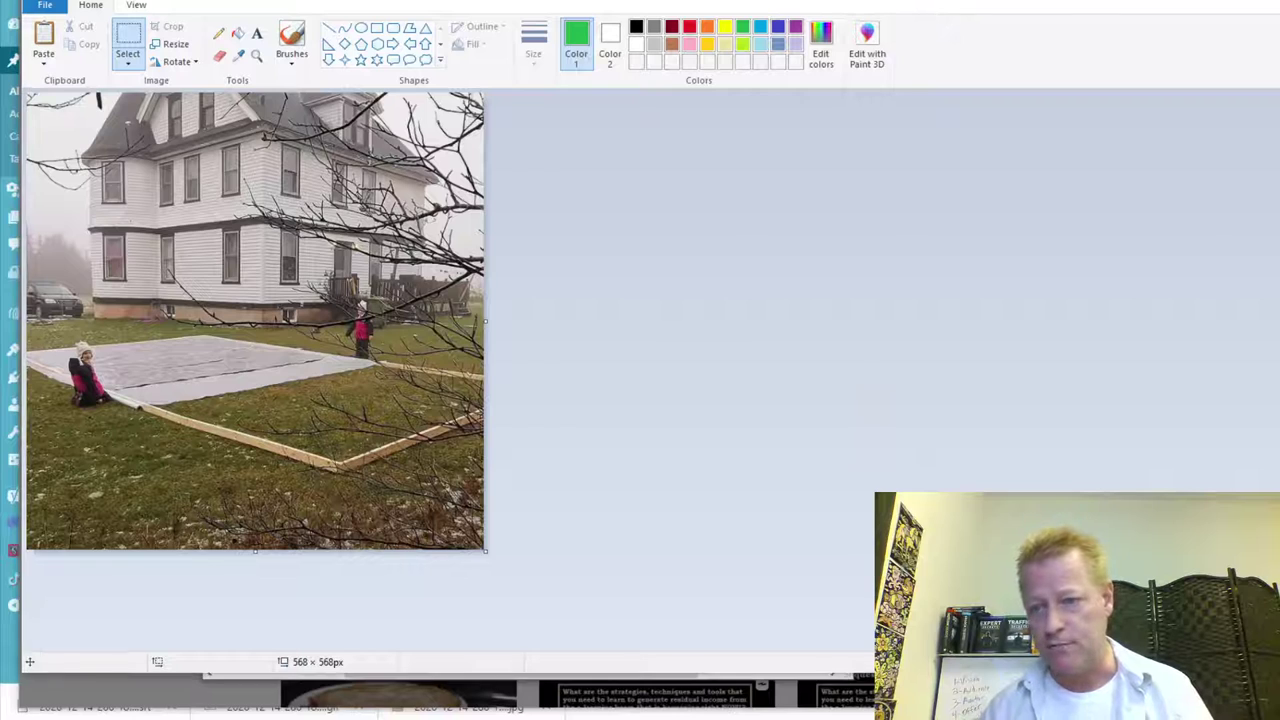
{"action": "scroll", "coordinate": [255, 185], "scroll_direction": "up", "scroll_amount": 4}
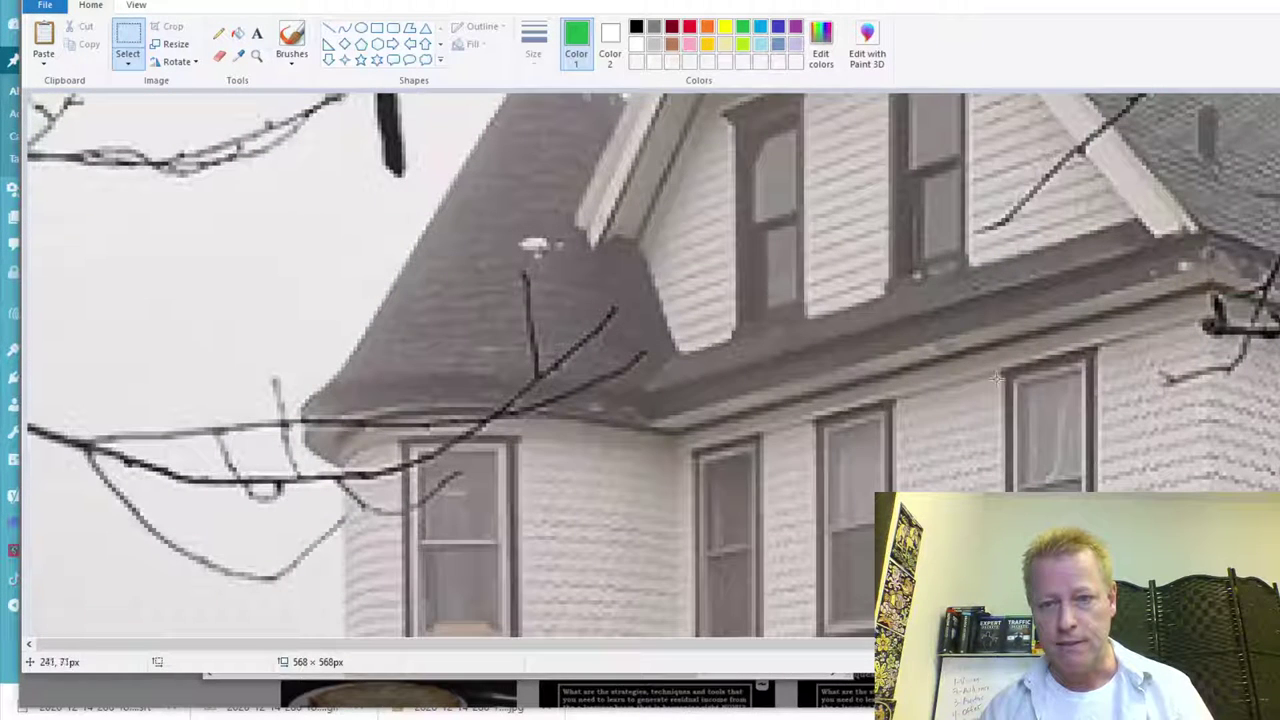
{"action": "left_click_drag", "start_coordinate": [1163, 484], "coordinate": [1158, 440]}
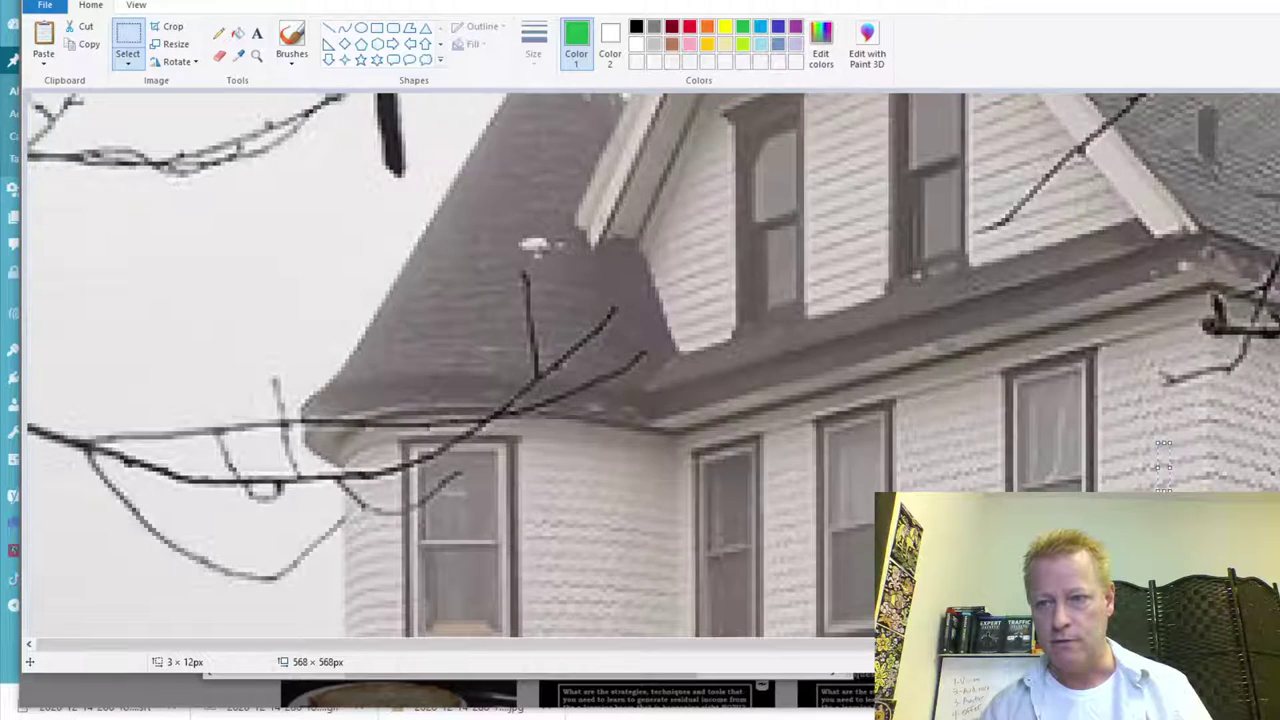
{"action": "scroll", "coordinate": [652, 362], "scroll_direction": "down", "scroll_amount": 15}
{"action": "scroll", "coordinate": [652, 362], "scroll_direction": "down", "scroll_amount": 4}
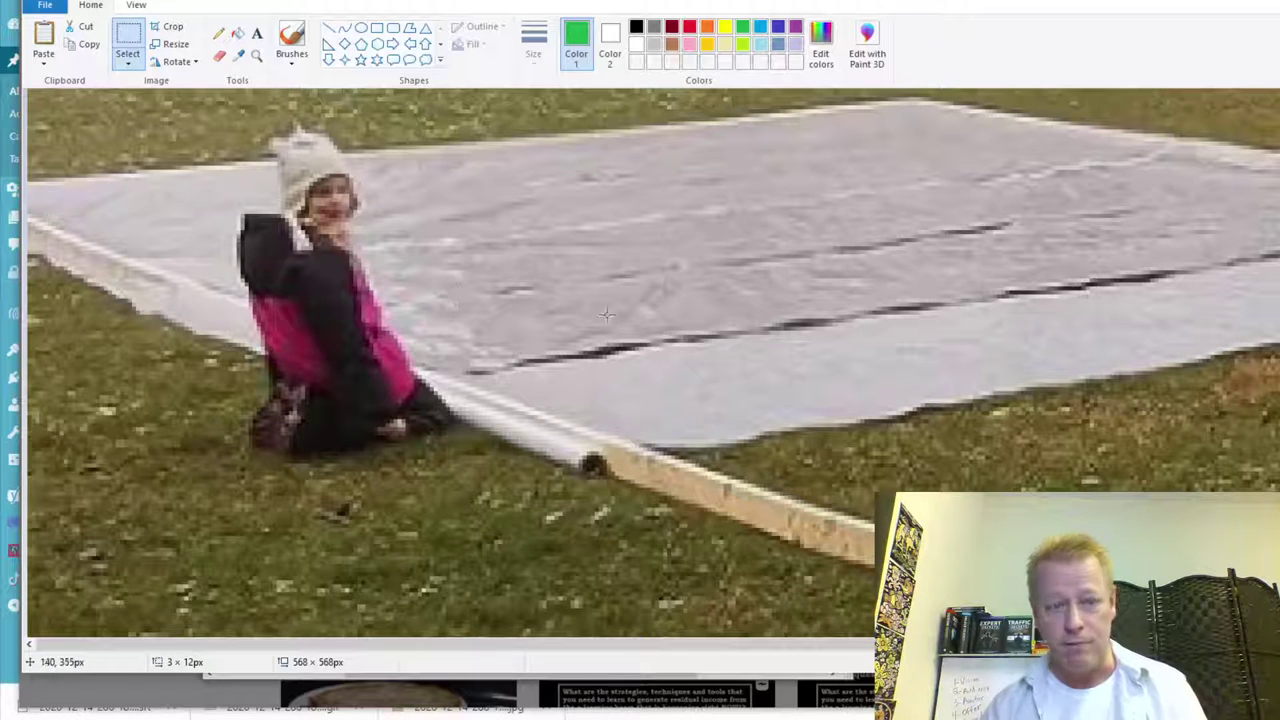
{"action": "key", "text": "ctrl+Page_Up"}
{"action": "key", "text": "ctrl+Page_Up"}
{"action": "key", "text": "ctrl+Page_Up"}
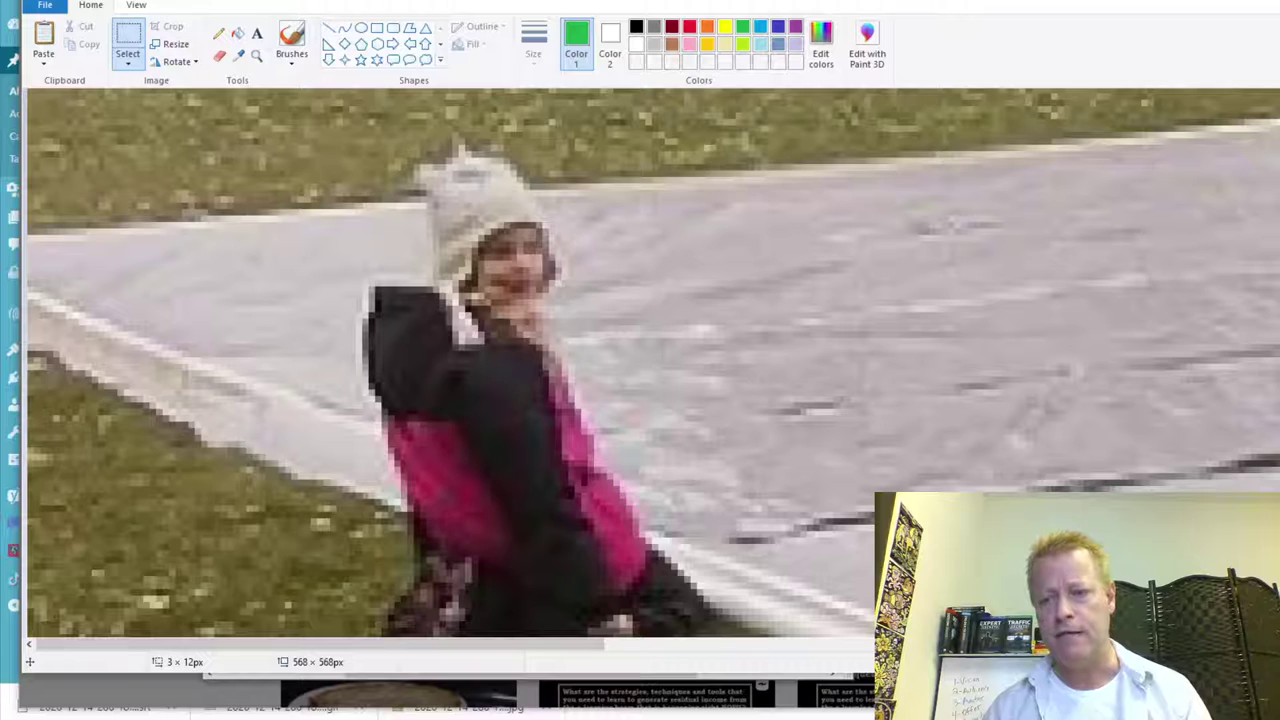
{"action": "scroll", "coordinate": [450, 370], "scroll_direction": "down", "scroll_amount": 6}
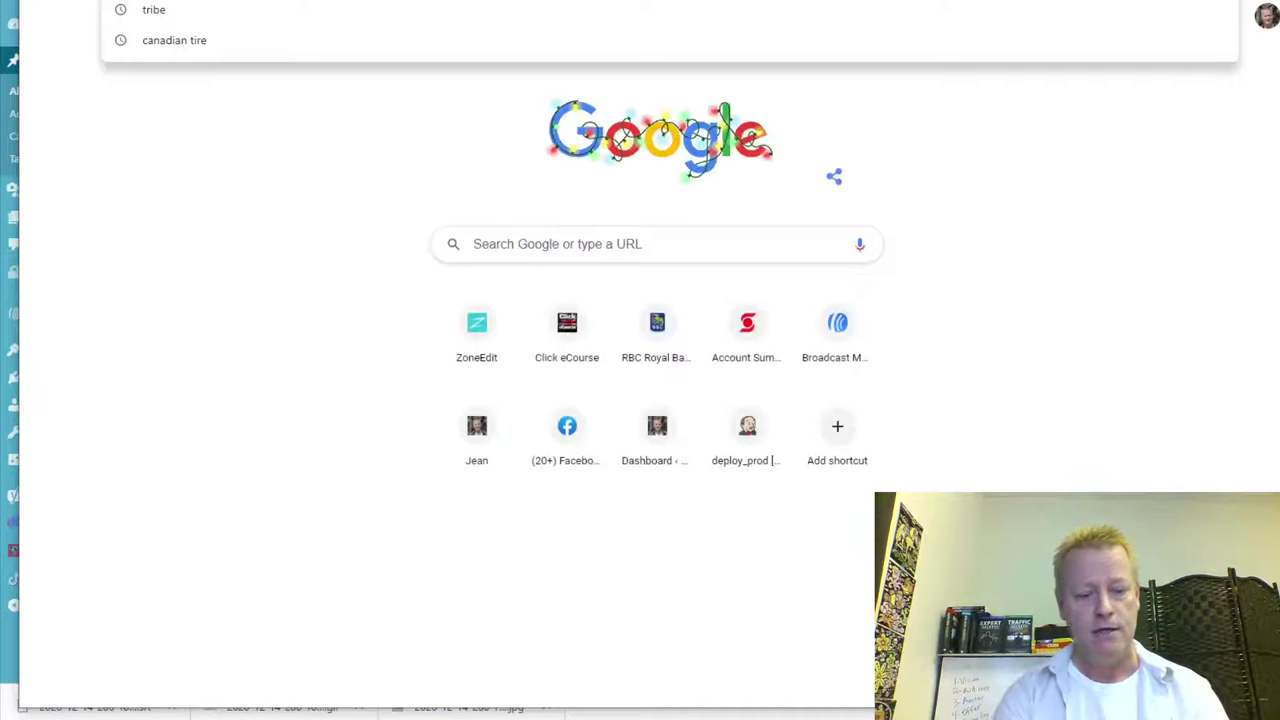
Step: Search Google for 'what is best post type for facebook' and scroll through the results
{"action": "type", "text": "what"}
{"action": "key", "text": "Escape"}
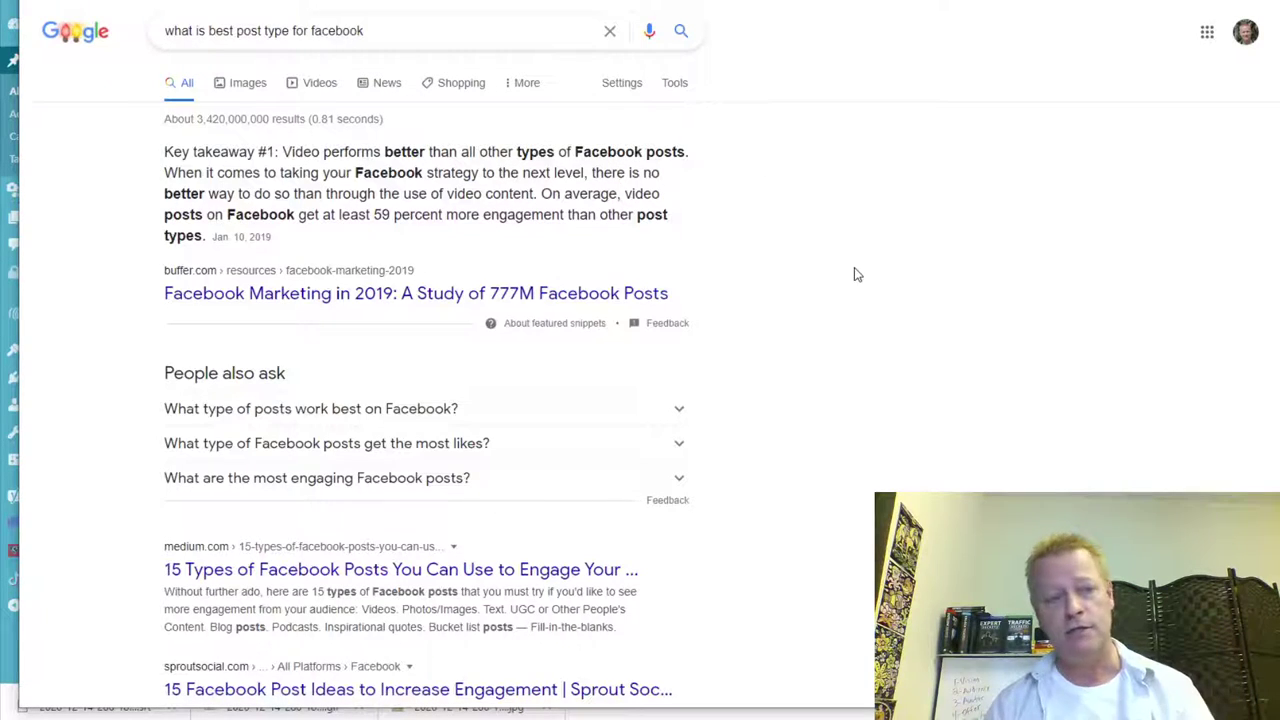
{"action": "scroll", "coordinate": [430, 346], "scroll_direction": "down", "scroll_amount": 3}
{"action": "scroll", "coordinate": [418, 360], "scroll_direction": "down", "scroll_amount": 5}
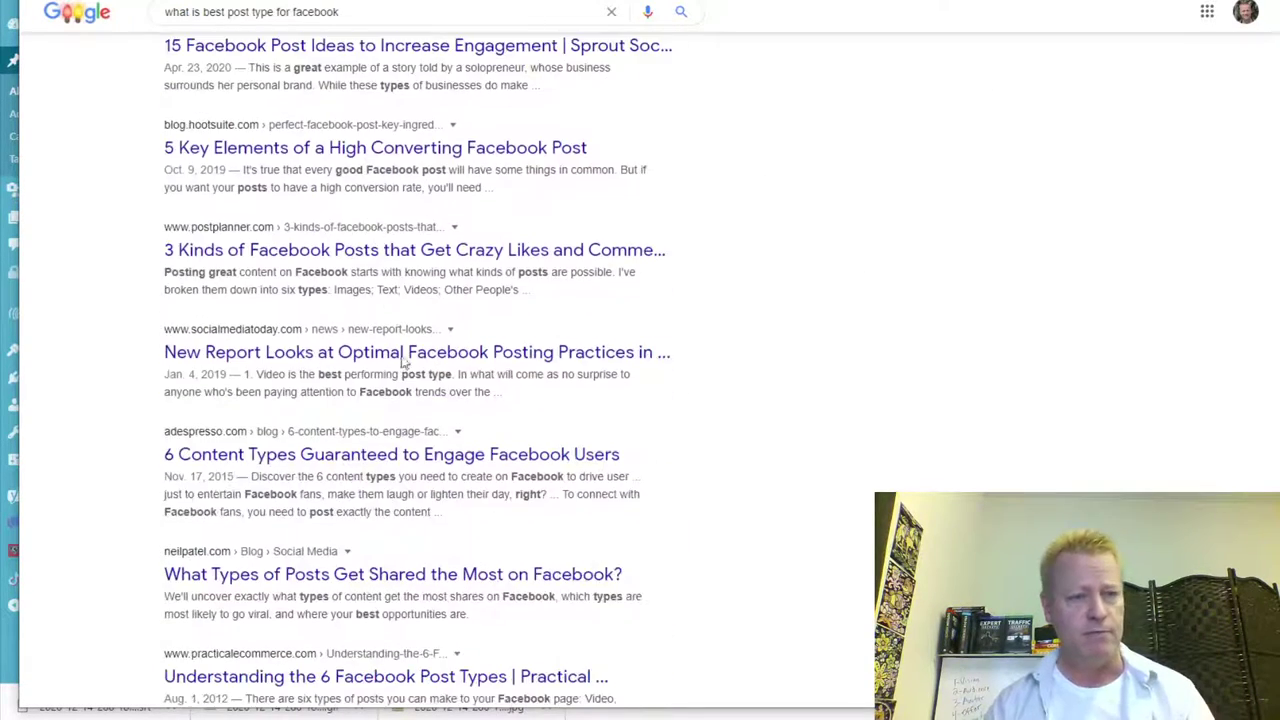
{"action": "scroll", "coordinate": [470, 372], "scroll_direction": "up", "scroll_amount": 5}
{"action": "scroll", "coordinate": [515, 374], "scroll_direction": "up", "scroll_amount": 4}
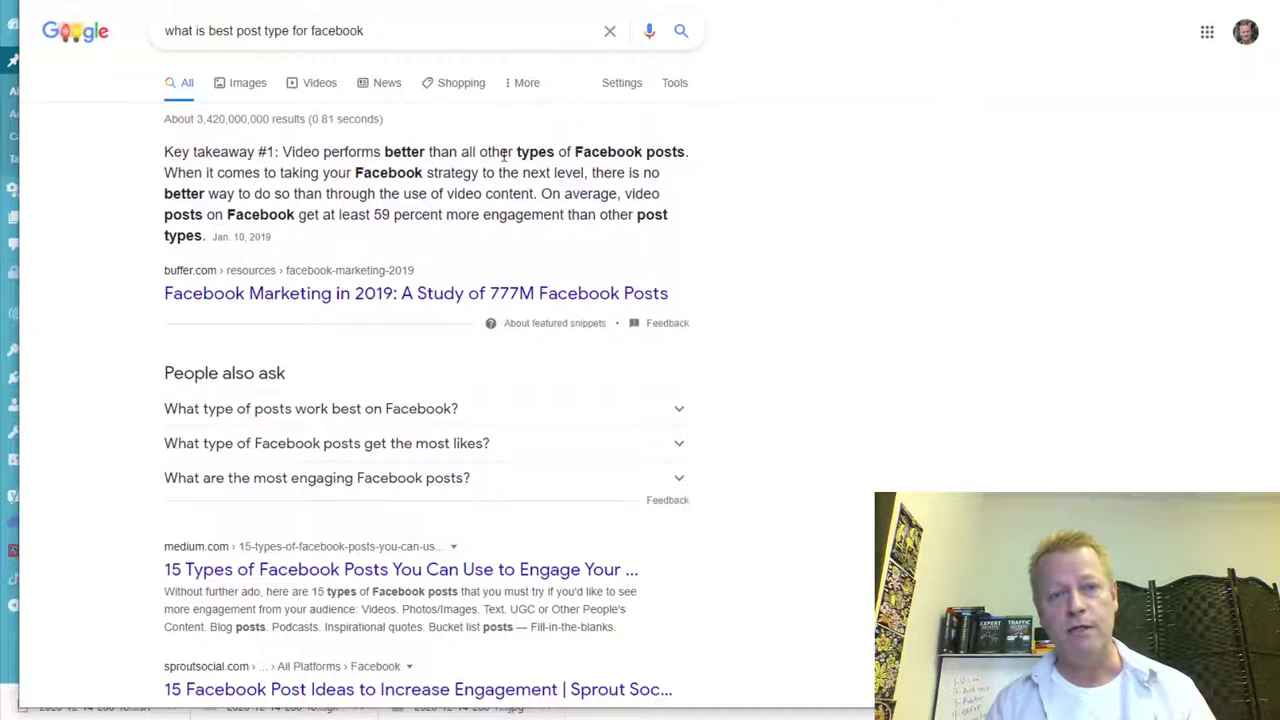
{"action": "left_click", "coordinate": [315, 31]}
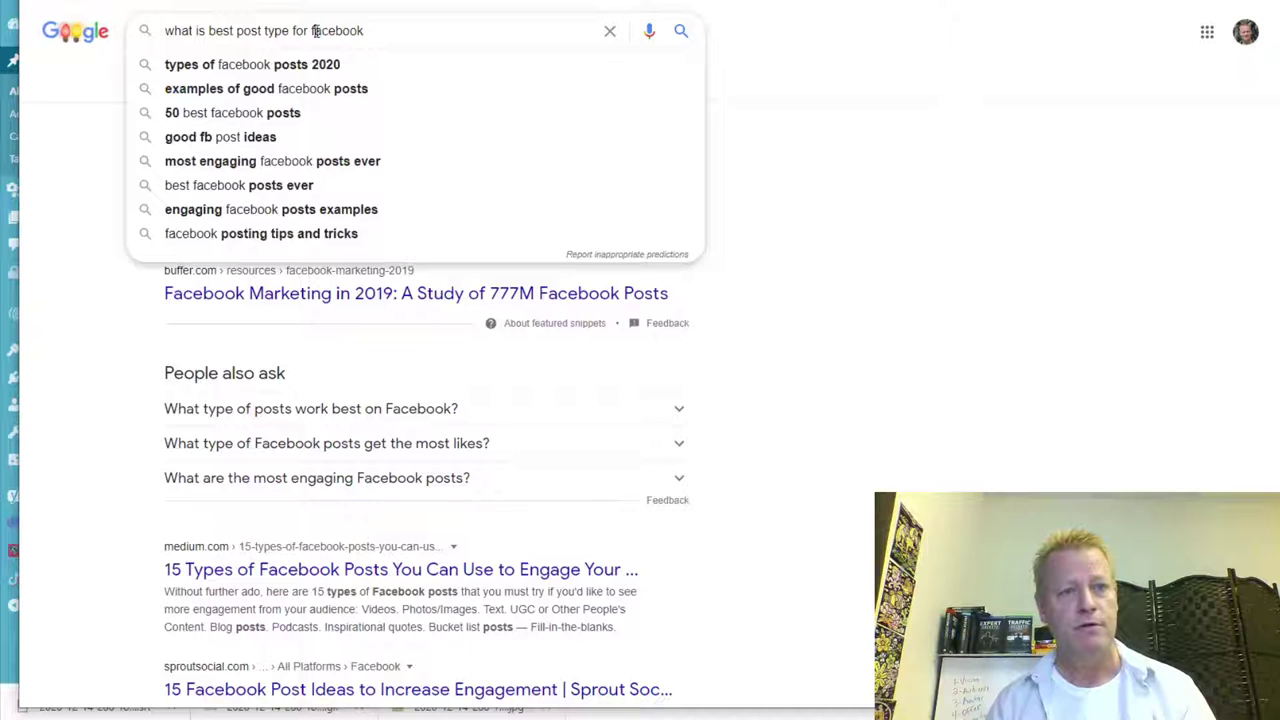
Step: Change the Google query to 'what is best post type for instagram' and run it
{"action": "double_click", "coordinate": [323, 30]}
{"action": "type", "text": "inst"}
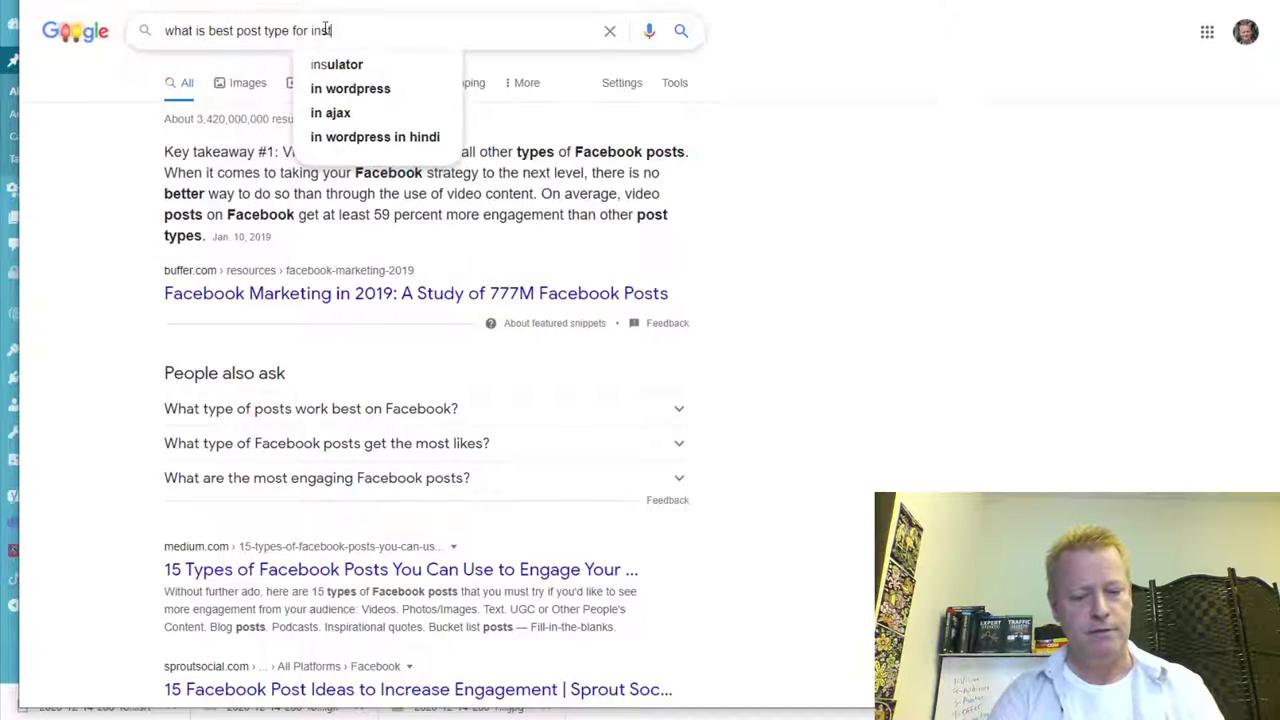
{"action": "type", "text": "agram"}
{"action": "key", "text": "Return"}
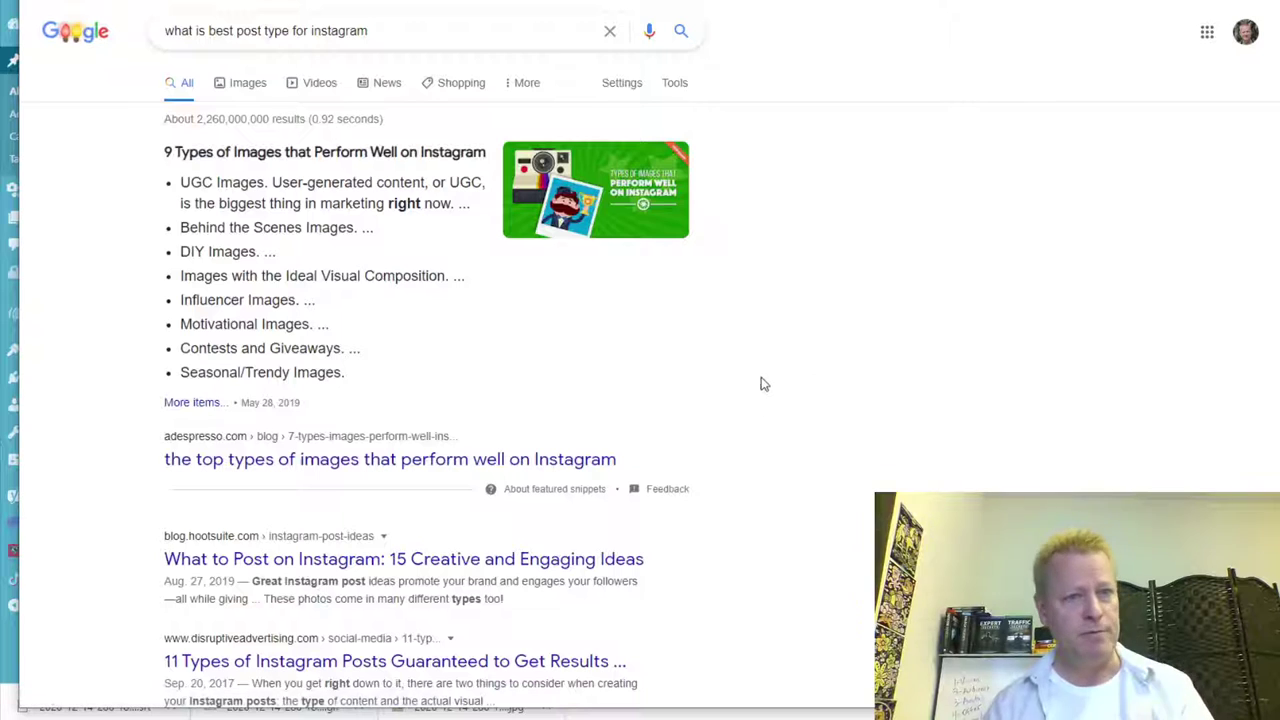
{"action": "scroll", "coordinate": [775, 410], "scroll_direction": "down", "scroll_amount": 1}
{"action": "scroll", "coordinate": [777, 413], "scroll_direction": "up", "scroll_amount": 1}
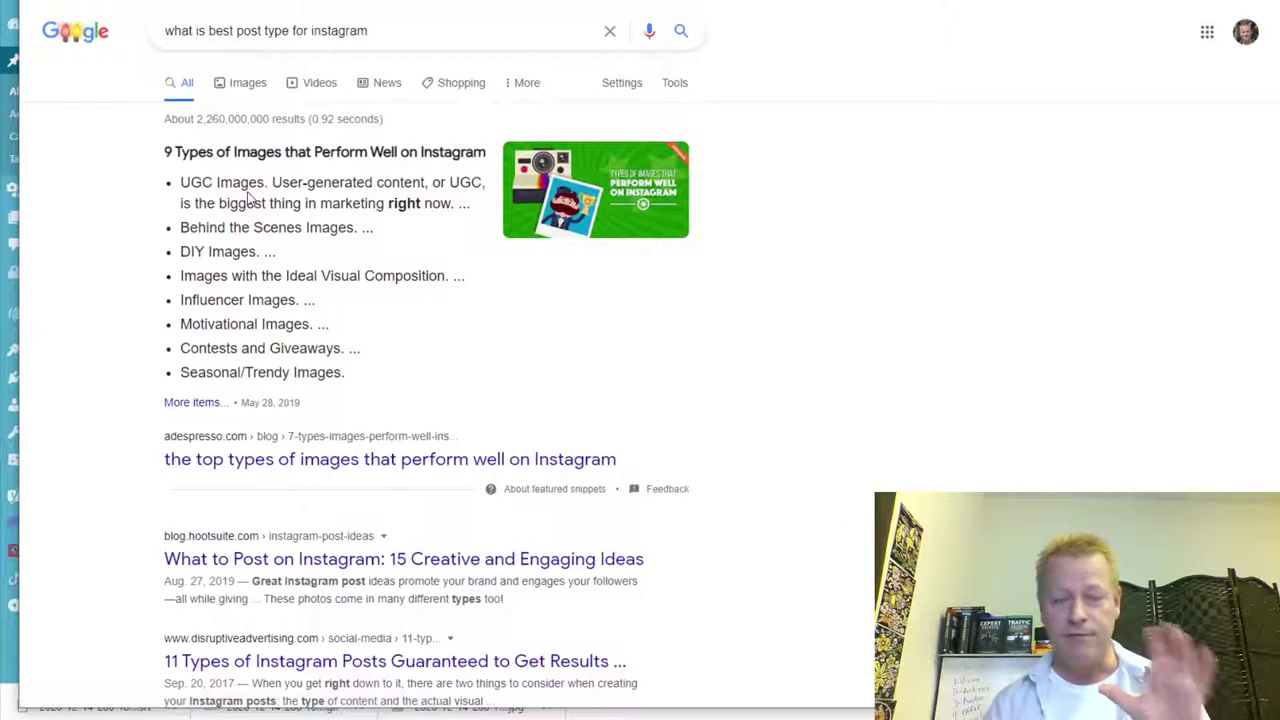
Step: Highlight DIY Images and Ideal Visual Composition in the nine image types snippet
{"action": "left_click_drag", "start_coordinate": [179, 252], "coordinate": [257, 252]}
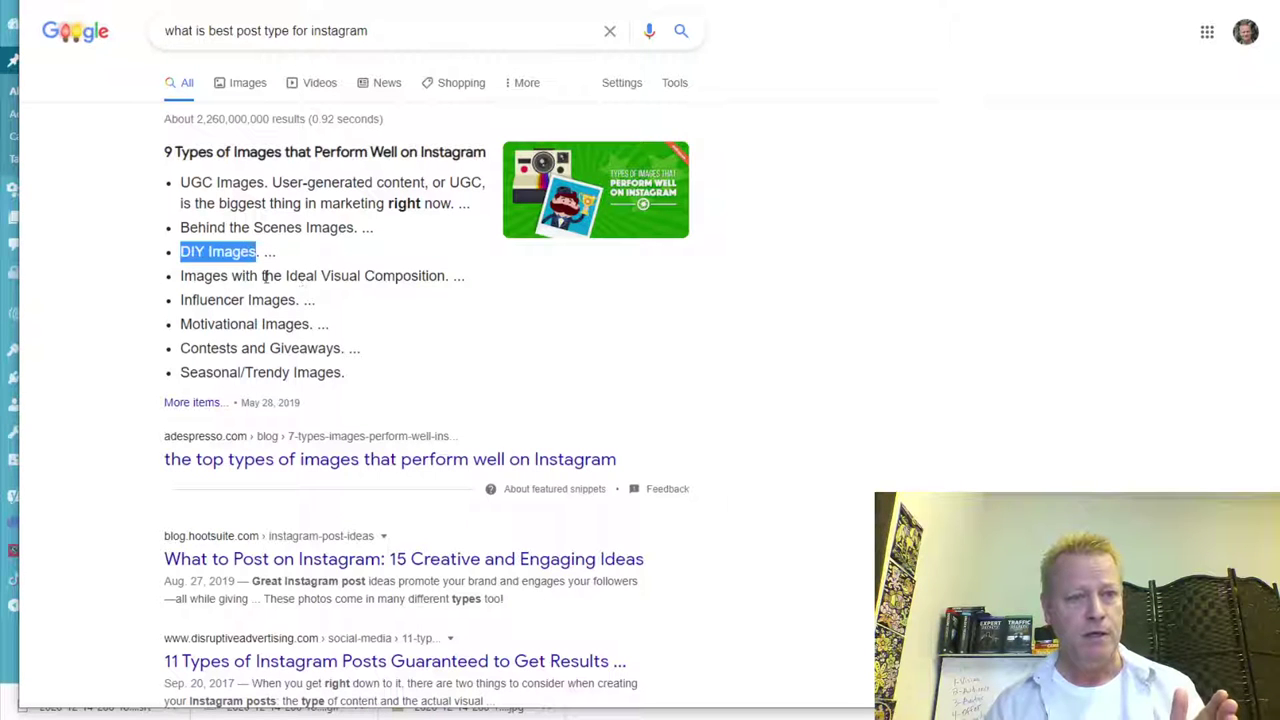
{"action": "left_click_drag", "start_coordinate": [287, 277], "coordinate": [441, 279]}
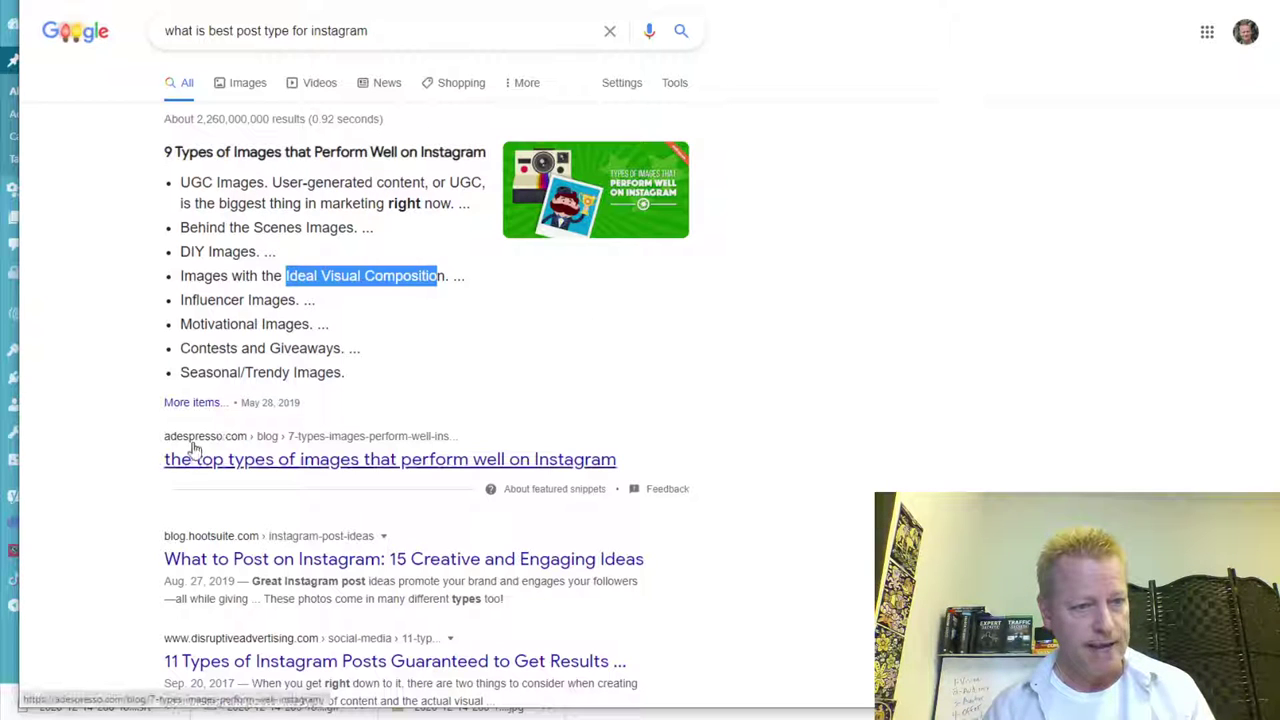
{"action": "scroll", "coordinate": [706, 480], "scroll_direction": "down", "scroll_amount": 2}
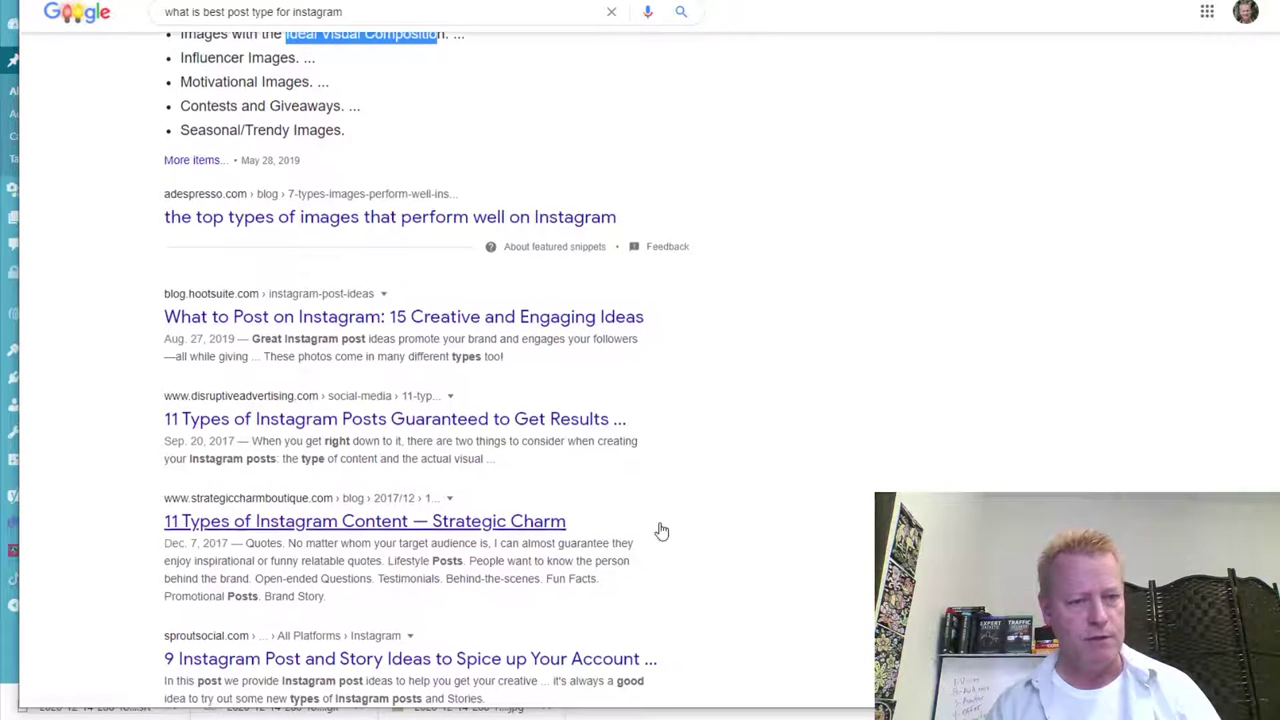
{"action": "scroll", "coordinate": [657, 529], "scroll_direction": "down", "scroll_amount": 3}
{"action": "scroll", "coordinate": [686, 478], "scroll_direction": "up", "scroll_amount": 5}
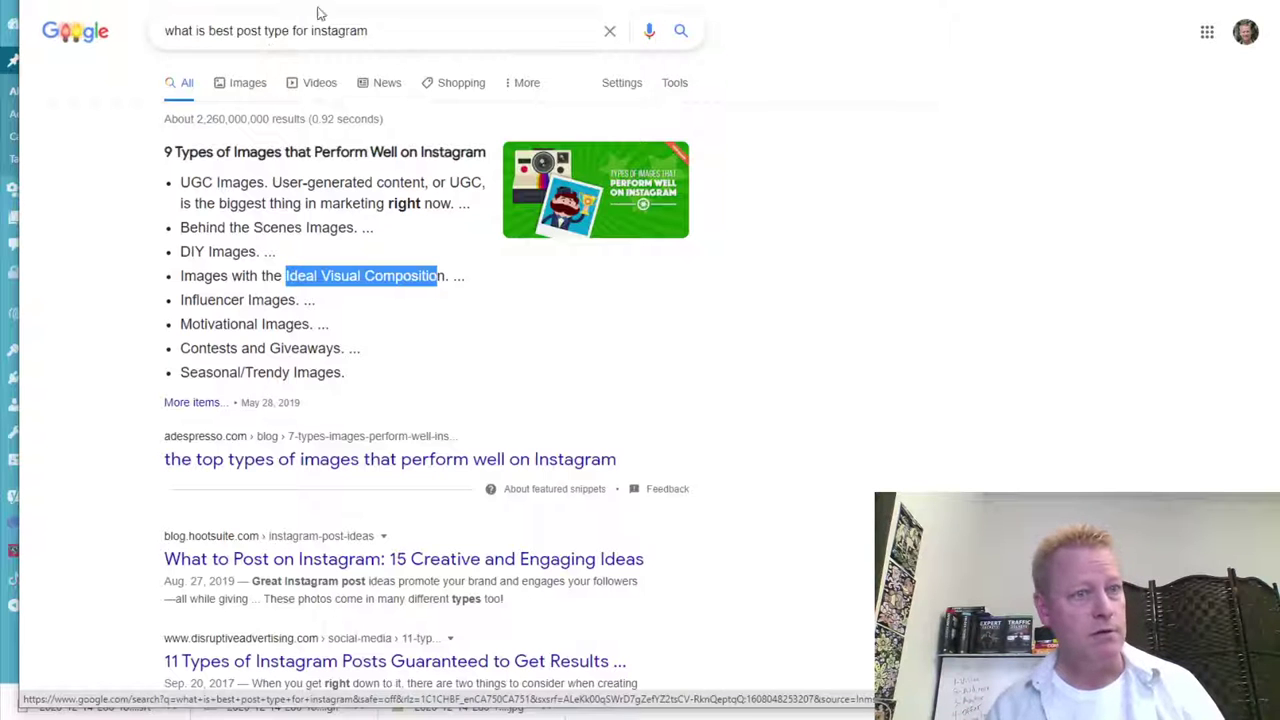
{"action": "left_click", "coordinate": [229, 29]}
Step: Search Google for 'what type of content should you post on instagram'
{"action": "left_click_drag", "start_coordinate": [394, 31], "coordinate": [149, 49]}
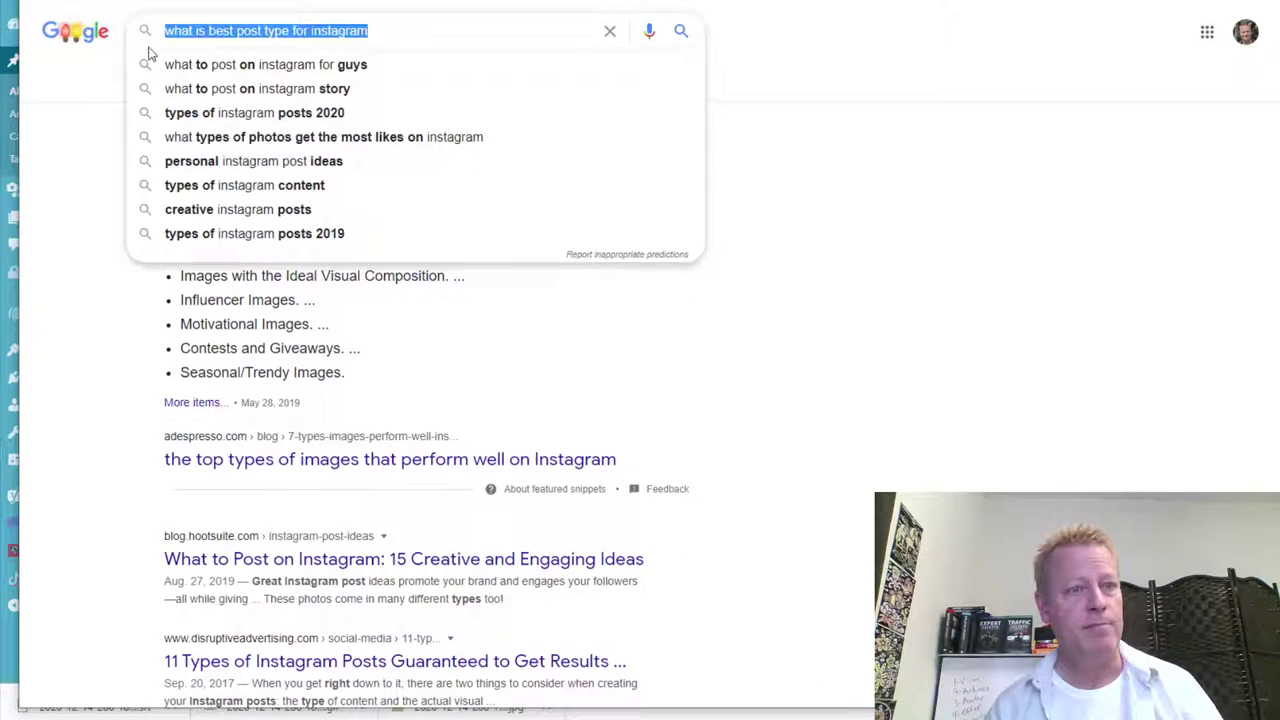
{"action": "type", "text": "what"}
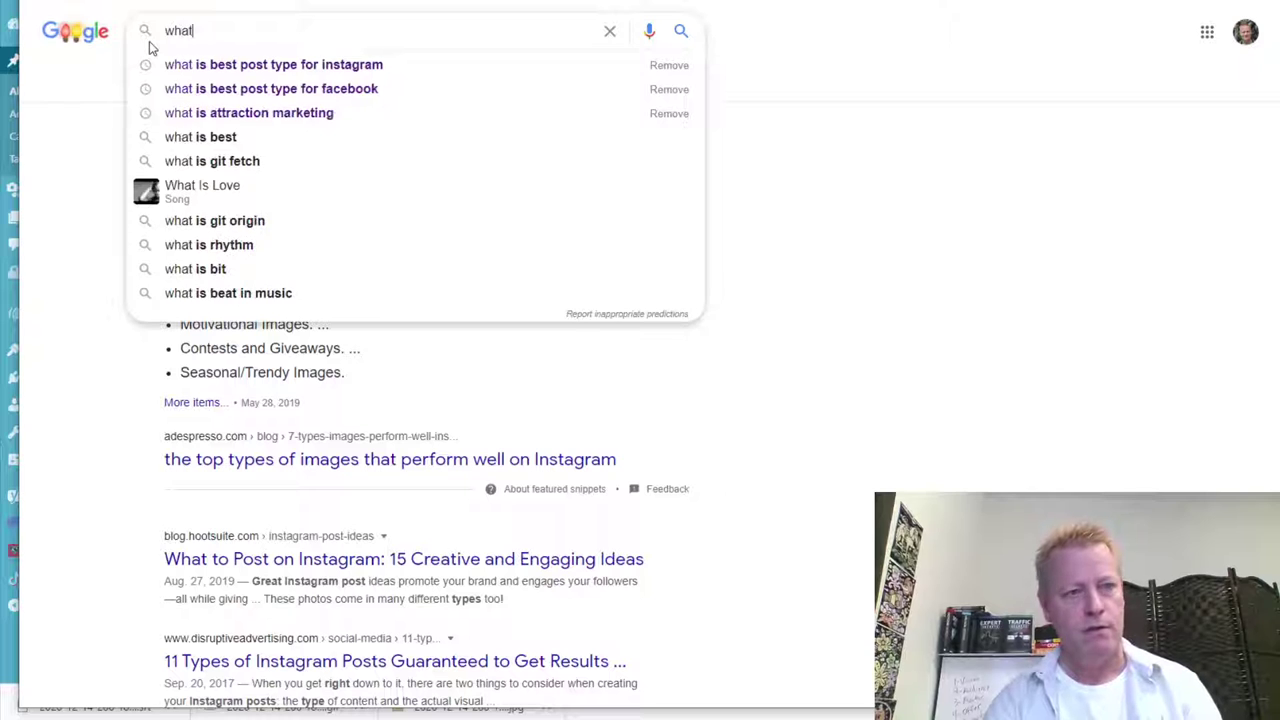
{"action": "type", "text": " type of post"}
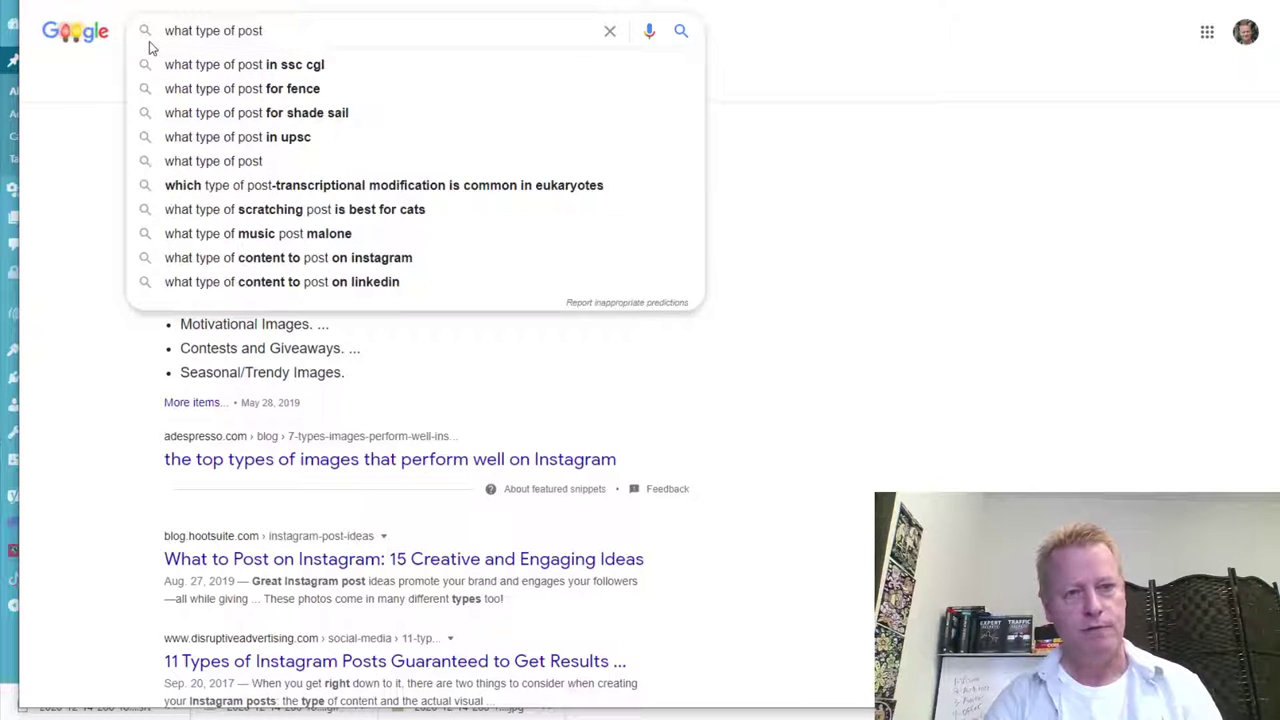
{"action": "key", "text": "BackSpace"}
{"action": "key", "text": "BackSpace"}
{"action": "key", "text": "BackSpace"}
{"action": "key", "text": "BackSpace"}
{"action": "key", "text": "BackSpace"}
{"action": "type", "text": "content "}
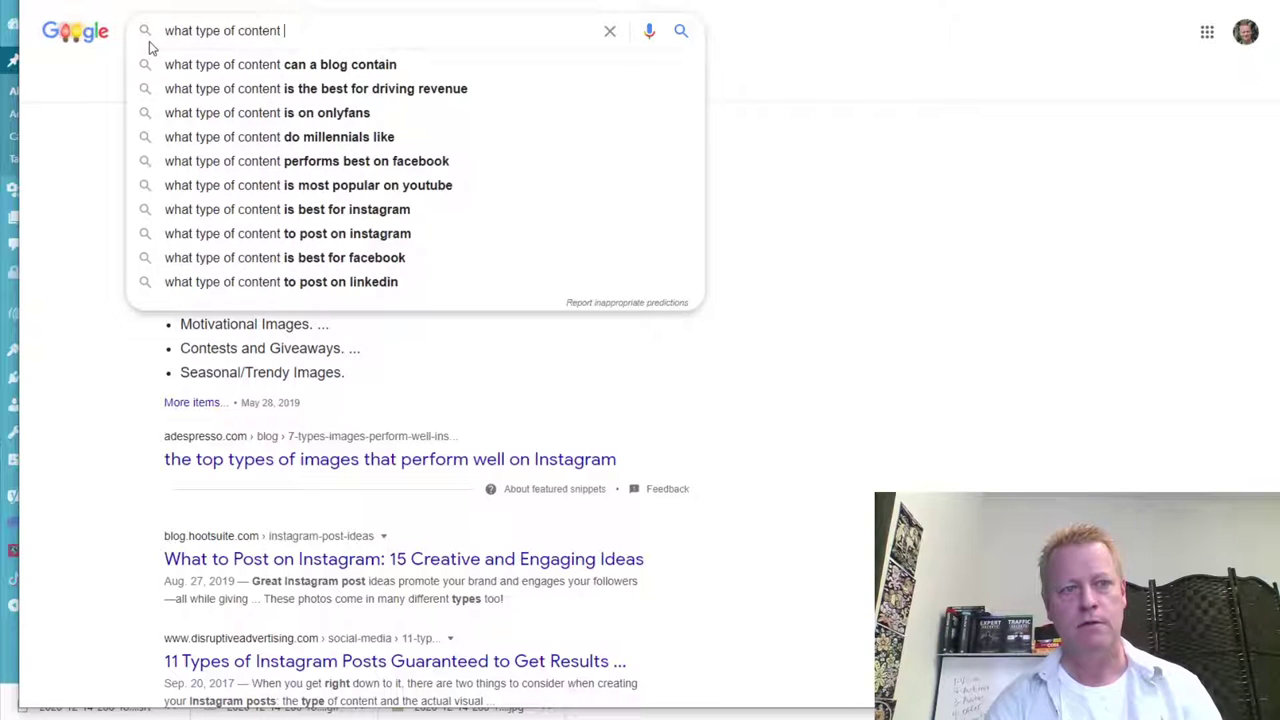
{"action": "type", "text": "should you post on instagram"}
{"action": "key", "text": "Return"}
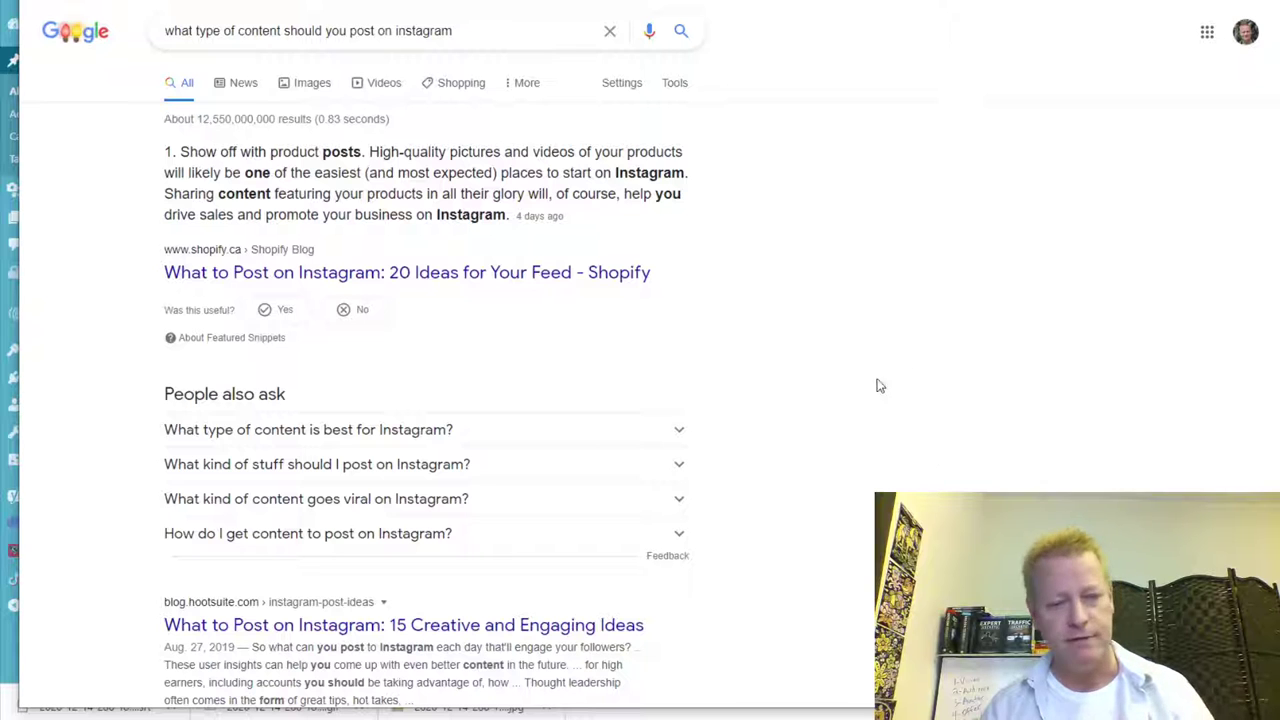
Step: Scroll through the Instagram content search results
{"action": "scroll", "coordinate": [829, 362], "scroll_direction": "down", "scroll_amount": 3}
{"action": "scroll", "coordinate": [829, 362], "scroll_direction": "down", "scroll_amount": 4}
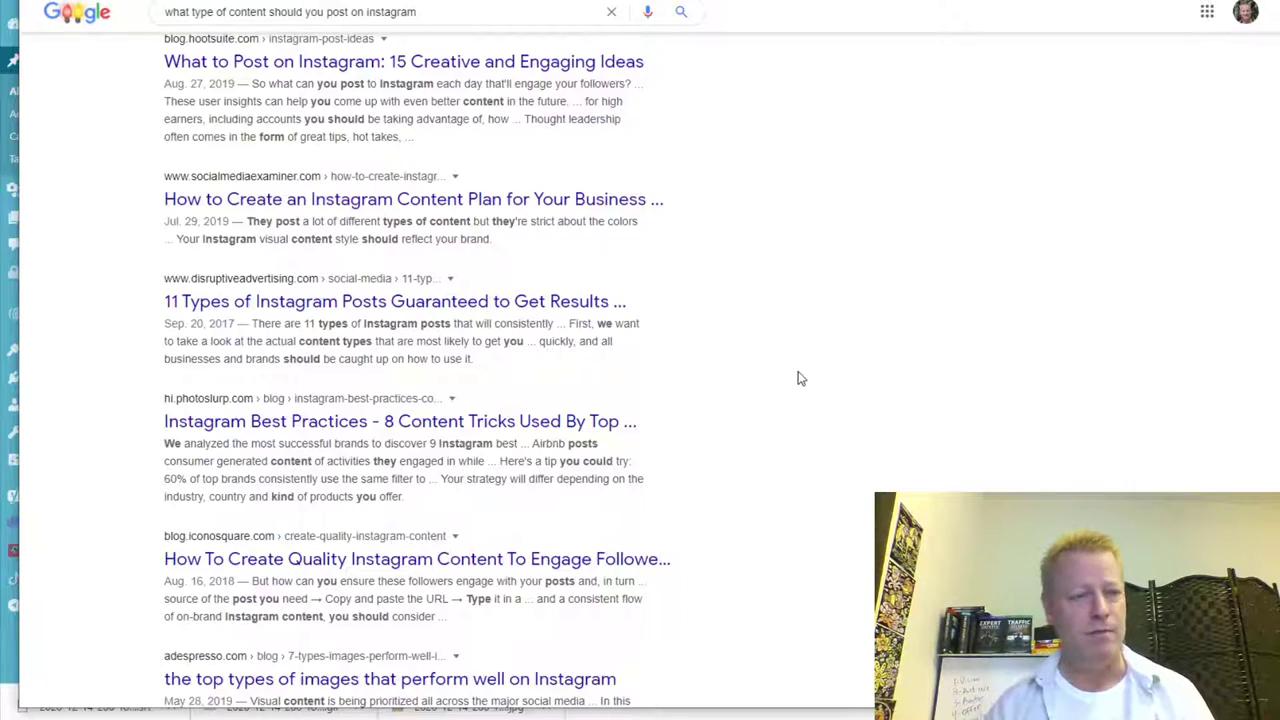
{"action": "scroll", "coordinate": [643, 380], "scroll_direction": "down", "scroll_amount": 3}
{"action": "scroll", "coordinate": [420, 443], "scroll_direction": "down", "scroll_amount": 2}
{"action": "scroll", "coordinate": [420, 443], "scroll_direction": "up", "scroll_amount": 12}
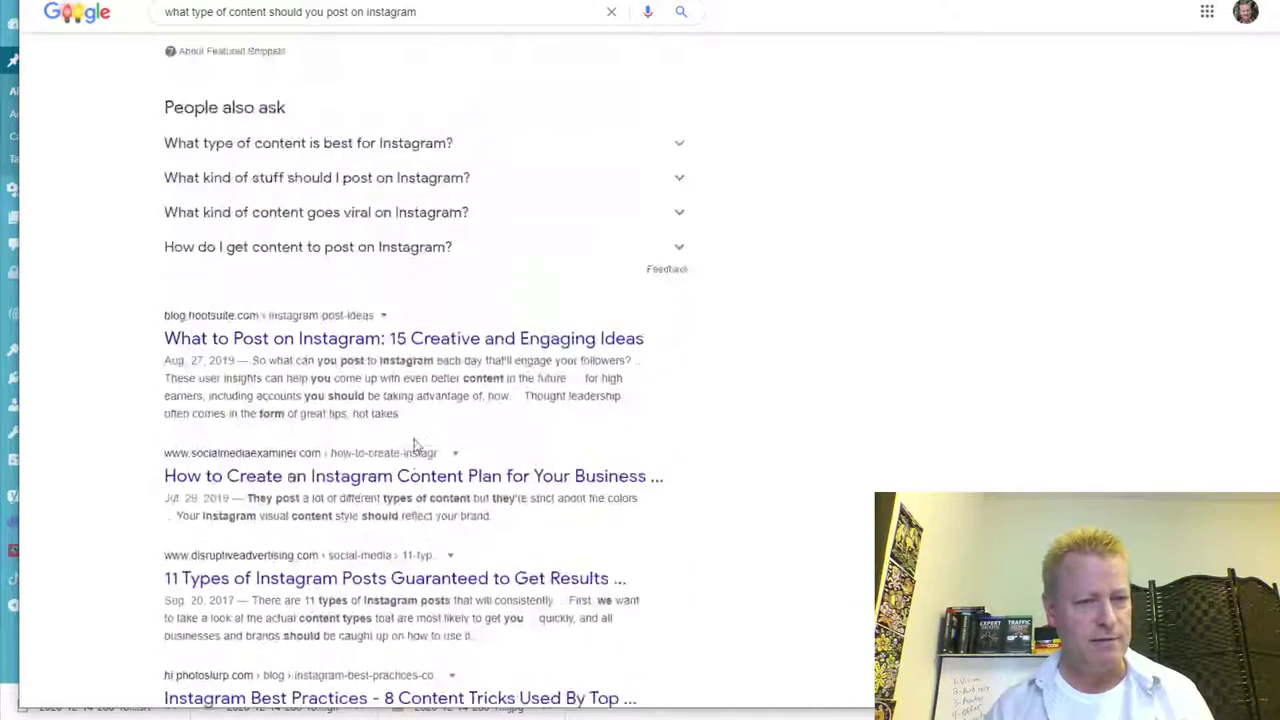
{"action": "triple_click", "coordinate": [413, 36]}
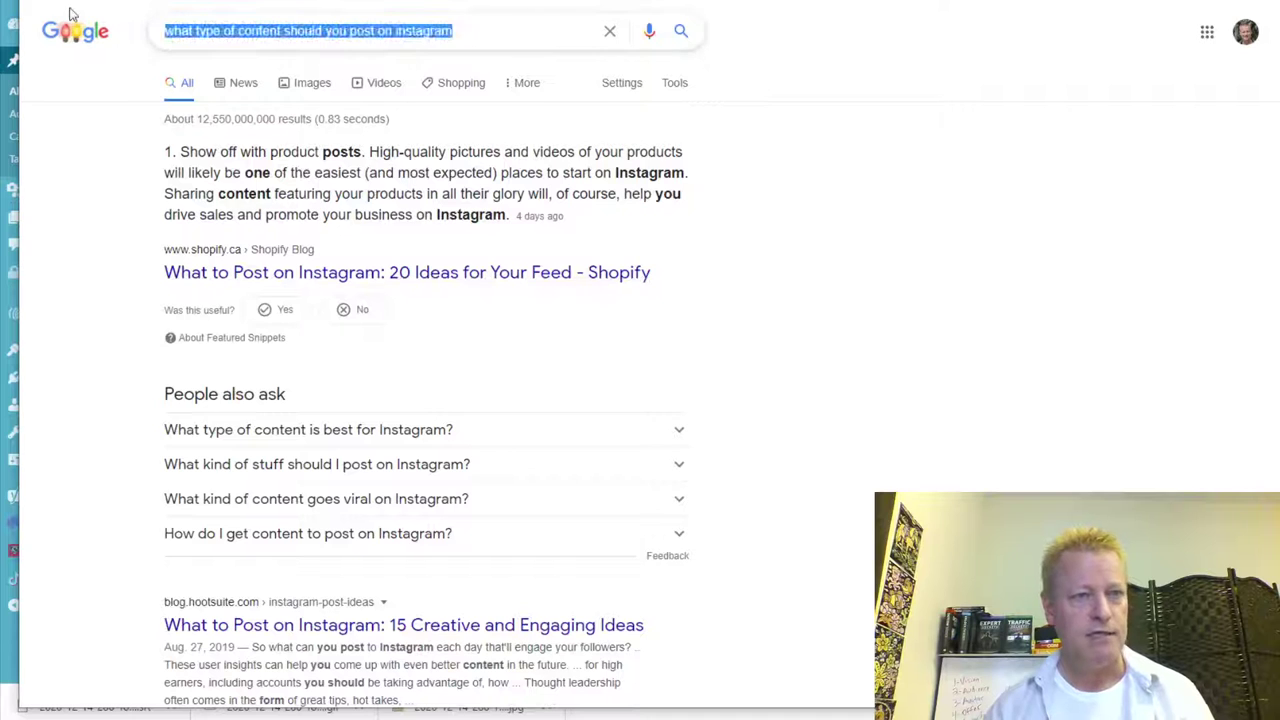
{"action": "left_click", "coordinate": [1011, 289]}
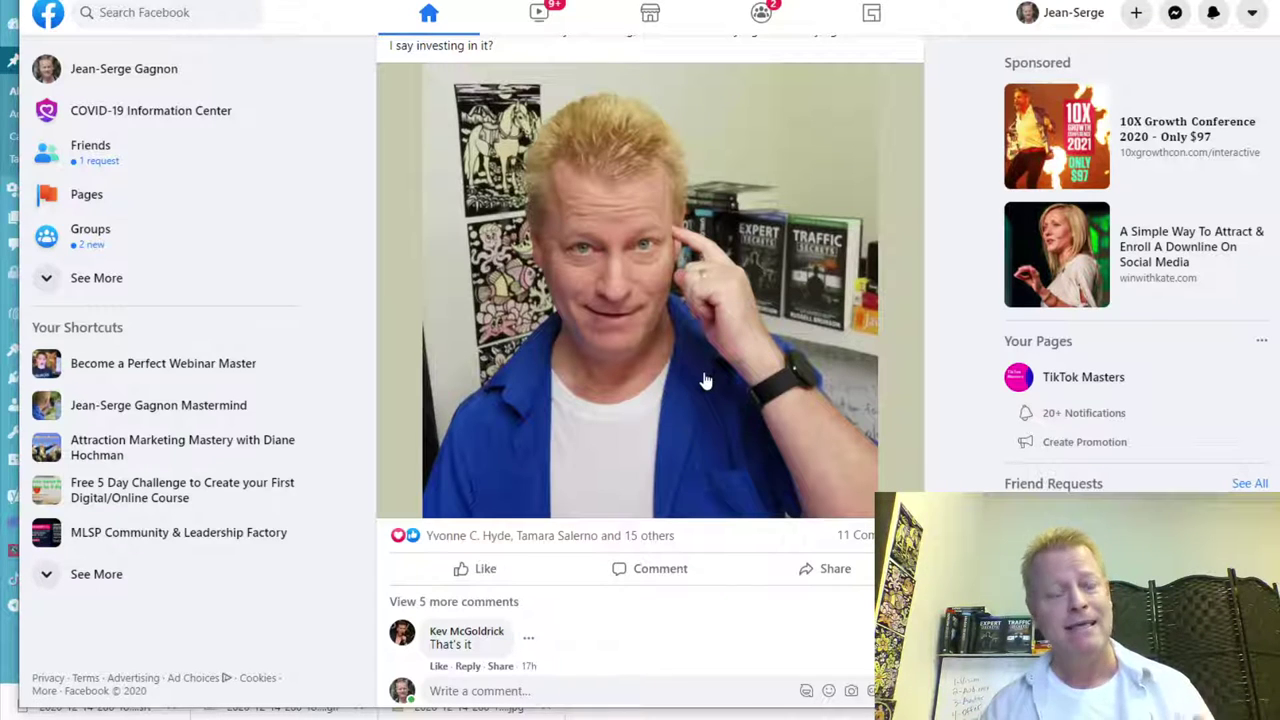
Step: Browse the Facebook news feed and highlight the date 12-14-13 in a post
{"action": "scroll", "coordinate": [704, 385], "scroll_direction": "down", "scroll_amount": 6}
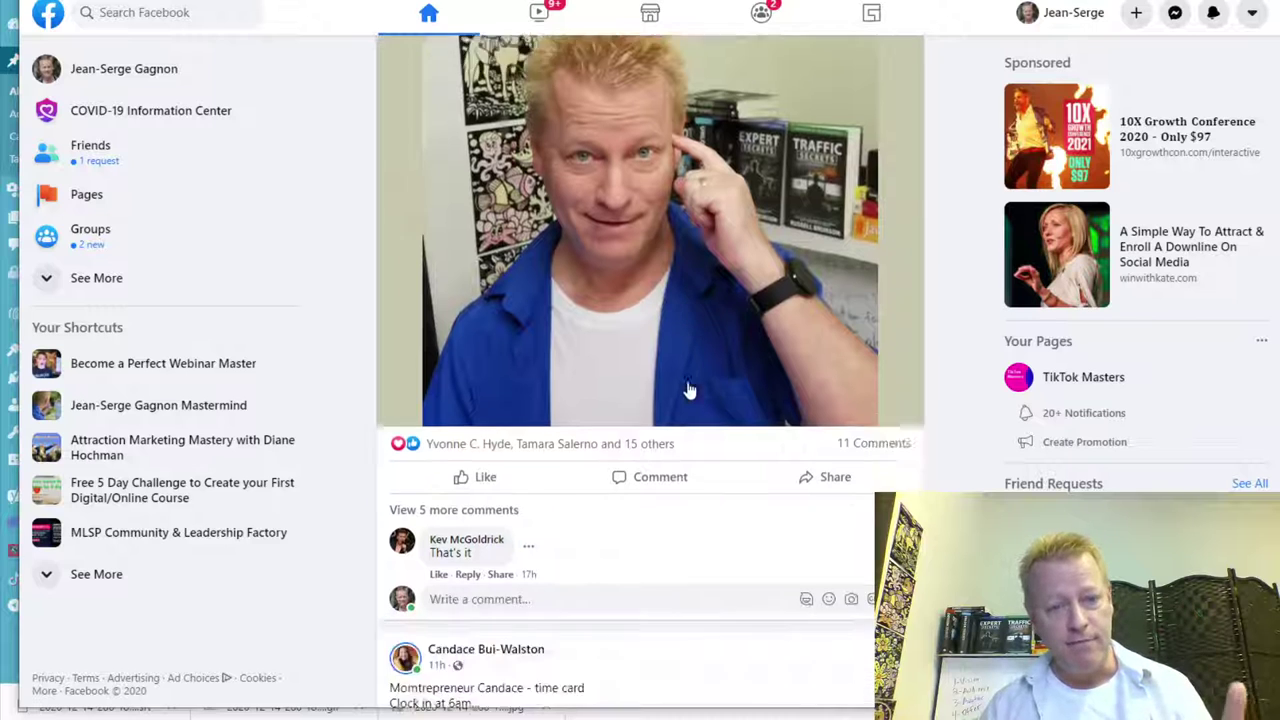
{"action": "scroll", "coordinate": [704, 415], "scroll_direction": "down", "scroll_amount": 3}
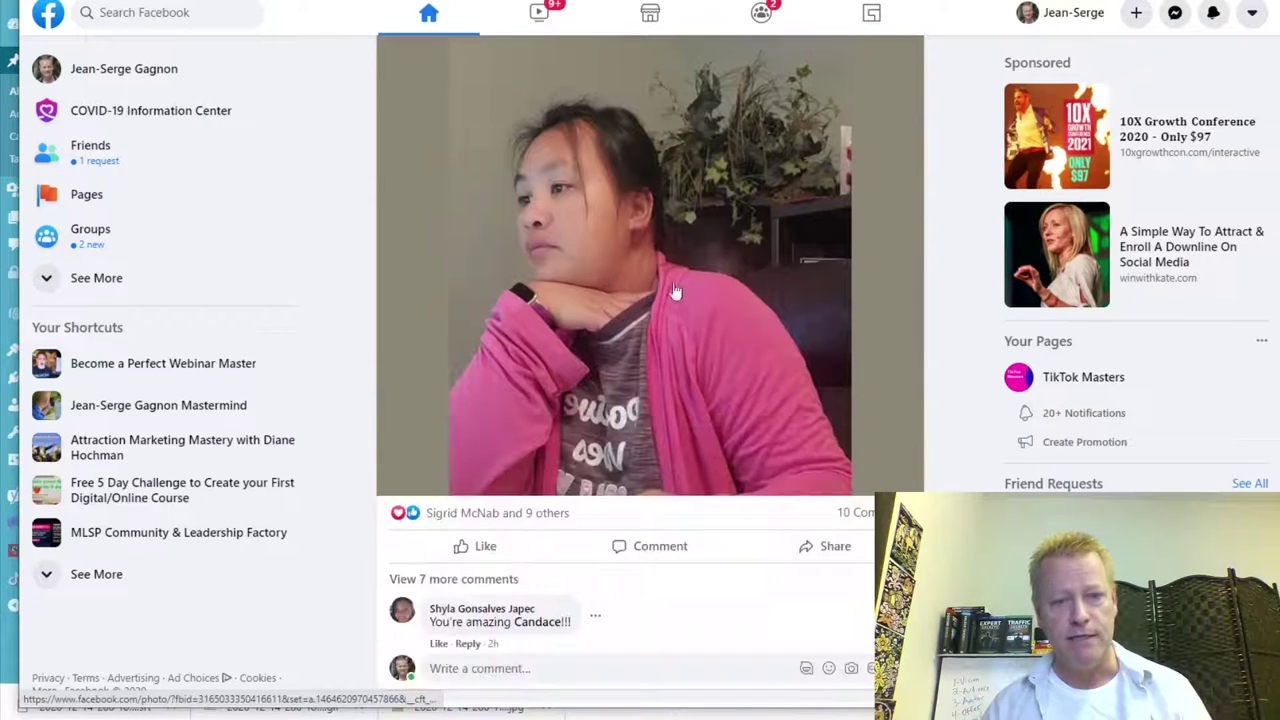
{"action": "scroll", "coordinate": [665, 300], "scroll_direction": "up", "scroll_amount": 2}
{"action": "scroll", "coordinate": [650, 357], "scroll_direction": "up", "scroll_amount": 3}
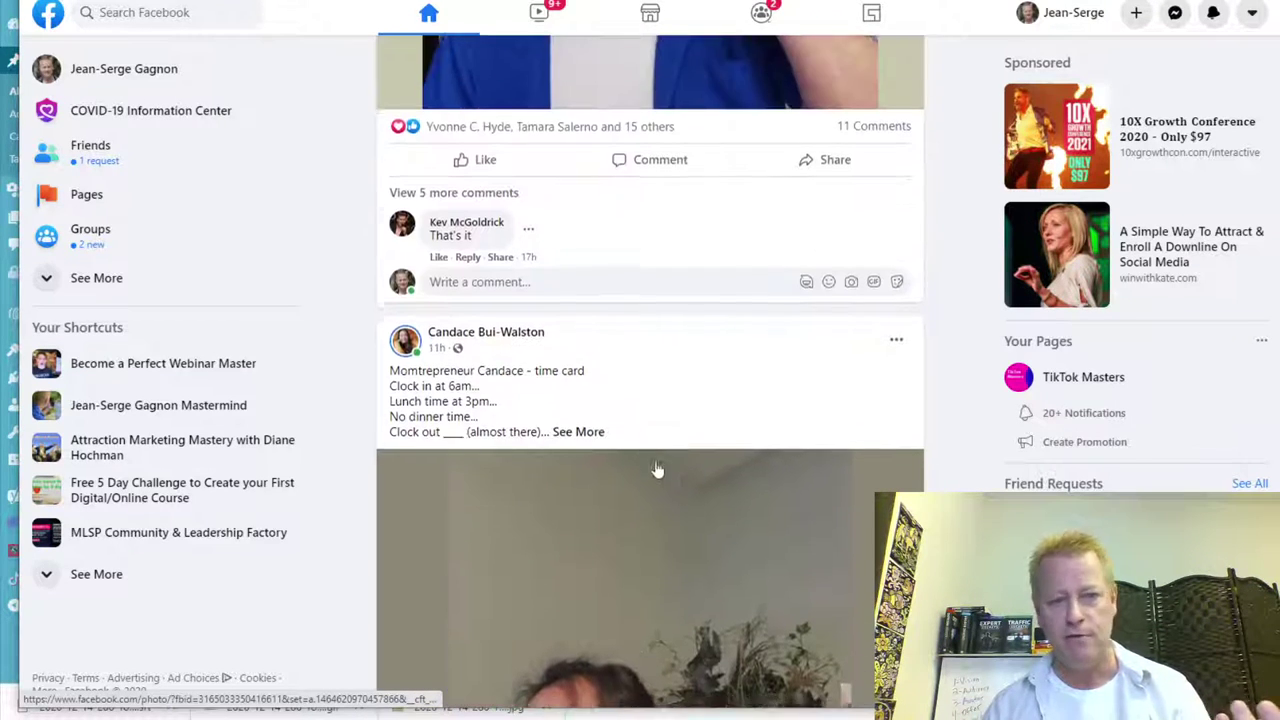
{"action": "scroll", "coordinate": [757, 380], "scroll_direction": "down", "scroll_amount": 2}
{"action": "scroll", "coordinate": [735, 530], "scroll_direction": "down", "scroll_amount": 3}
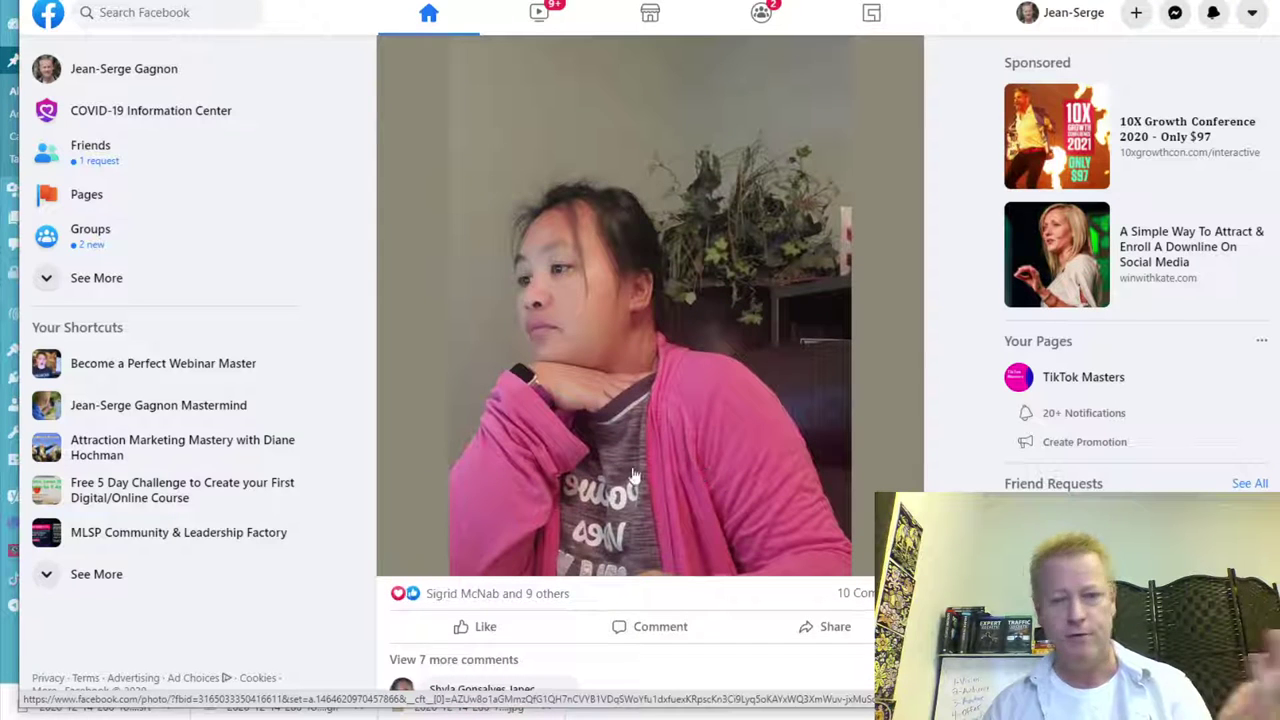
{"action": "scroll", "coordinate": [634, 471], "scroll_direction": "up", "scroll_amount": 3}
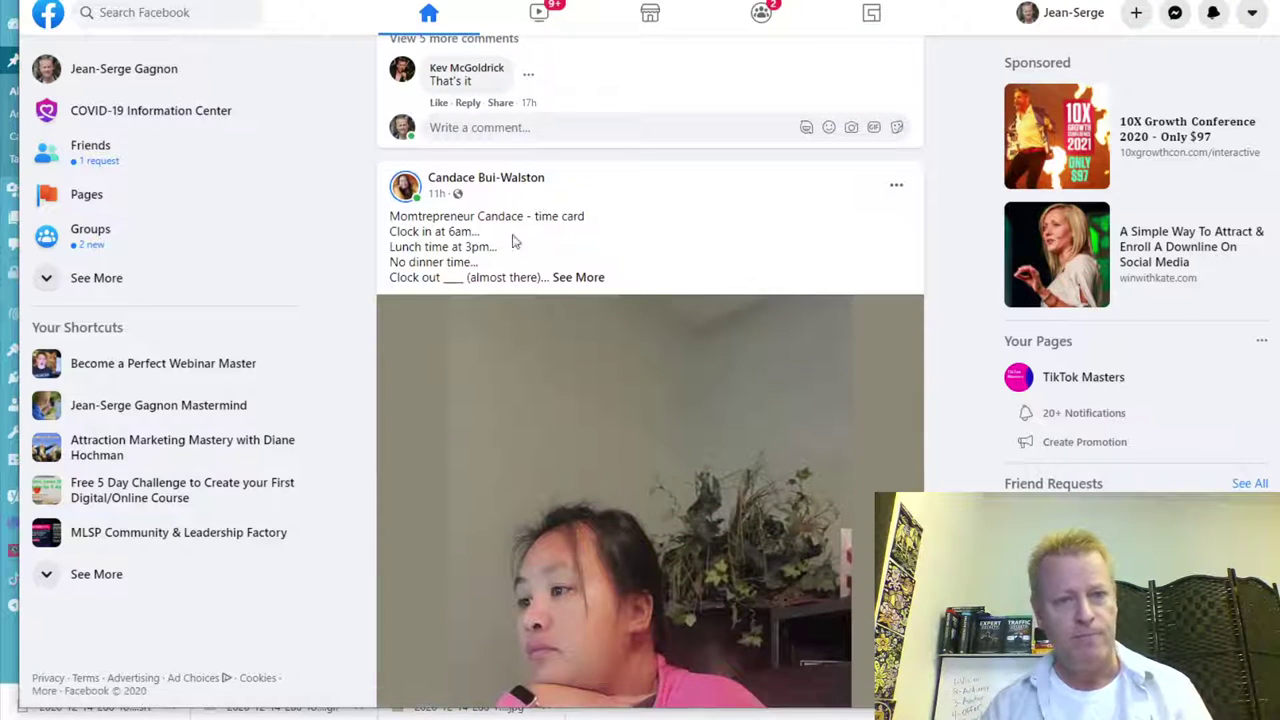
{"action": "scroll", "coordinate": [583, 408], "scroll_direction": "down", "scroll_amount": 15}
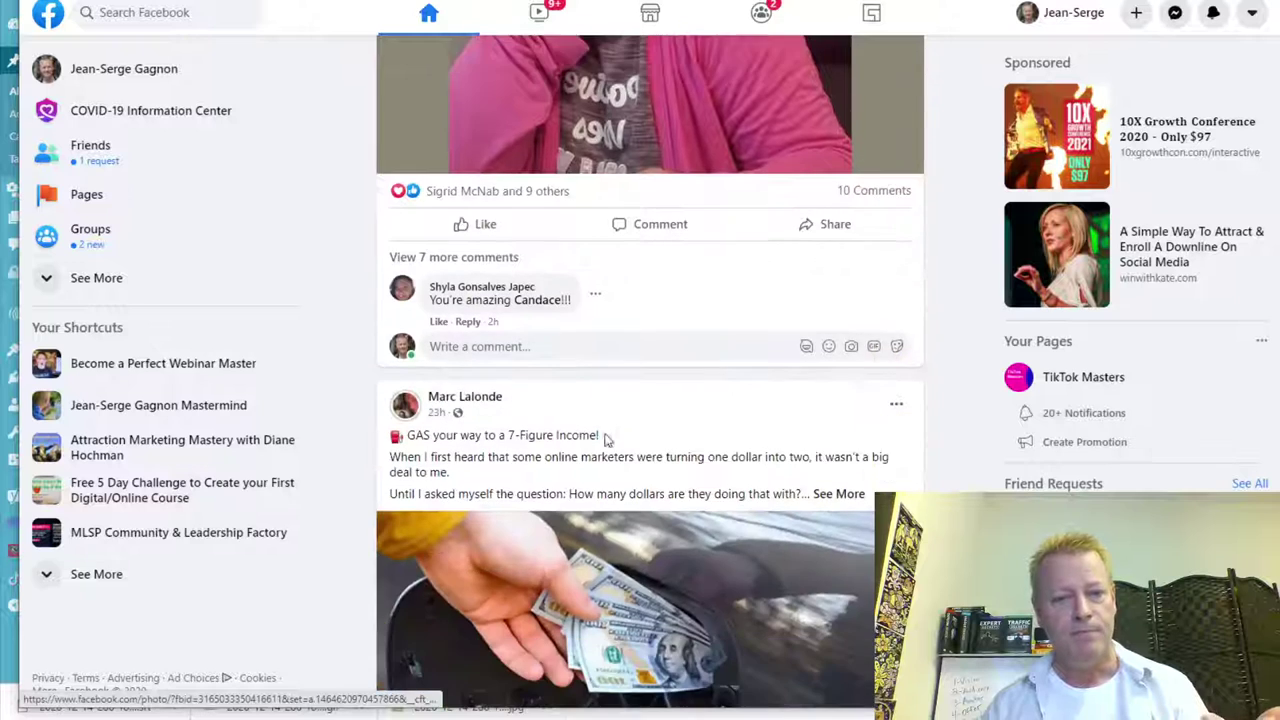
{"action": "scroll", "coordinate": [679, 510], "scroll_direction": "down", "scroll_amount": 5}
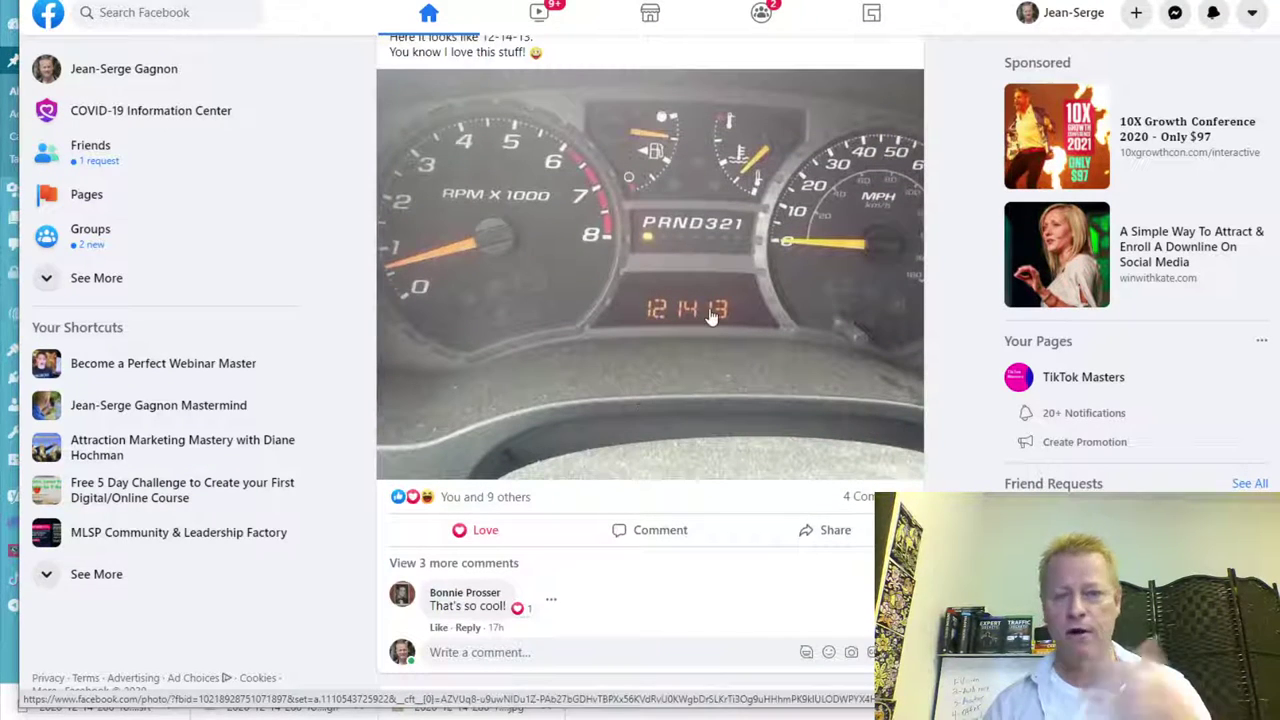
{"action": "scroll", "coordinate": [723, 487], "scroll_direction": "up", "scroll_amount": 3}
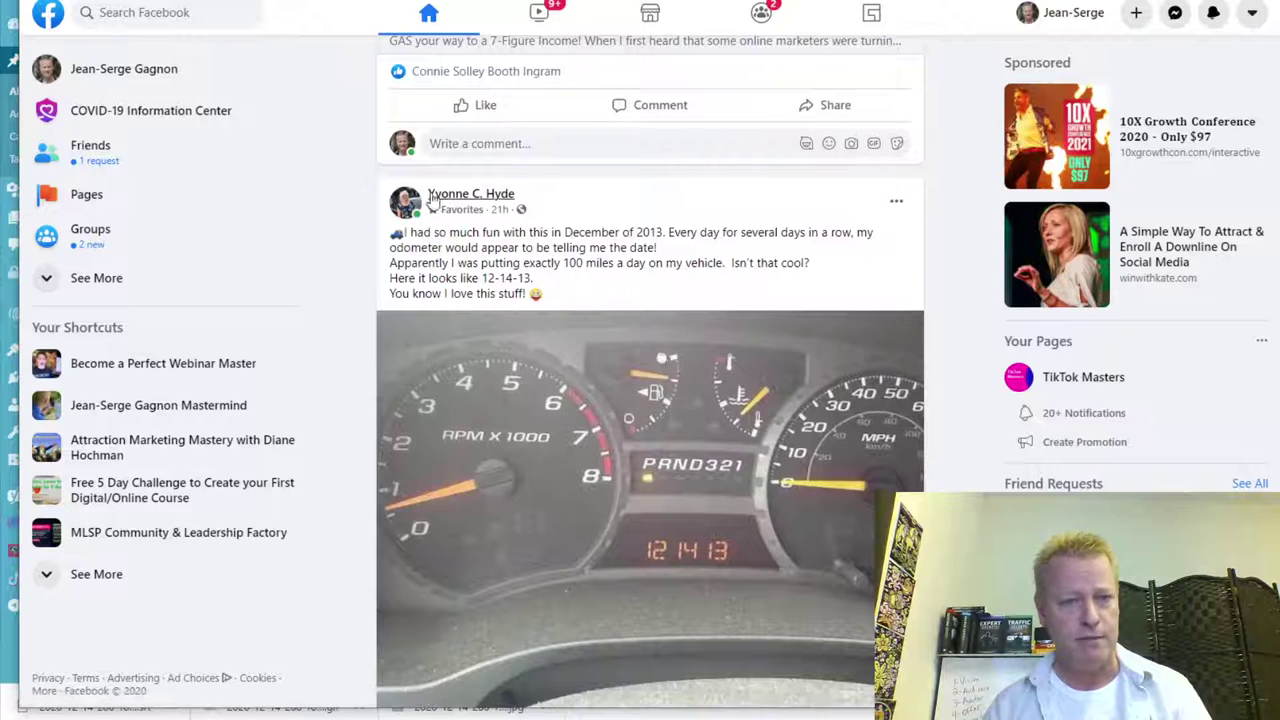
{"action": "left_click_drag", "start_coordinate": [427, 280], "coordinate": [541, 282]}
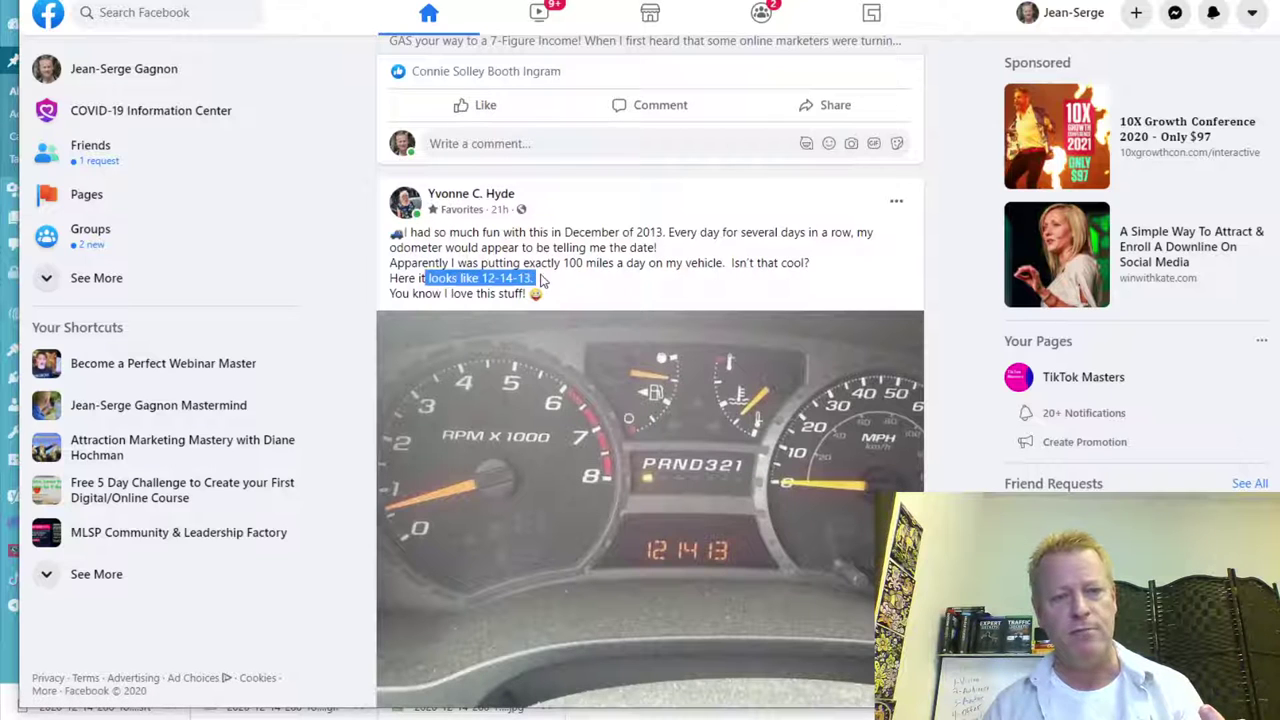
{"action": "left_click", "coordinate": [588, 288]}
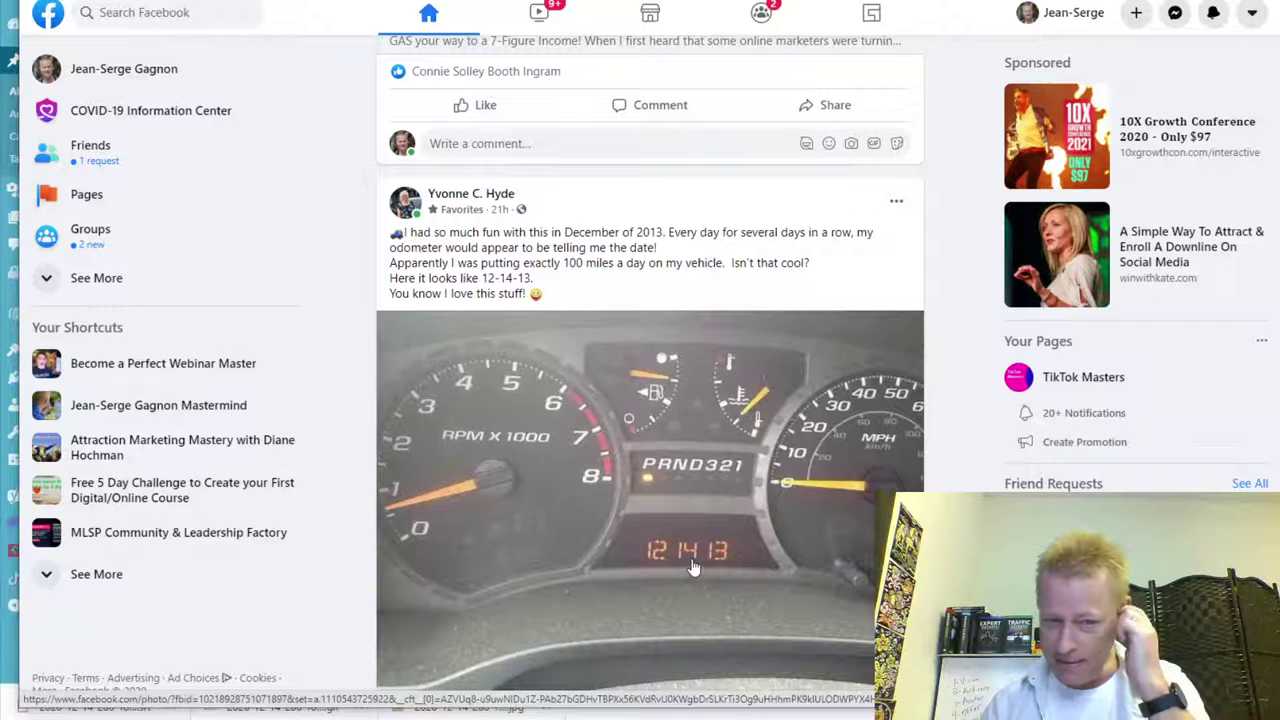
Step: Scroll the feed back up to the Stories and 'What's on your mind' composer
{"action": "scroll", "coordinate": [688, 560], "scroll_direction": "down", "scroll_amount": 6}
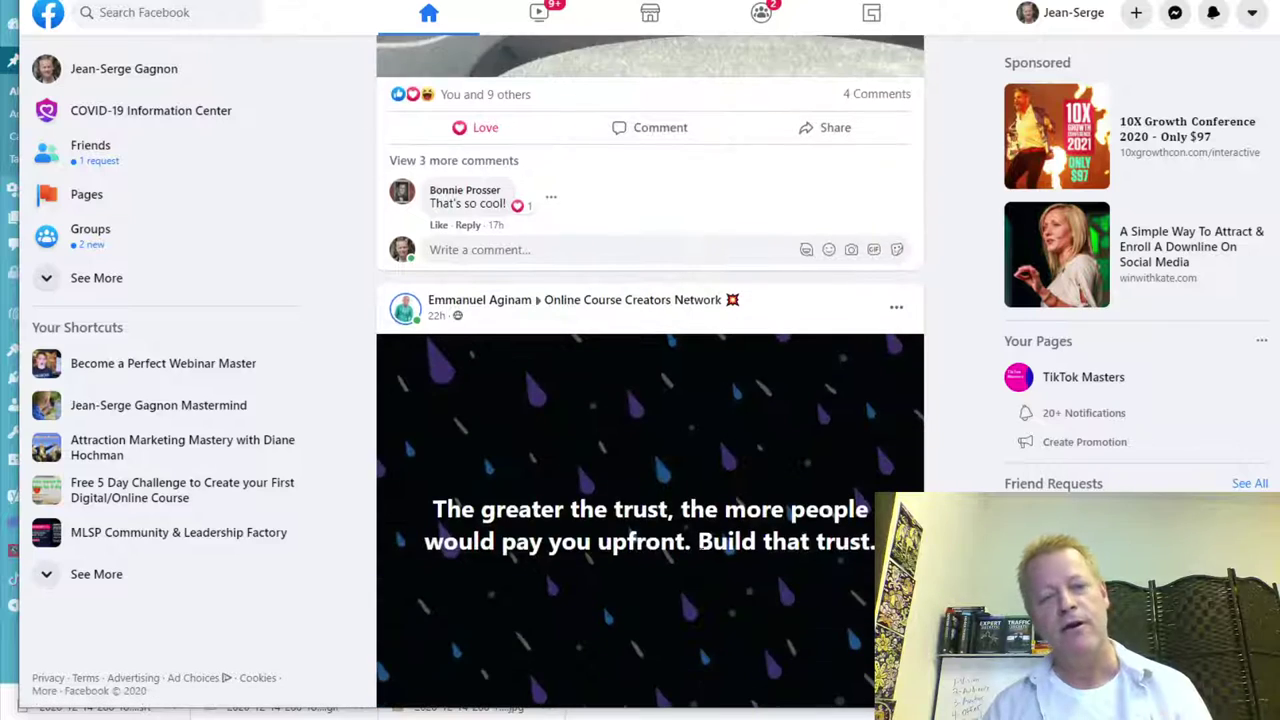
{"action": "scroll", "coordinate": [605, 555], "scroll_direction": "down", "scroll_amount": 9}
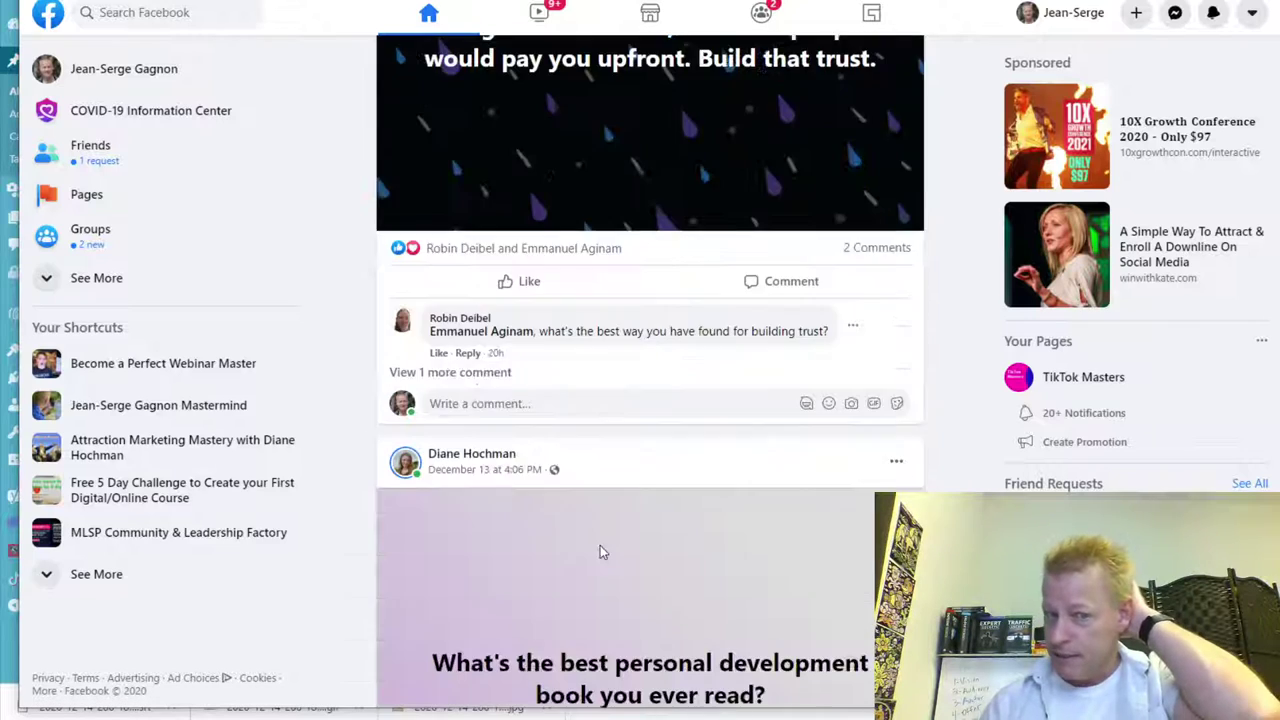
{"action": "scroll", "coordinate": [605, 550], "scroll_direction": "down", "scroll_amount": 10}
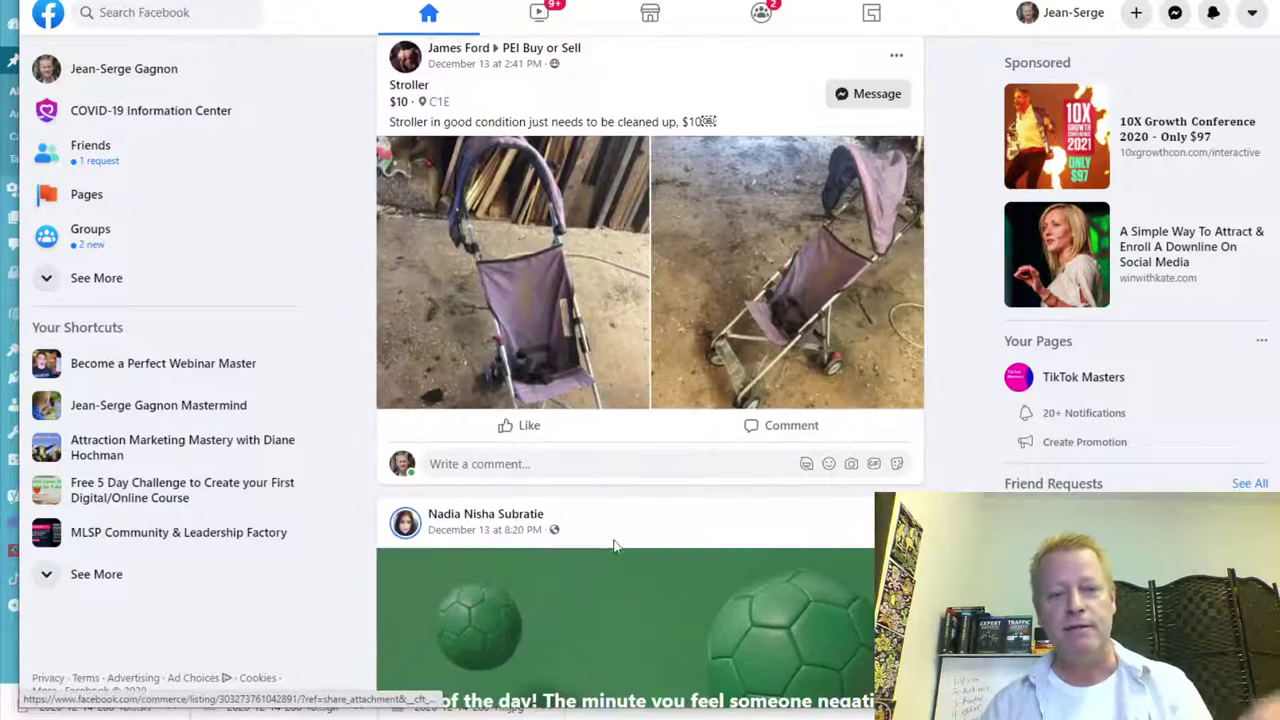
{"action": "scroll", "coordinate": [618, 545], "scroll_direction": "down", "scroll_amount": 10}
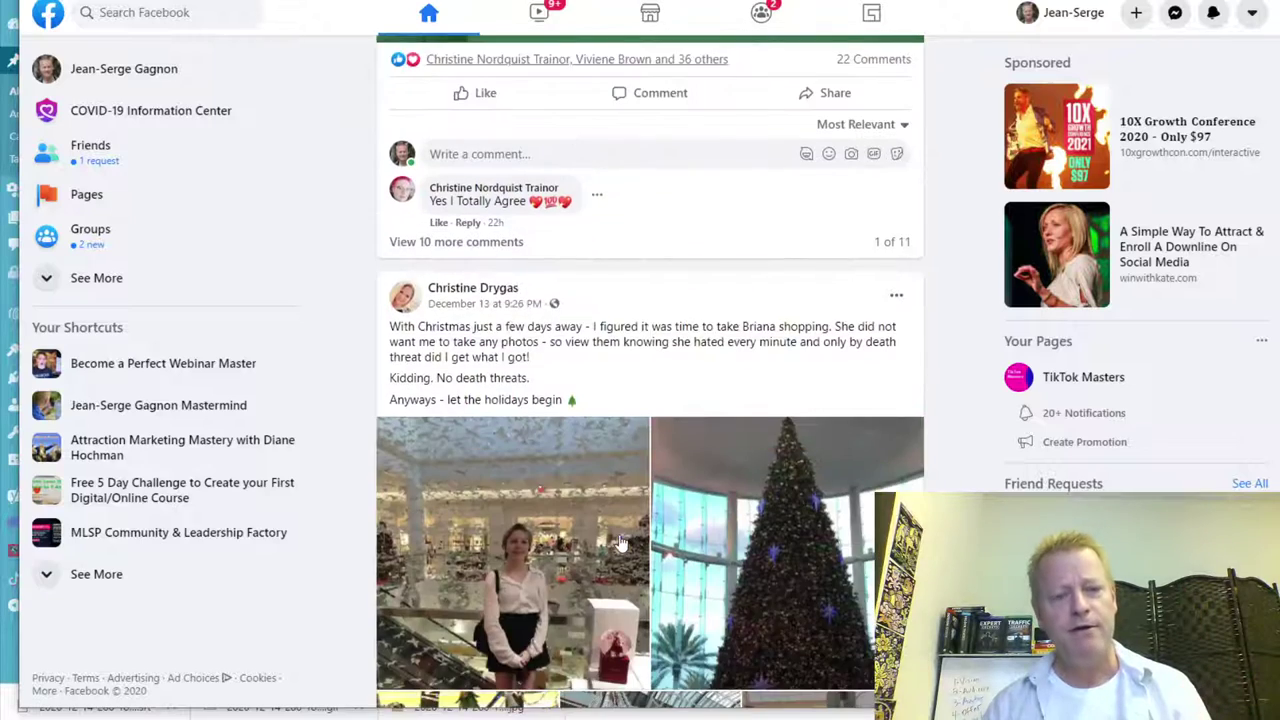
{"action": "scroll", "coordinate": [620, 541], "scroll_direction": "up", "scroll_amount": 4}
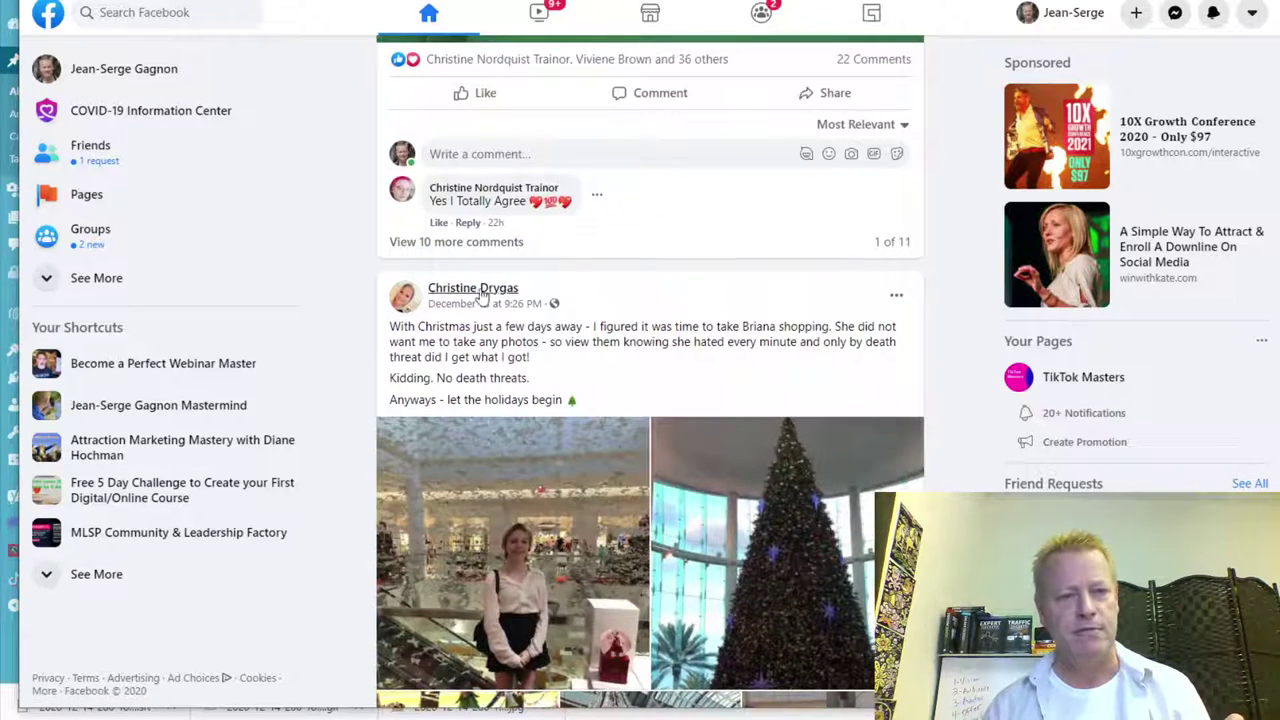
{"action": "scroll", "coordinate": [765, 401], "scroll_direction": "down", "scroll_amount": 3}
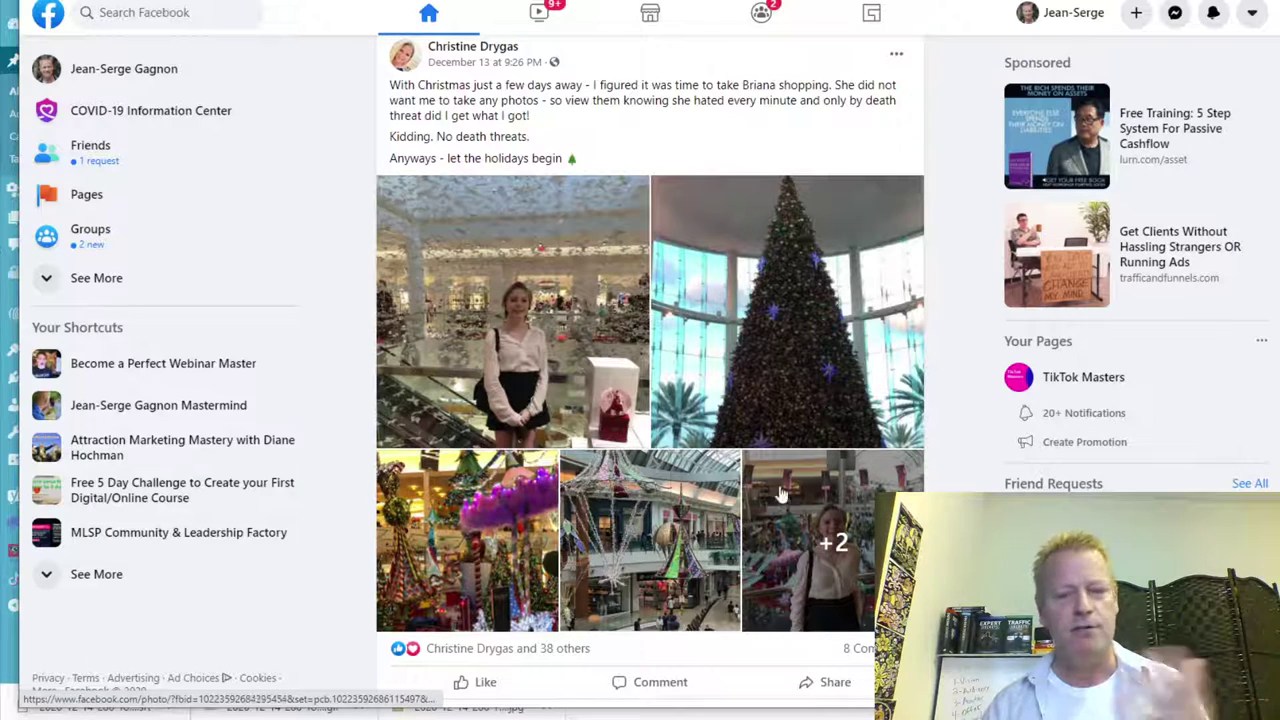
{"action": "scroll", "coordinate": [660, 555], "scroll_direction": "down", "scroll_amount": 15}
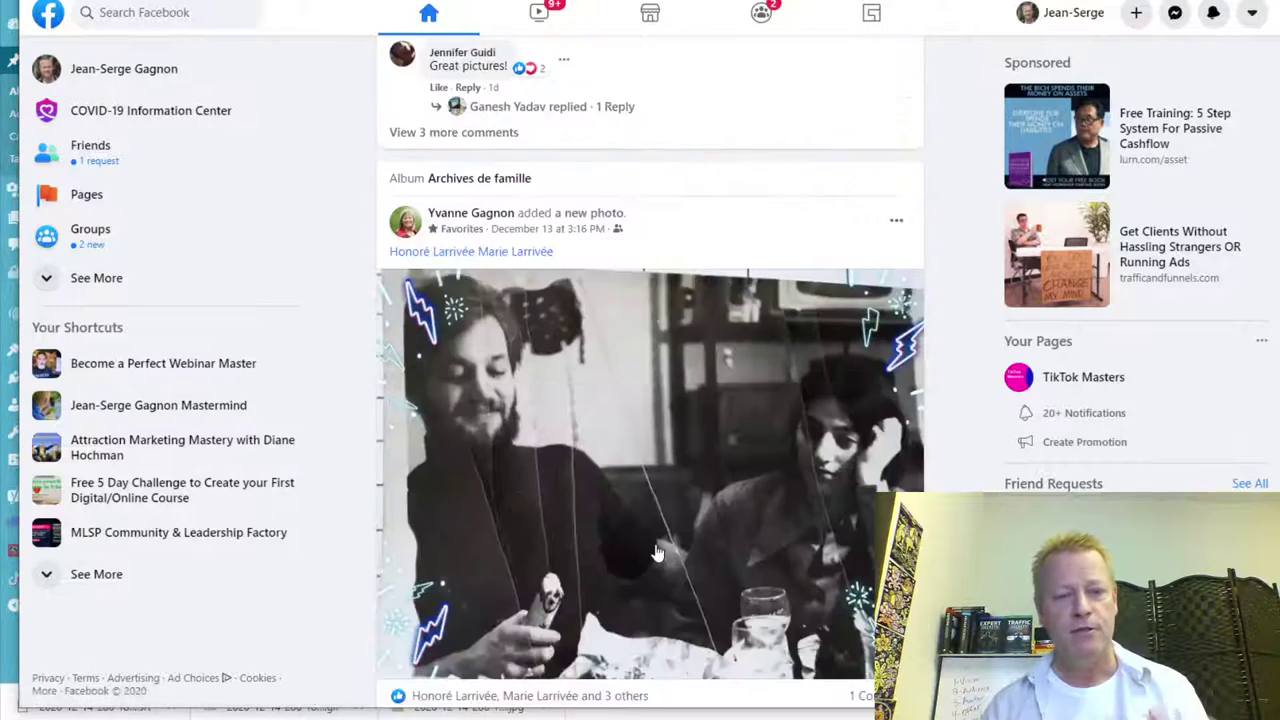
{"action": "scroll", "coordinate": [652, 550], "scroll_direction": "down", "scroll_amount": 10}
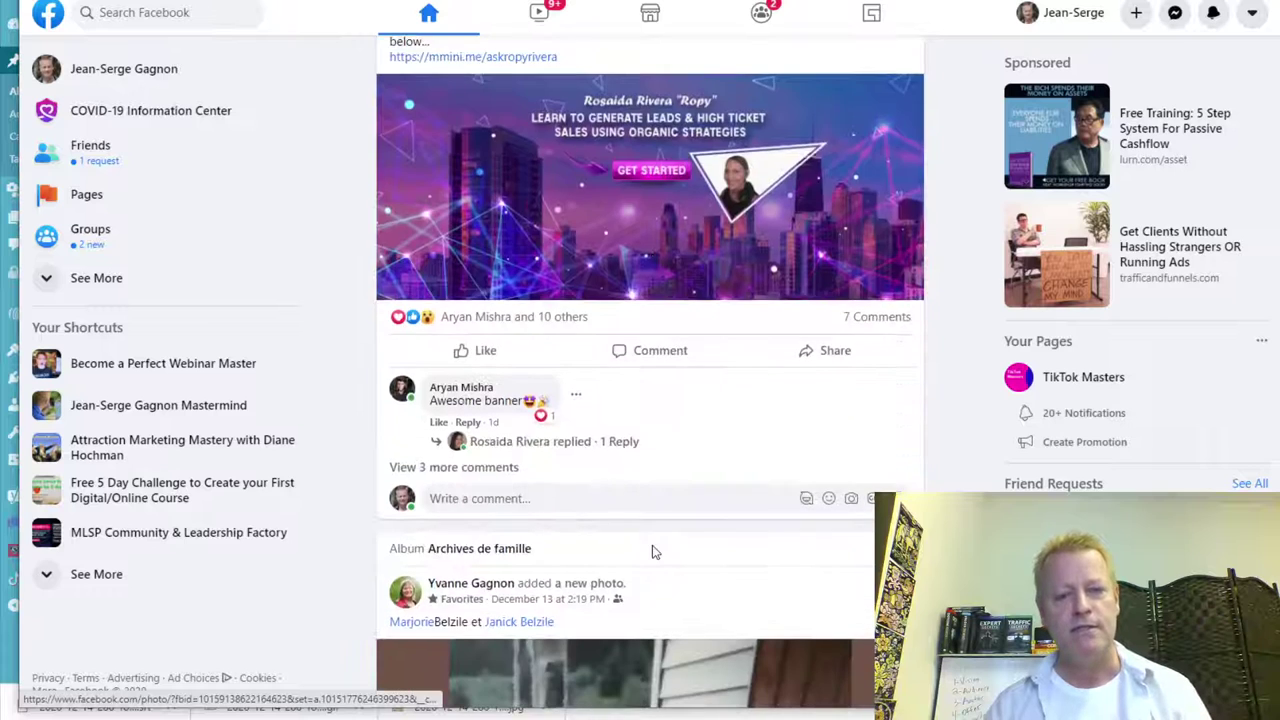
{"action": "scroll", "coordinate": [652, 550], "scroll_direction": "up", "scroll_amount": 3}
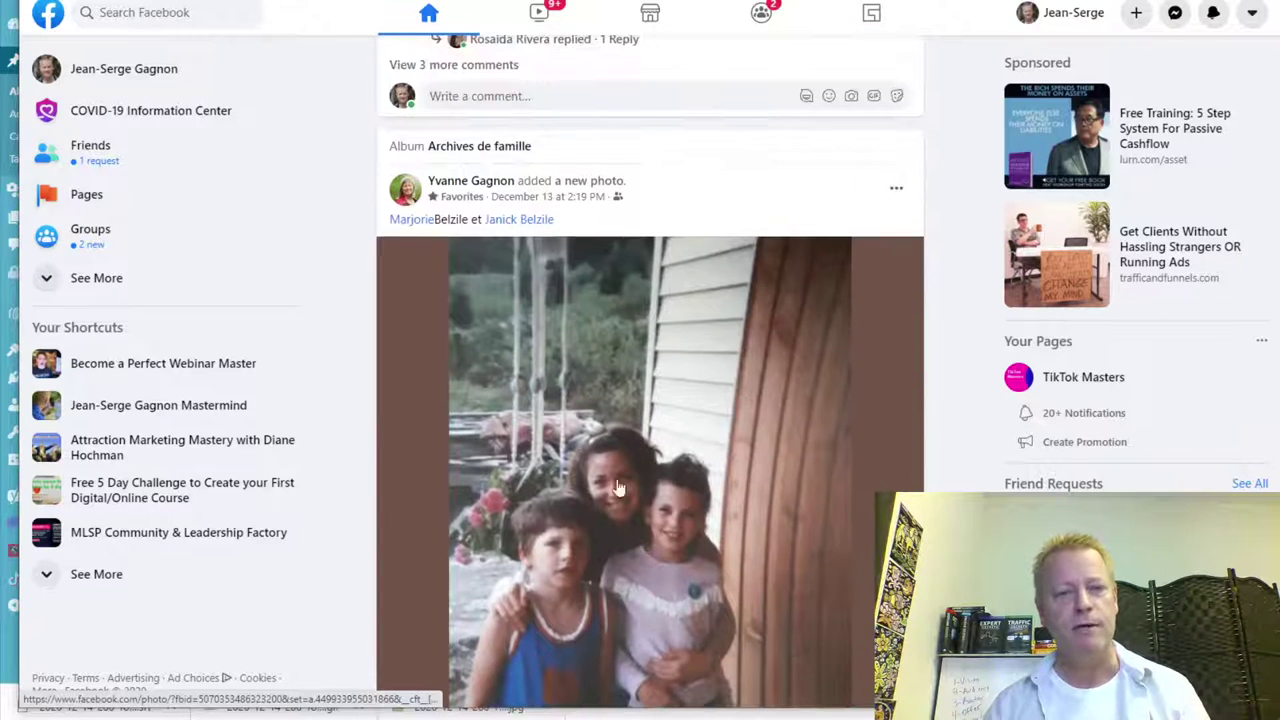
{"action": "scroll", "coordinate": [655, 475], "scroll_direction": "down", "scroll_amount": 3}
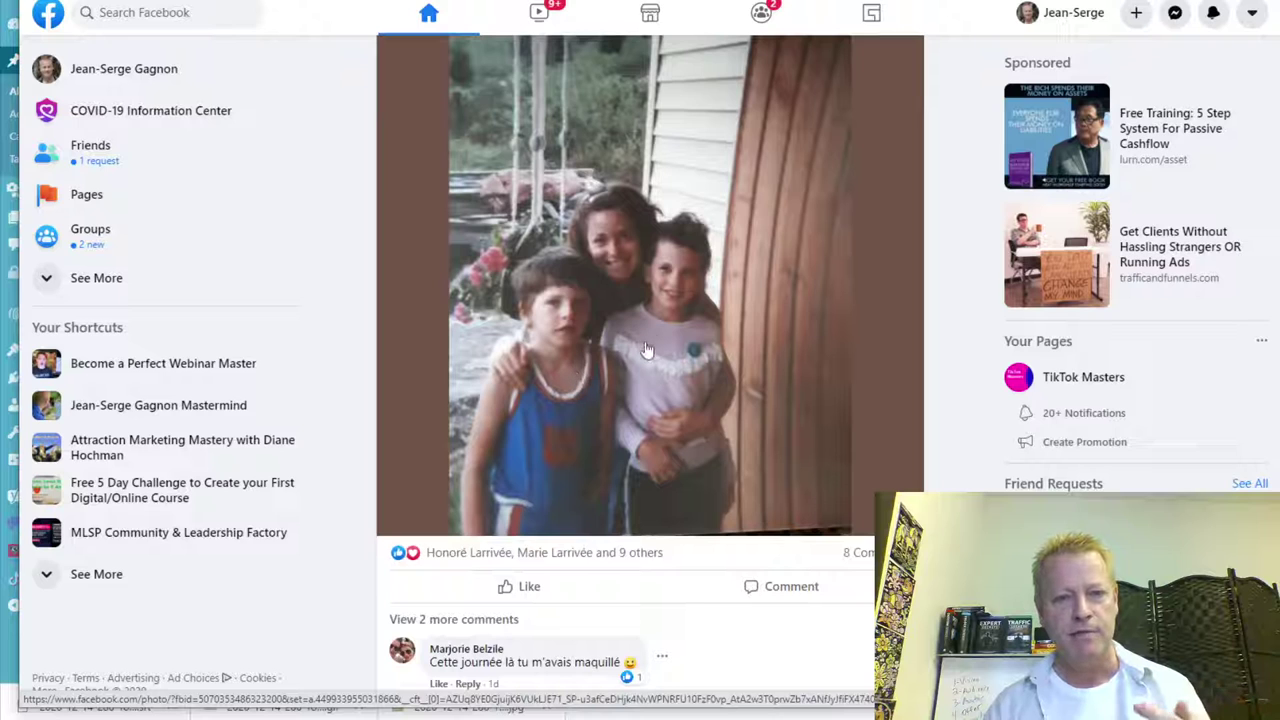
{"action": "scroll", "coordinate": [627, 465], "scroll_direction": "up", "scroll_amount": 2}
{"action": "scroll", "coordinate": [627, 470], "scroll_direction": "up", "scroll_amount": 1}
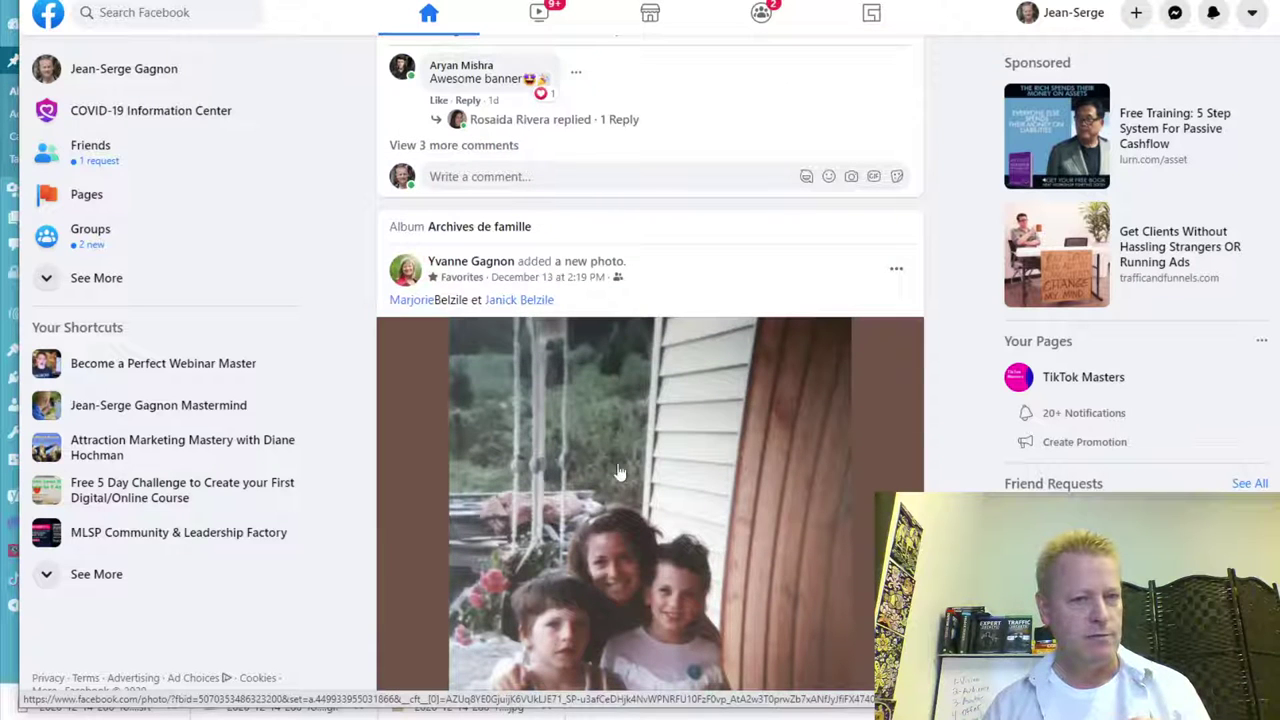
{"action": "scroll", "coordinate": [530, 370], "scroll_direction": "down", "scroll_amount": 3}
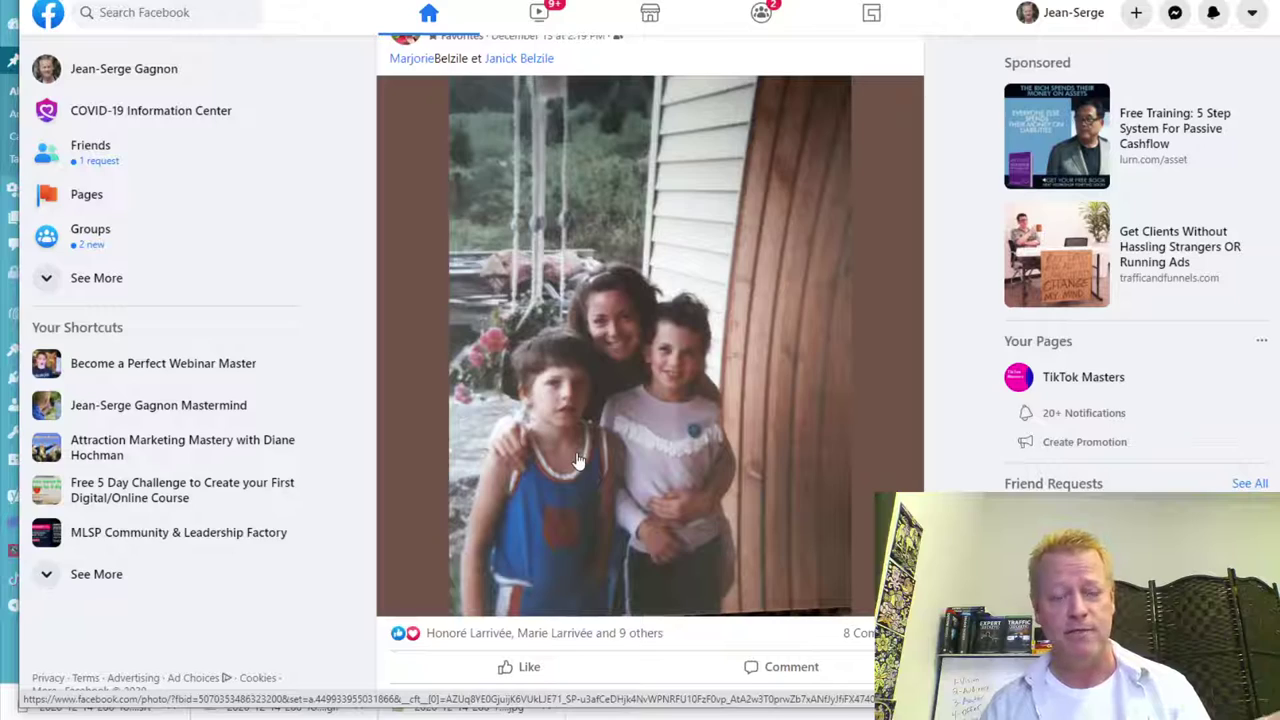
{"action": "scroll", "coordinate": [576, 459], "scroll_direction": "down", "scroll_amount": 10}
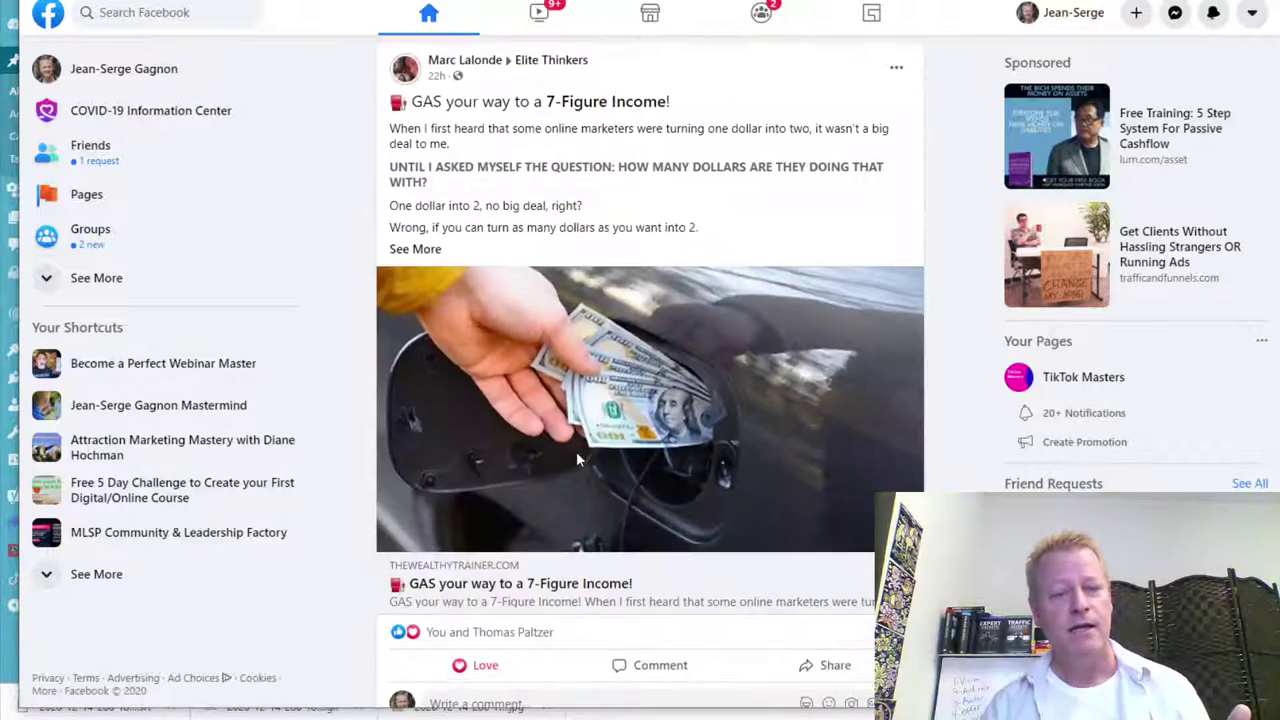
{"action": "scroll", "coordinate": [578, 460], "scroll_direction": "down", "scroll_amount": 5}
{"action": "scroll", "coordinate": [590, 470], "scroll_direction": "up", "scroll_amount": 3}
{"action": "scroll", "coordinate": [627, 500], "scroll_direction": "down", "scroll_amount": 3}
{"action": "scroll", "coordinate": [627, 500], "scroll_direction": "down", "scroll_amount": 10}
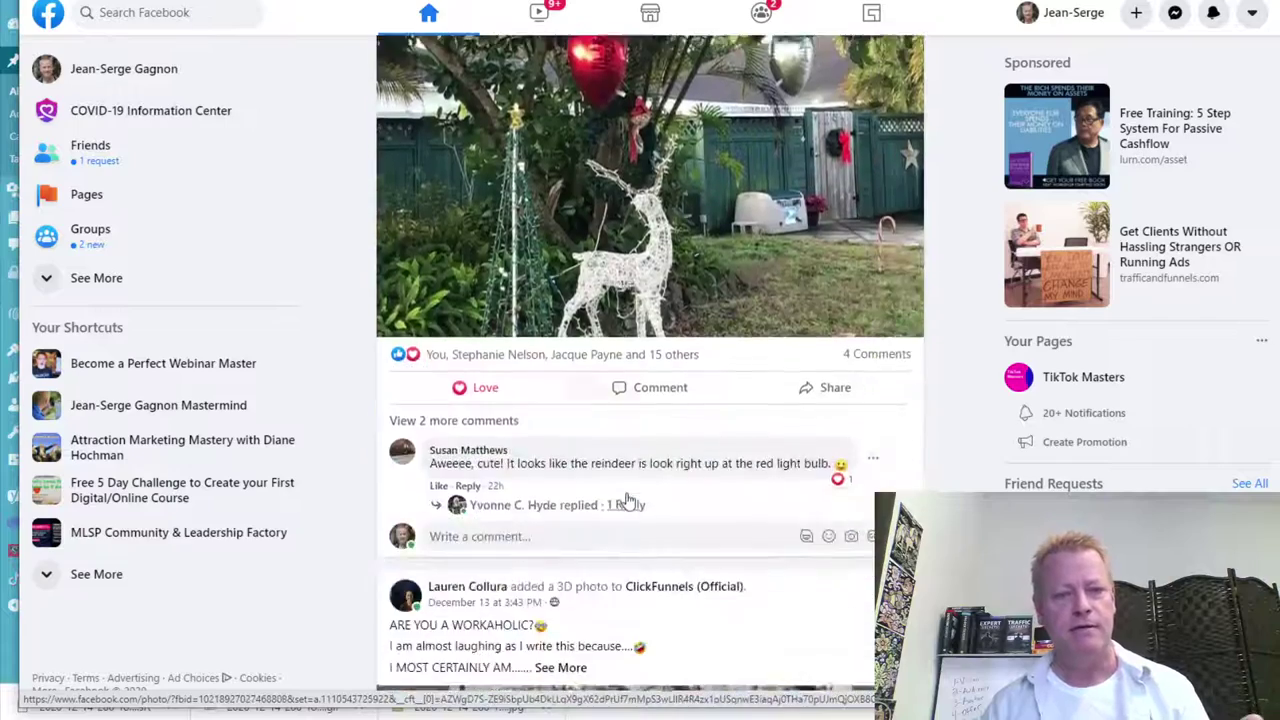
{"action": "scroll", "coordinate": [627, 500], "scroll_direction": "up", "scroll_amount": 2}
{"action": "scroll", "coordinate": [627, 500], "scroll_direction": "up", "scroll_amount": 1}
{"action": "scroll", "coordinate": [627, 500], "scroll_direction": "down", "scroll_amount": 12}
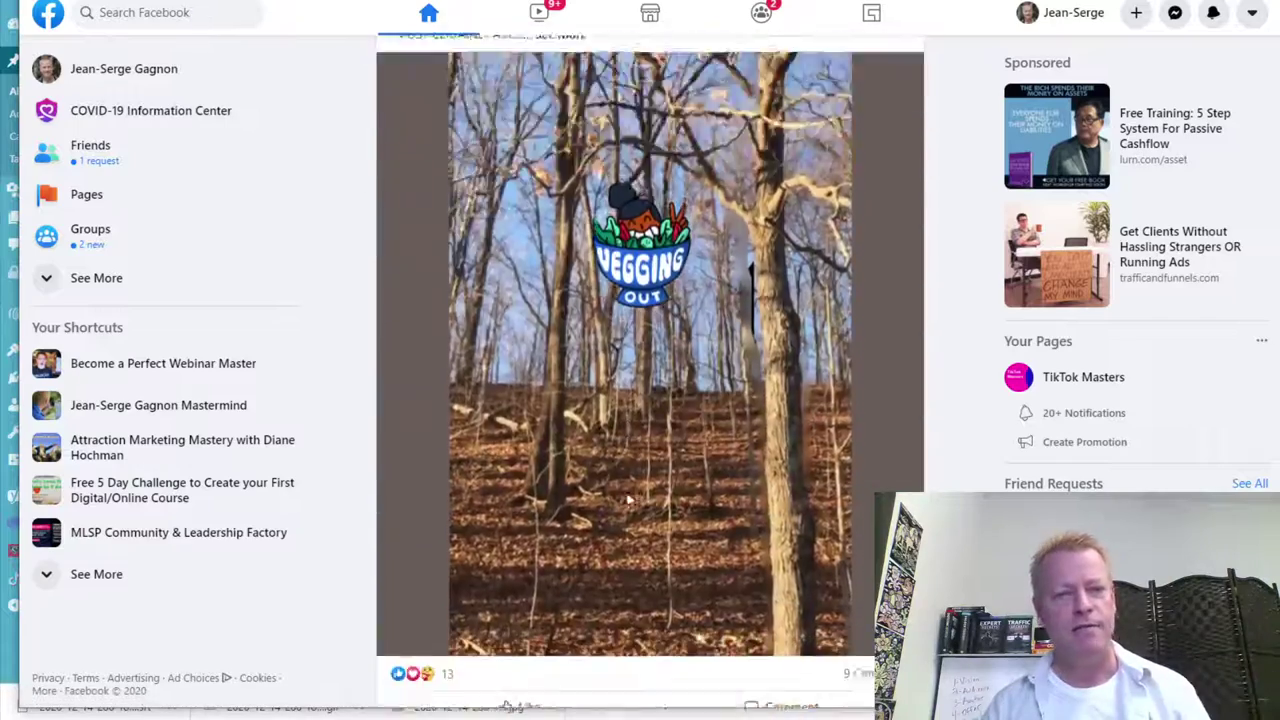
{"action": "scroll", "coordinate": [627, 498], "scroll_direction": "down", "scroll_amount": 6}
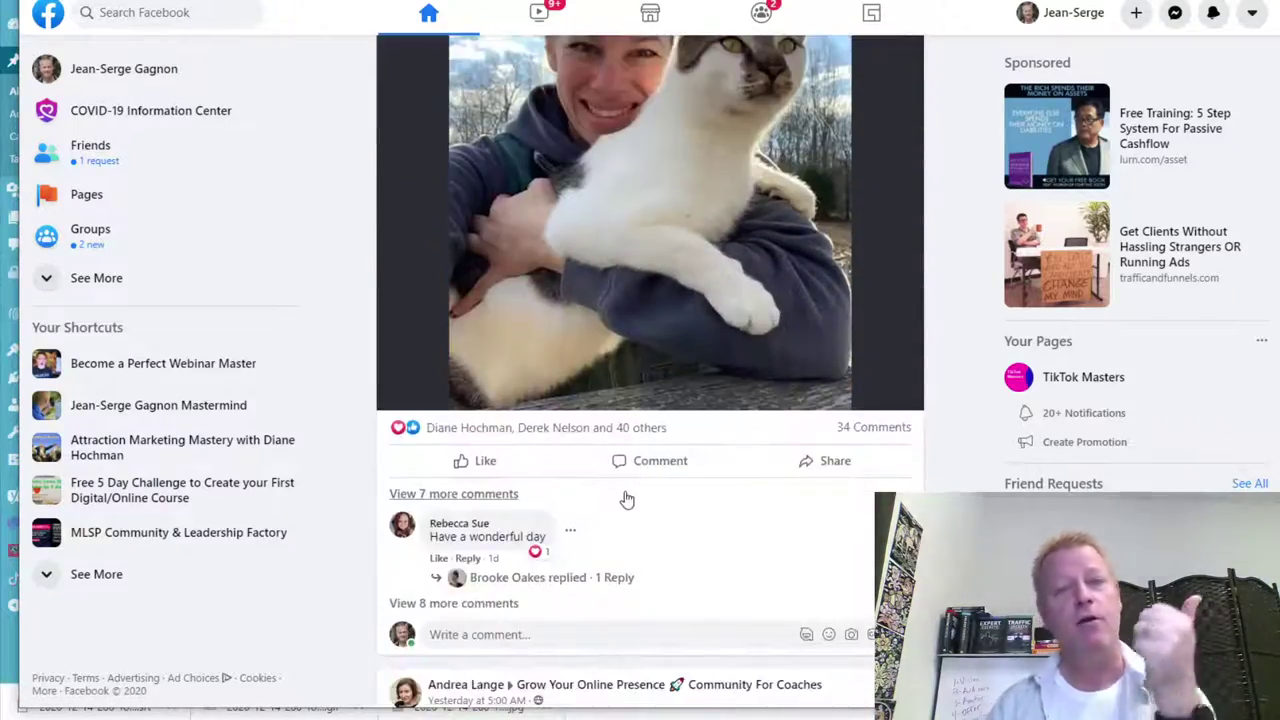
{"action": "scroll", "coordinate": [627, 499], "scroll_direction": "up", "scroll_amount": 8}
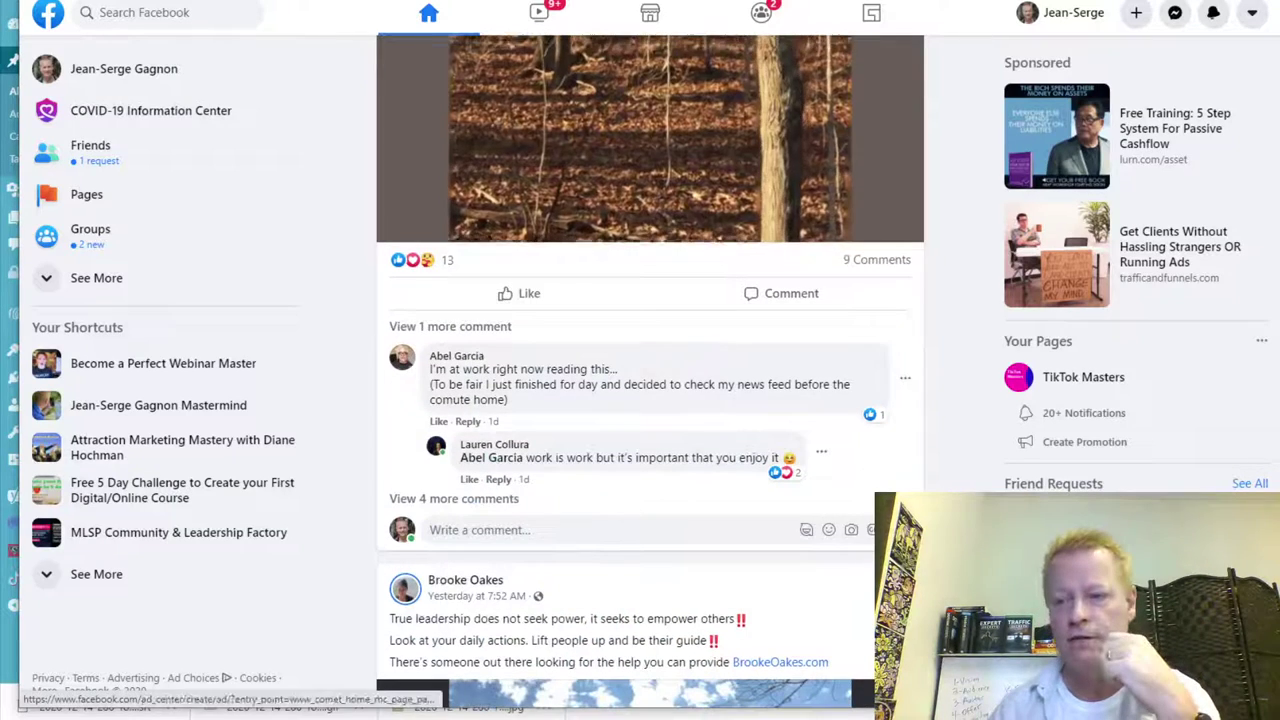
{"action": "scroll", "coordinate": [650, 360], "scroll_direction": "up", "scroll_amount": 15}
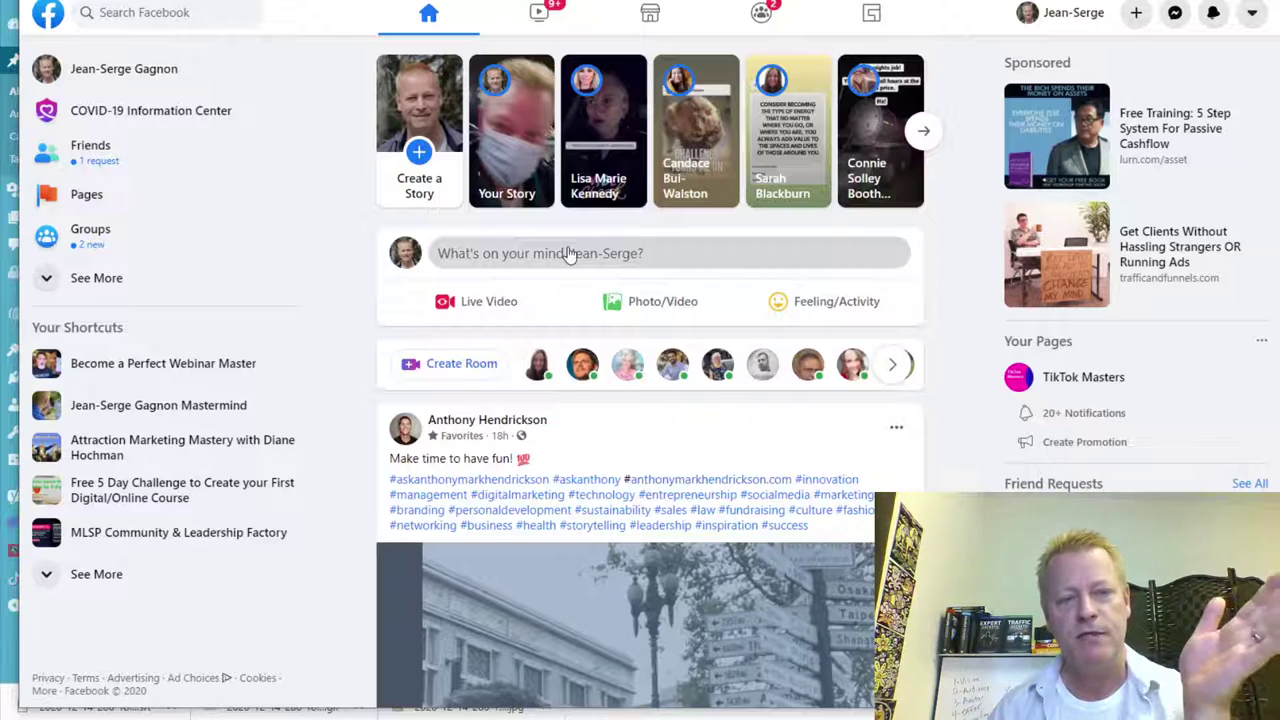
Step: Write 'I'm doing my episode #287 right now!' in a new post, correcting 'rgiht' to 'right'
{"action": "left_click", "coordinate": [567, 254]}
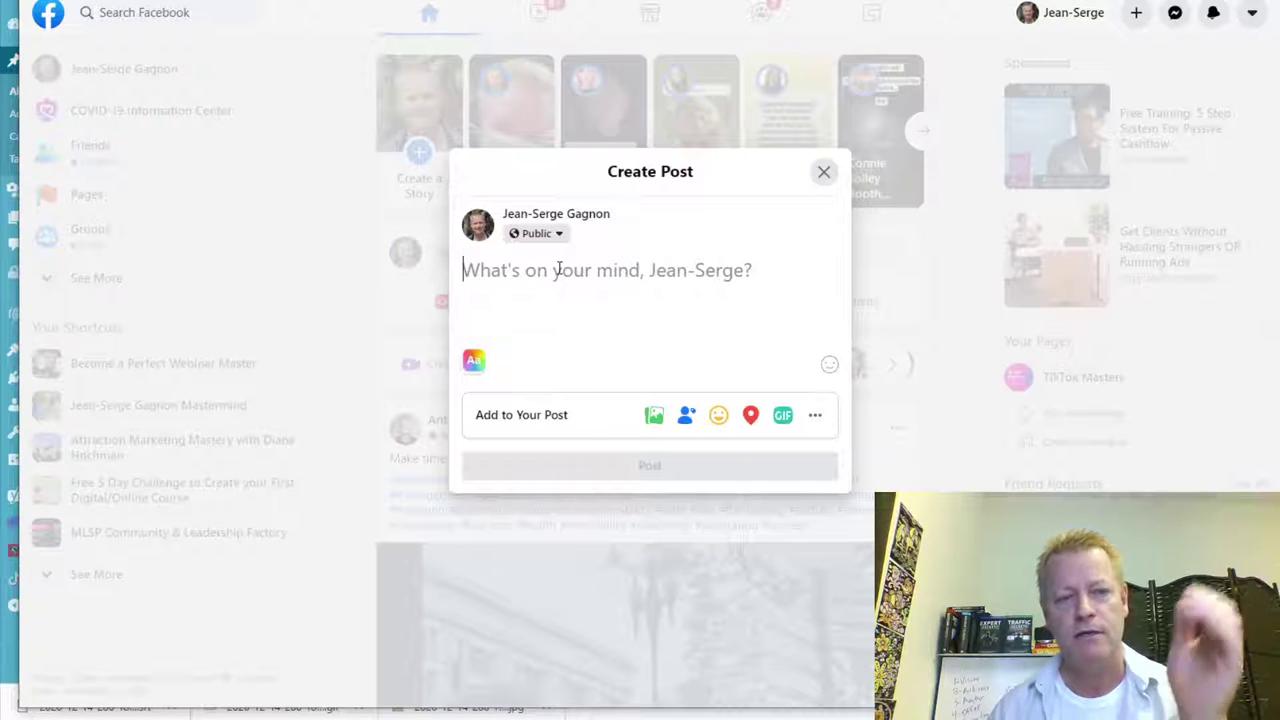
{"action": "type", "text": "I'm "}
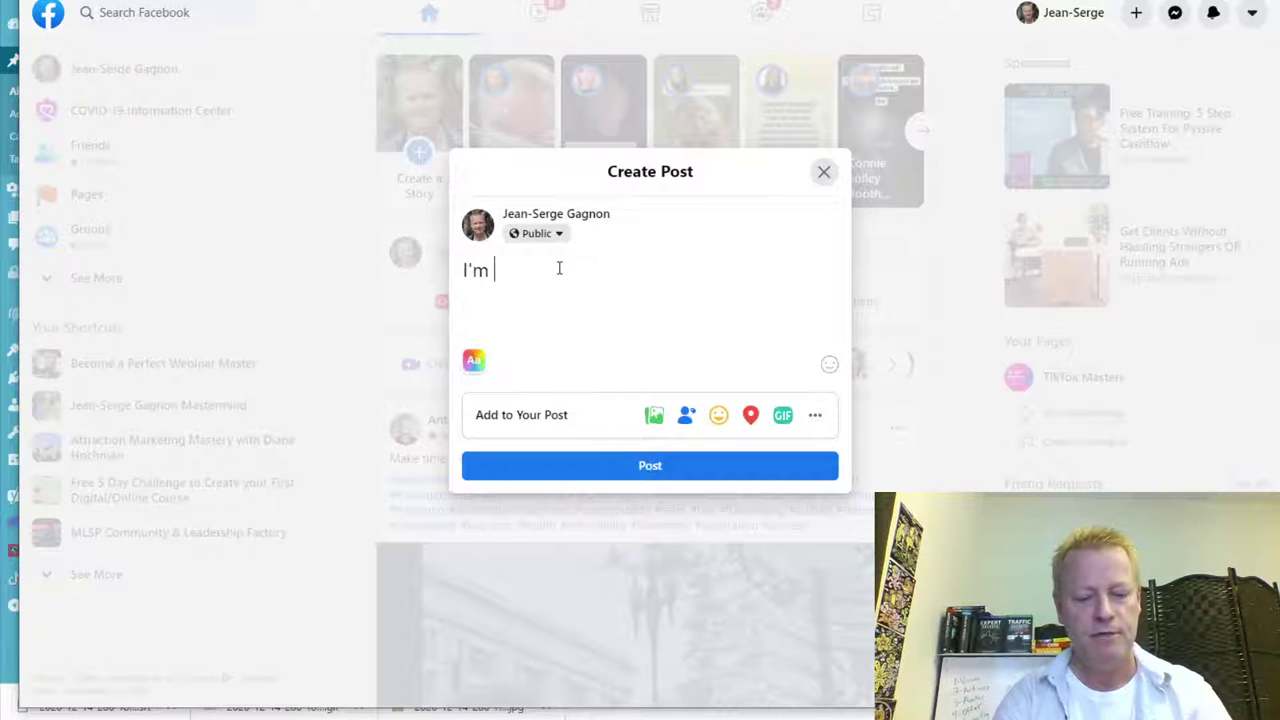
{"action": "type", "text": "doing my episode #287"}
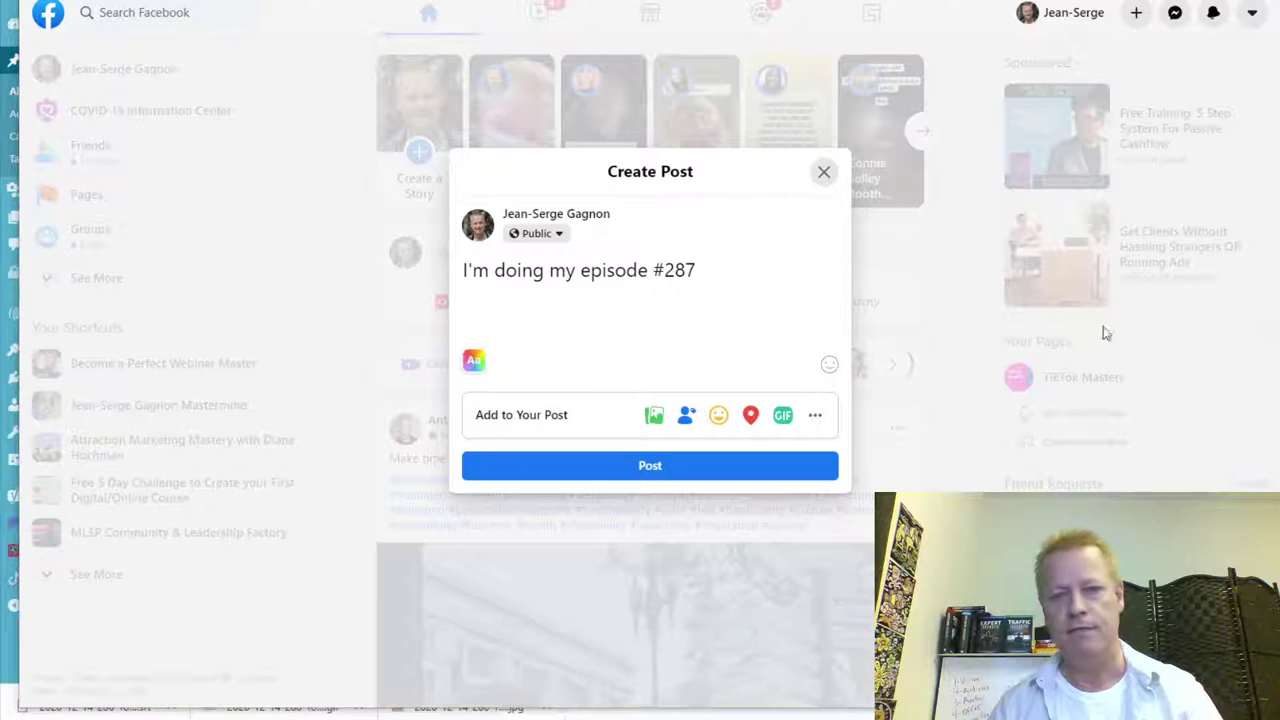
{"action": "type", "text": "giht now!"}
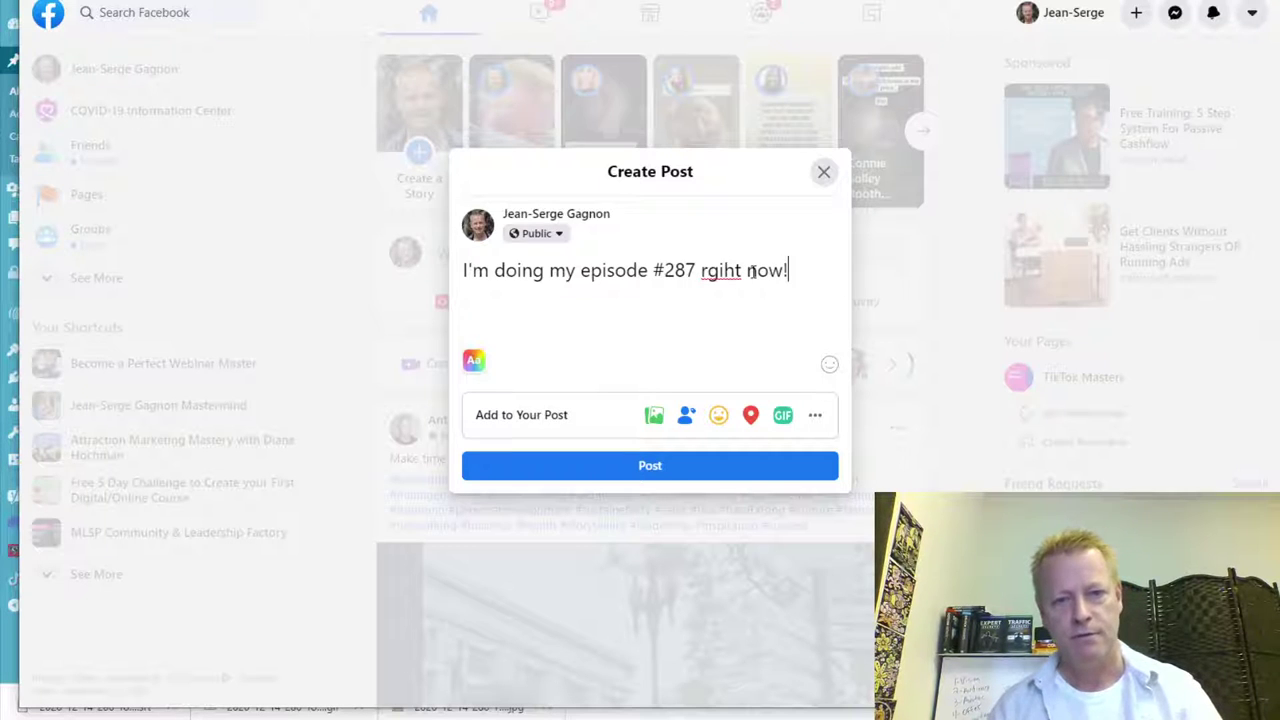
{"action": "double_click", "coordinate": [723, 271]}
{"action": "key", "text": "BackSpace"}
{"action": "type", "text": "right"}
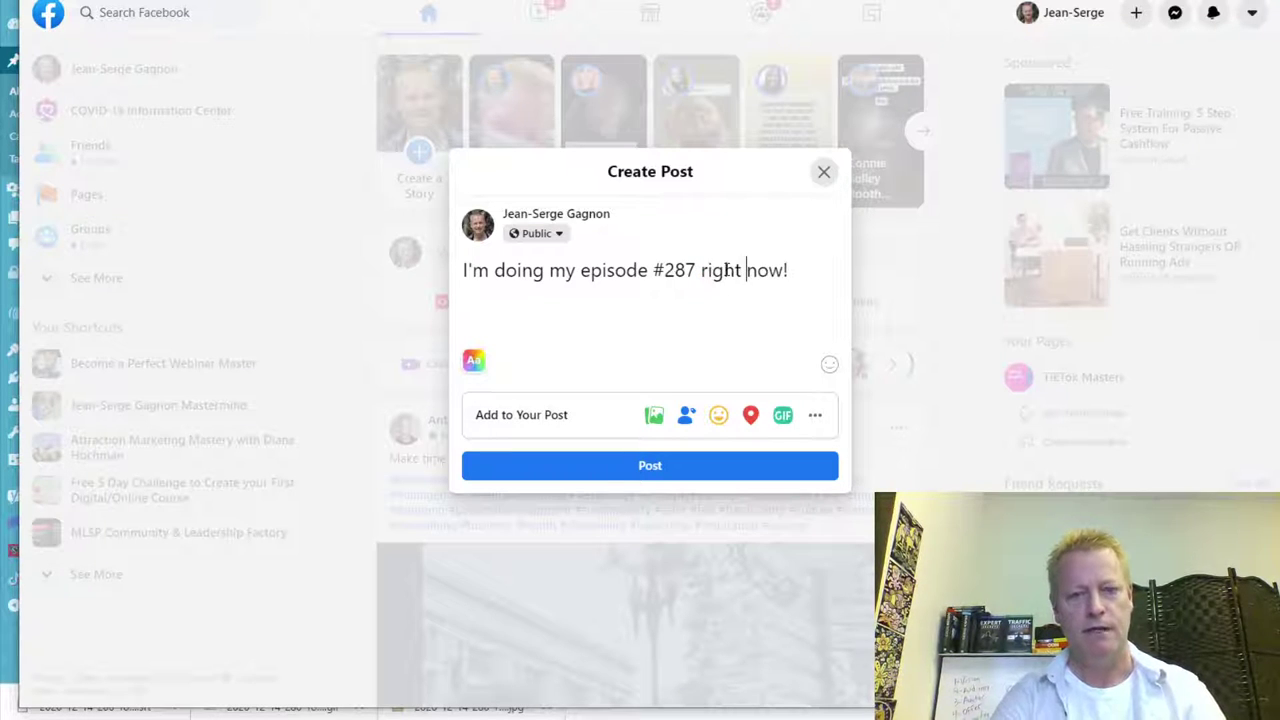
{"action": "left_click", "coordinate": [802, 276]}
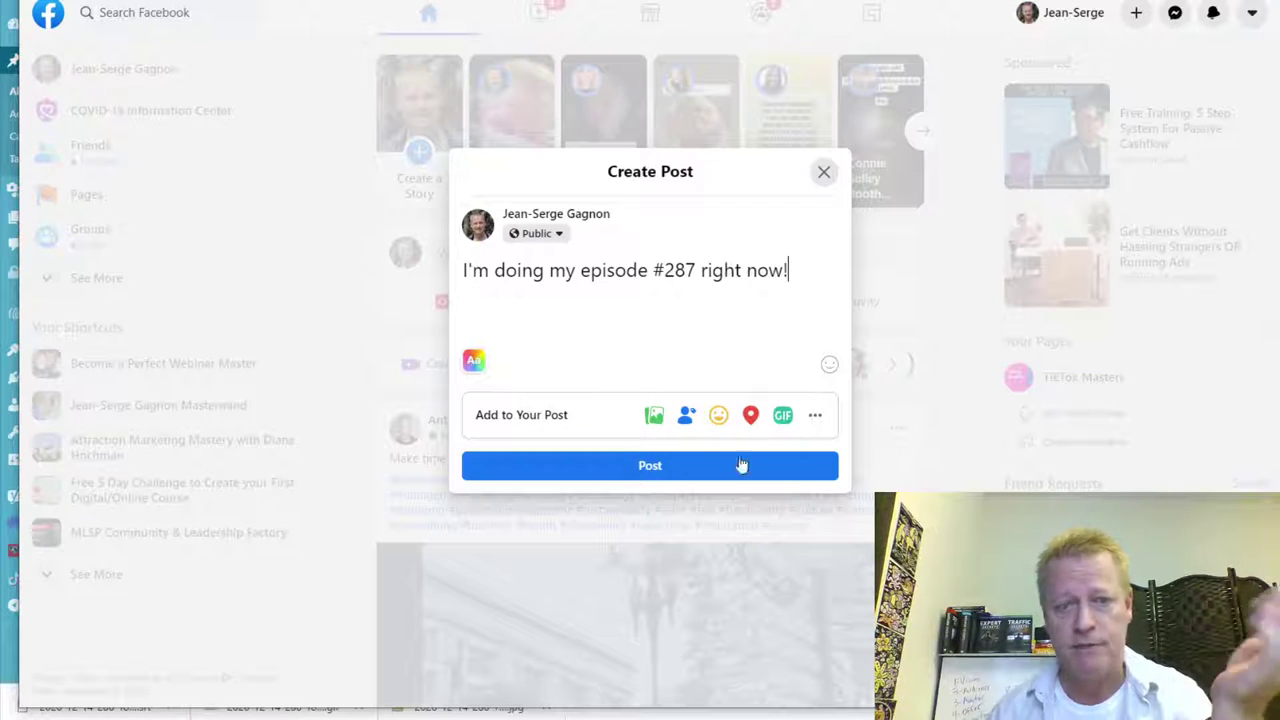
{"action": "left_click", "coordinate": [685, 420]}
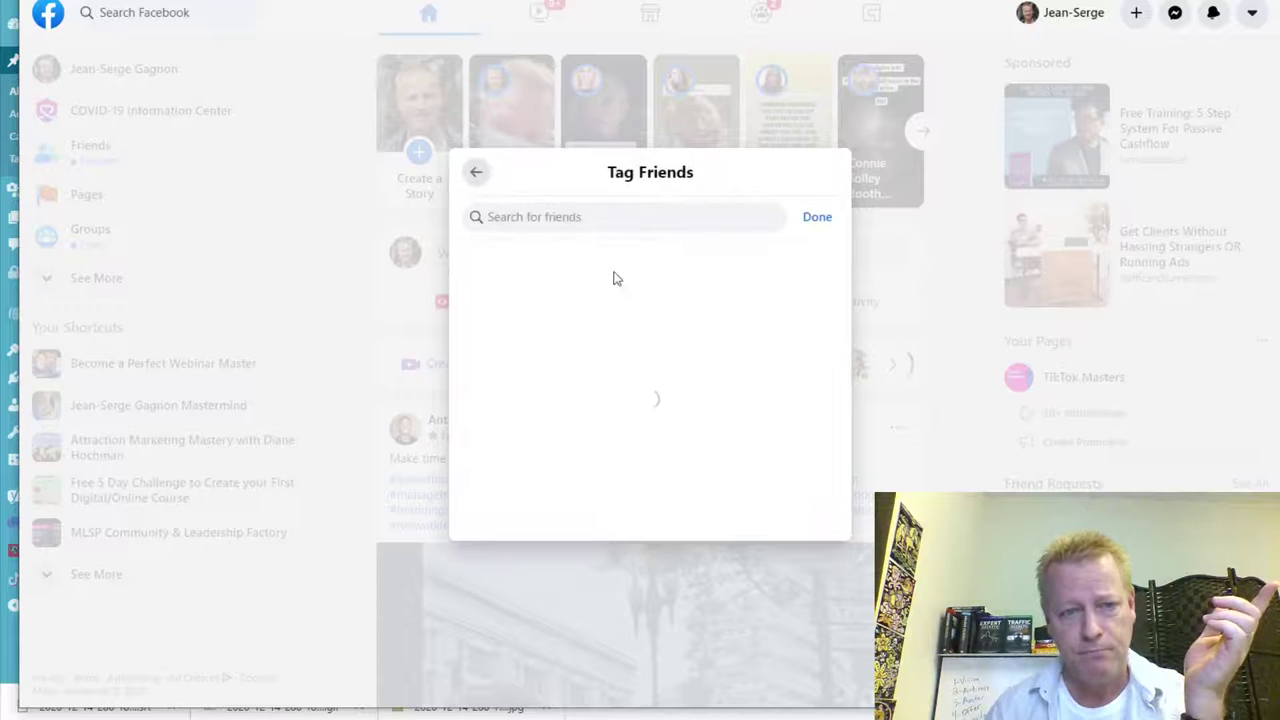
Step: Search 'marc' in Tag Friends, then close the panel without tagging anyone
{"action": "scroll", "coordinate": [620, 377], "scroll_direction": "down", "scroll_amount": 10}
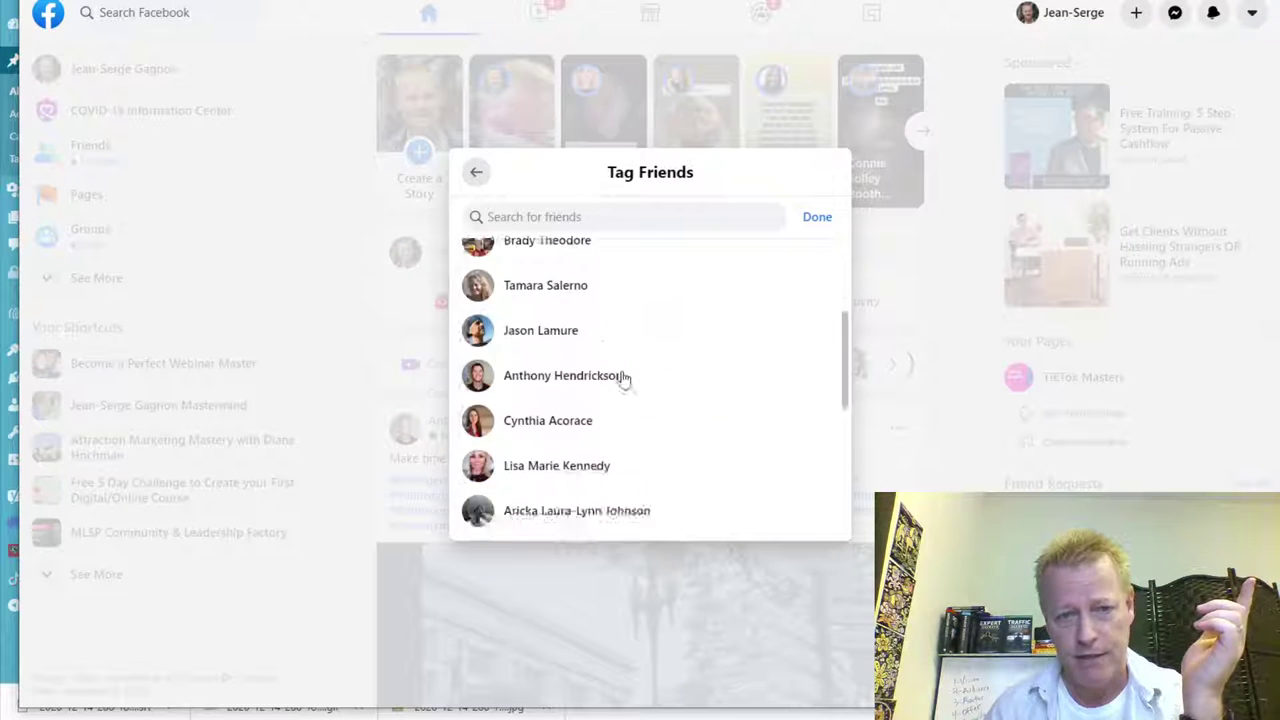
{"action": "scroll", "coordinate": [629, 431], "scroll_direction": "up", "scroll_amount": 10}
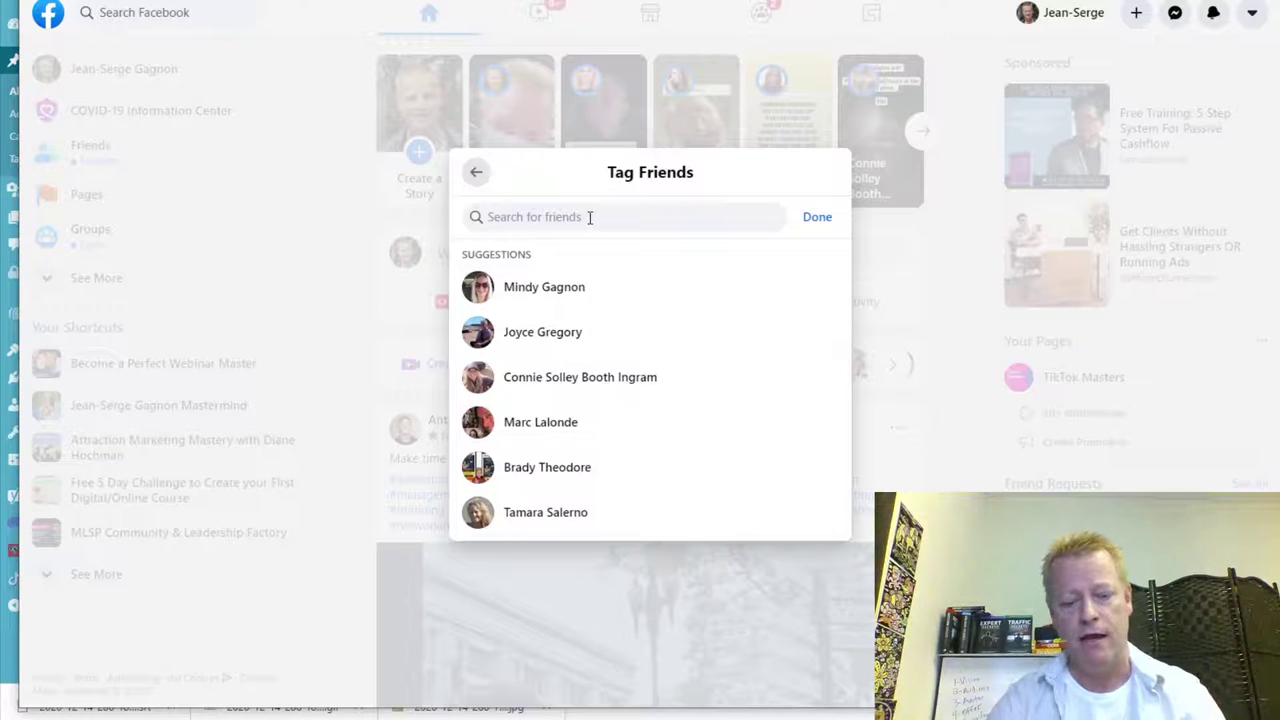
{"action": "type", "text": "marc"}
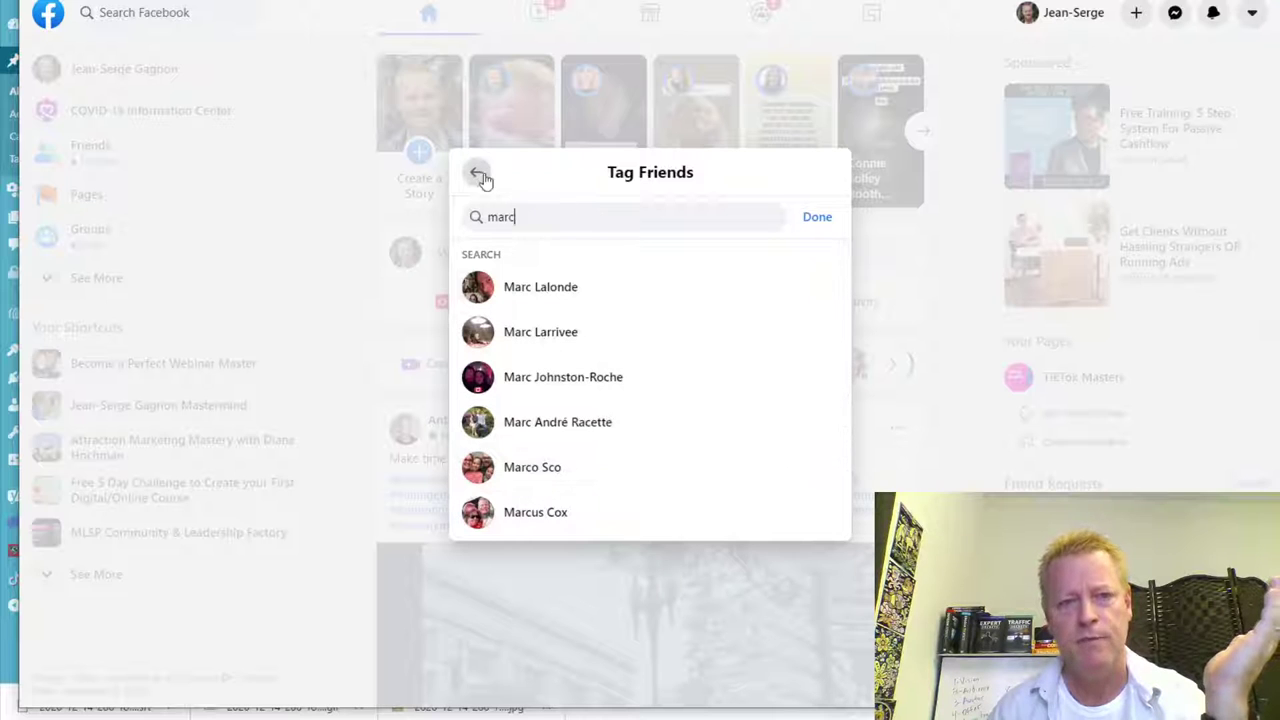
{"action": "key", "text": "Escape"}
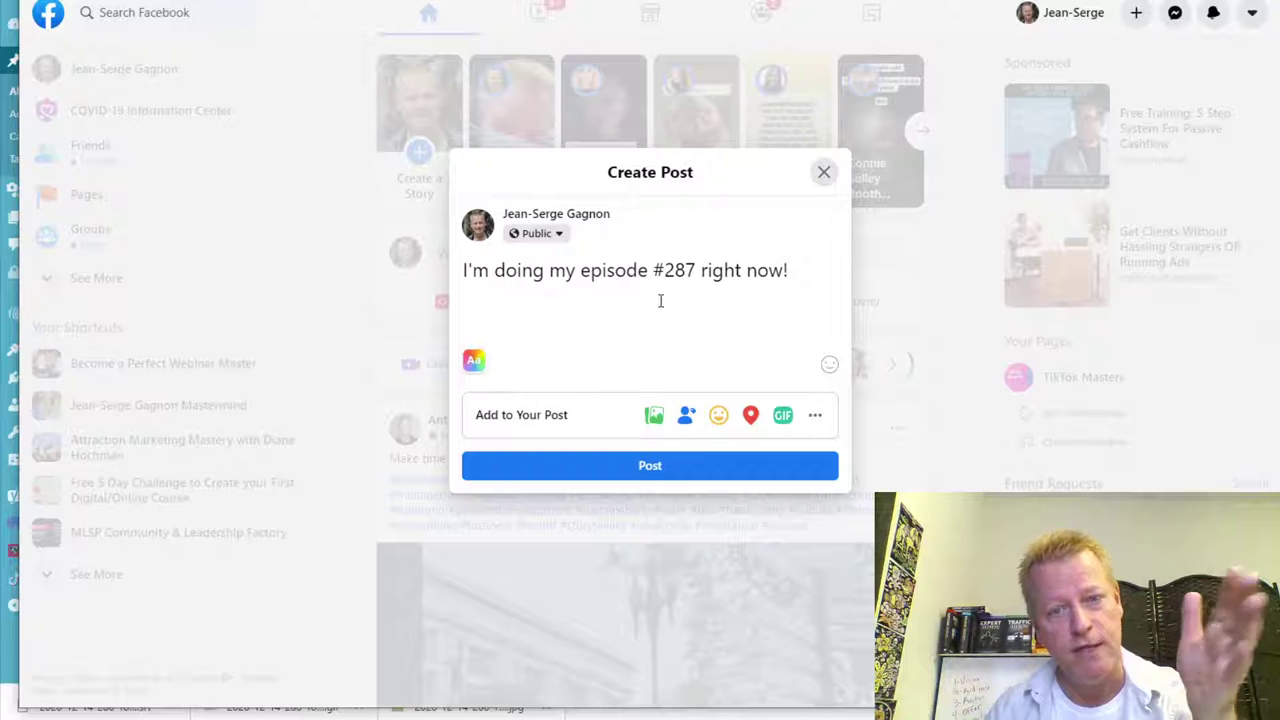
{"action": "left_click", "coordinate": [718, 415]}
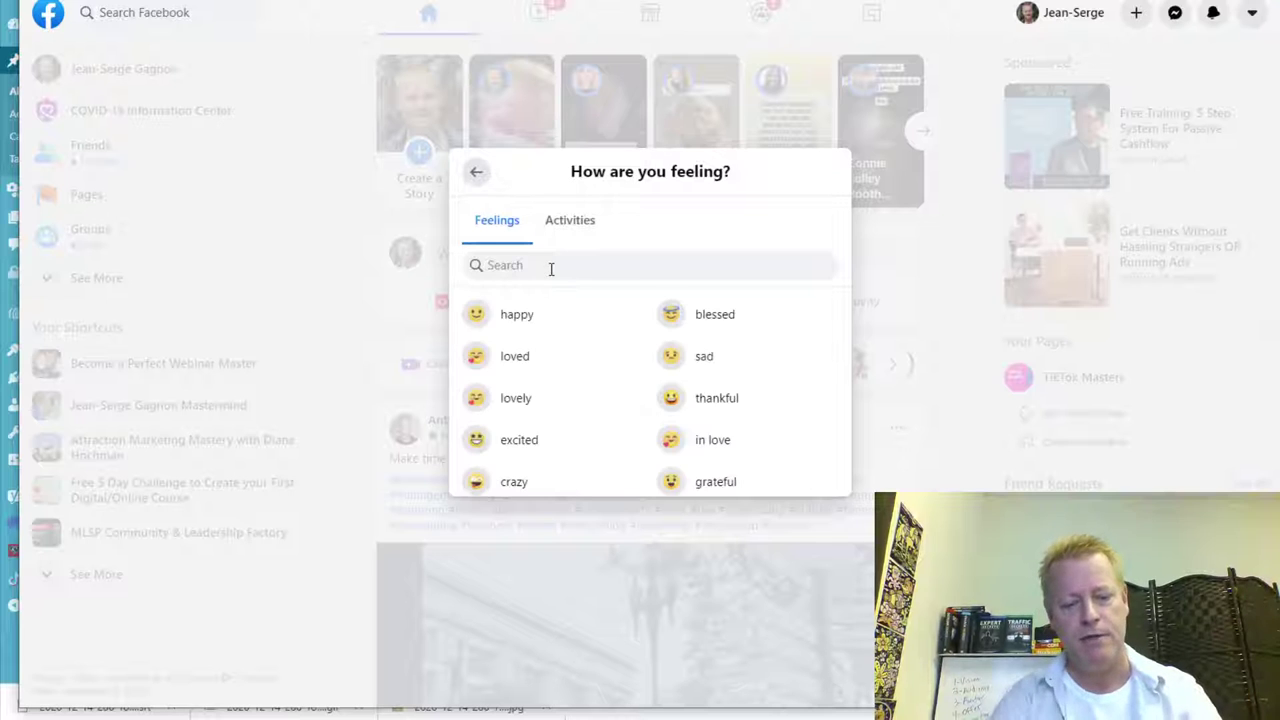
Step: Search 'happy' in the feelings list and add it to the draft
{"action": "type", "text": "happy"}
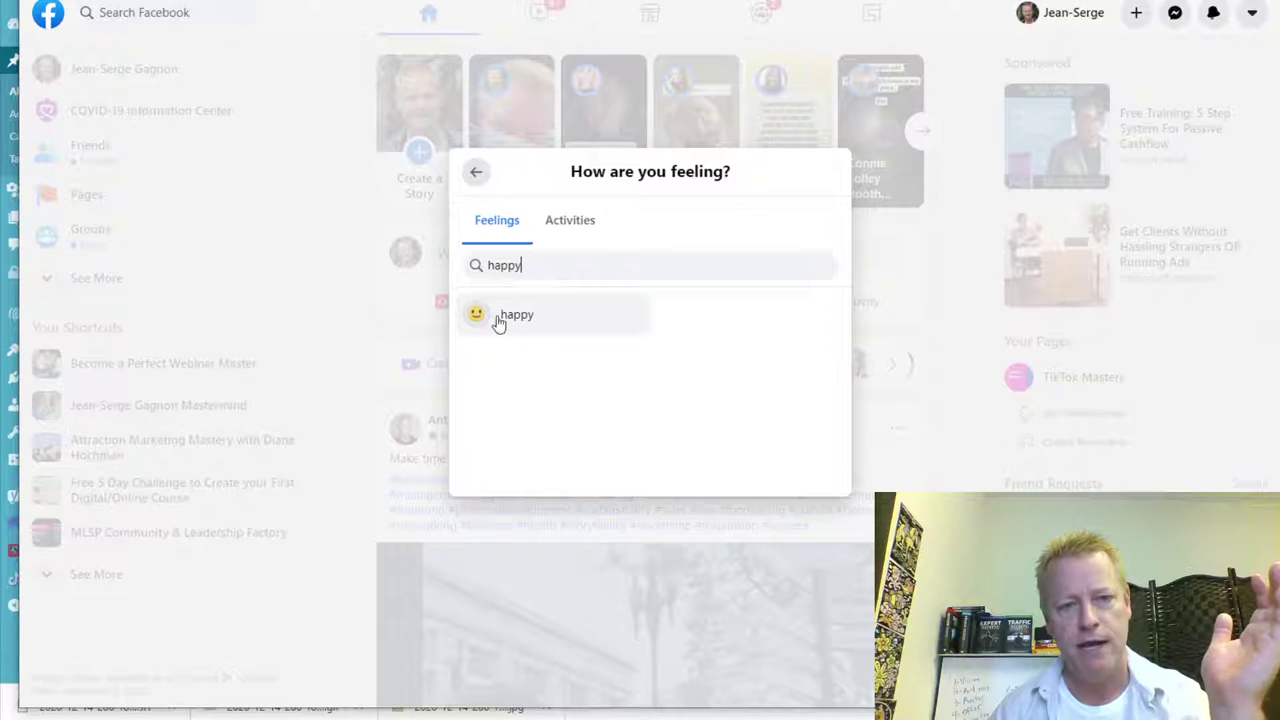
{"action": "left_click", "coordinate": [578, 312]}
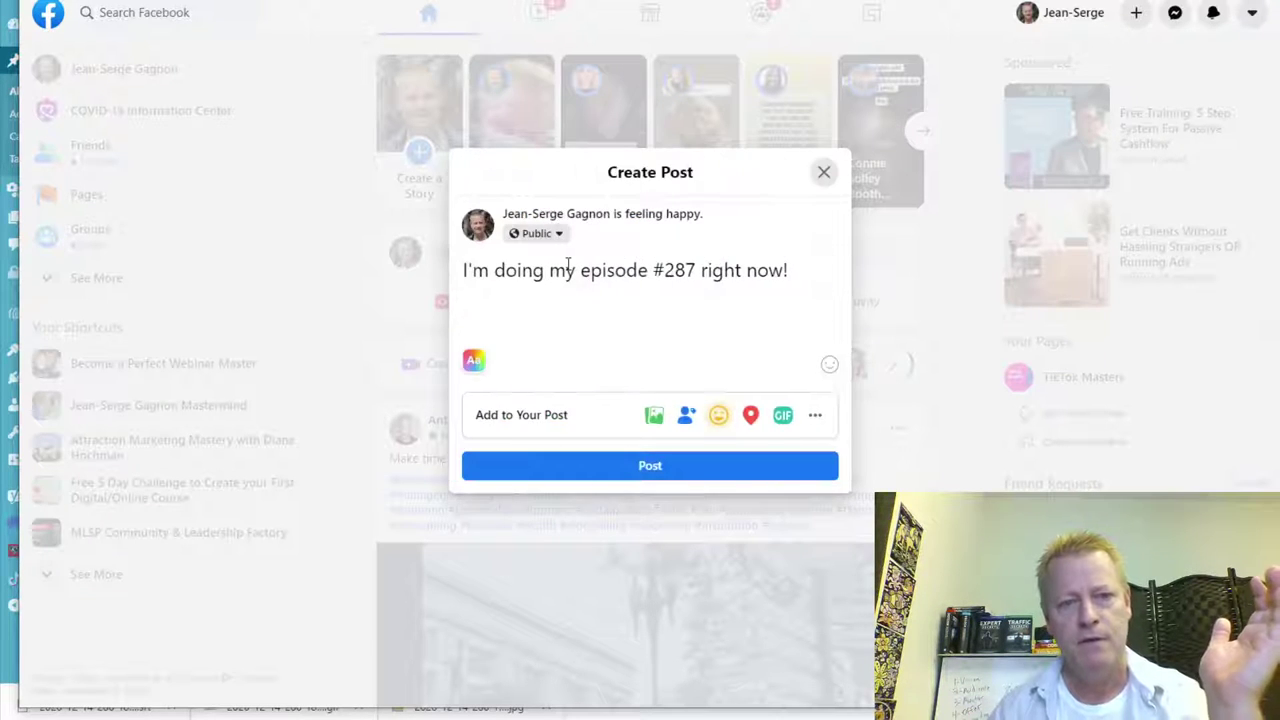
{"action": "left_click_drag", "start_coordinate": [618, 214], "coordinate": [717, 220]}
{"action": "left_click", "coordinate": [718, 221]}
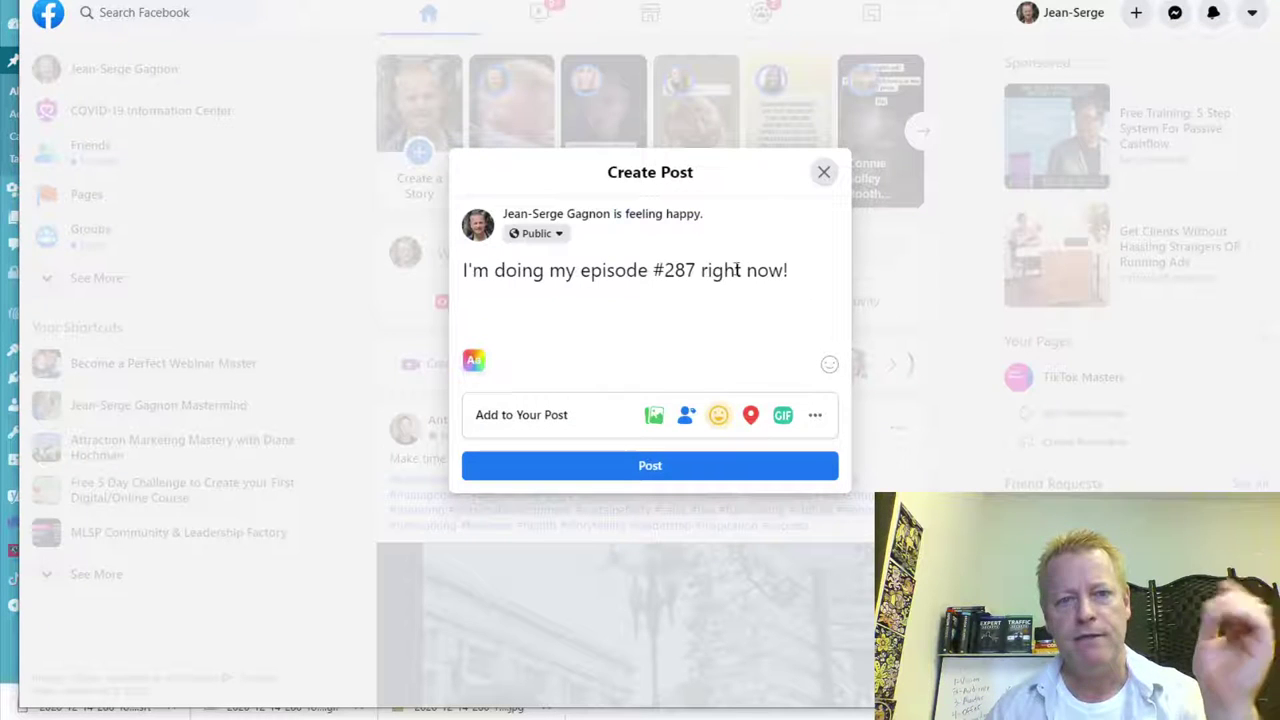
{"action": "left_click", "coordinate": [750, 416]}
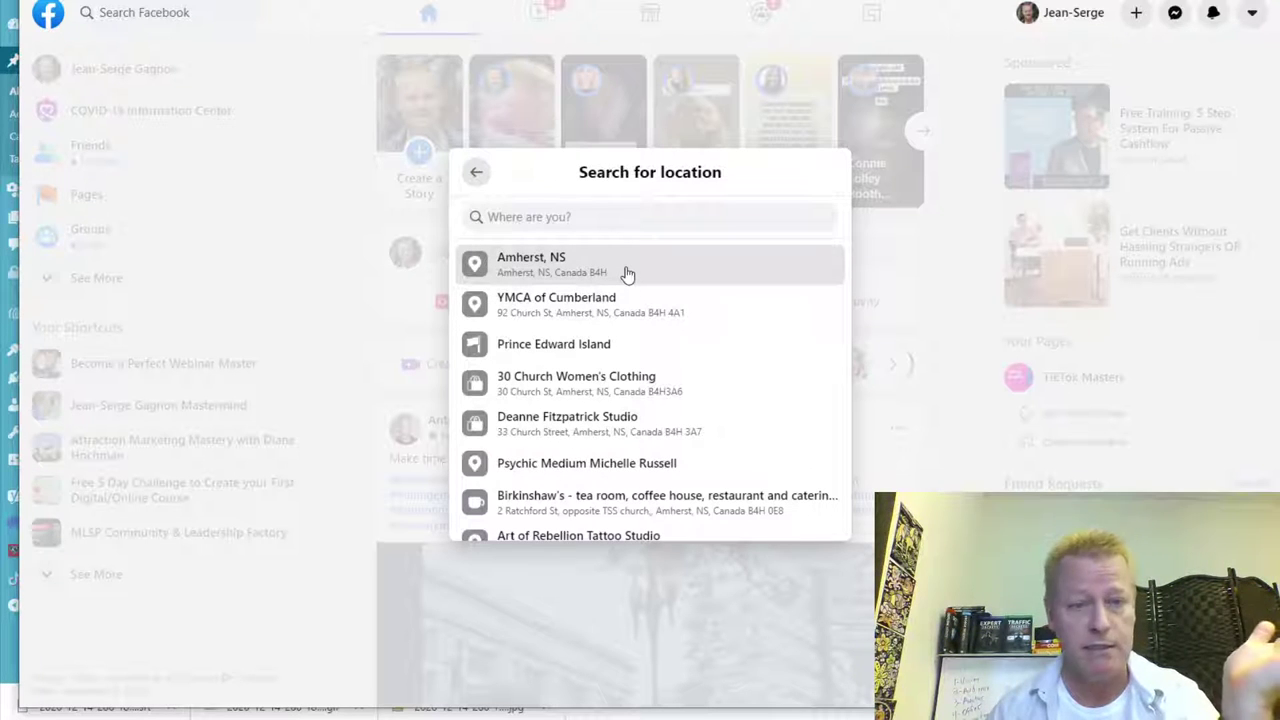
{"action": "scroll", "coordinate": [657, 455], "scroll_direction": "down", "scroll_amount": 6}
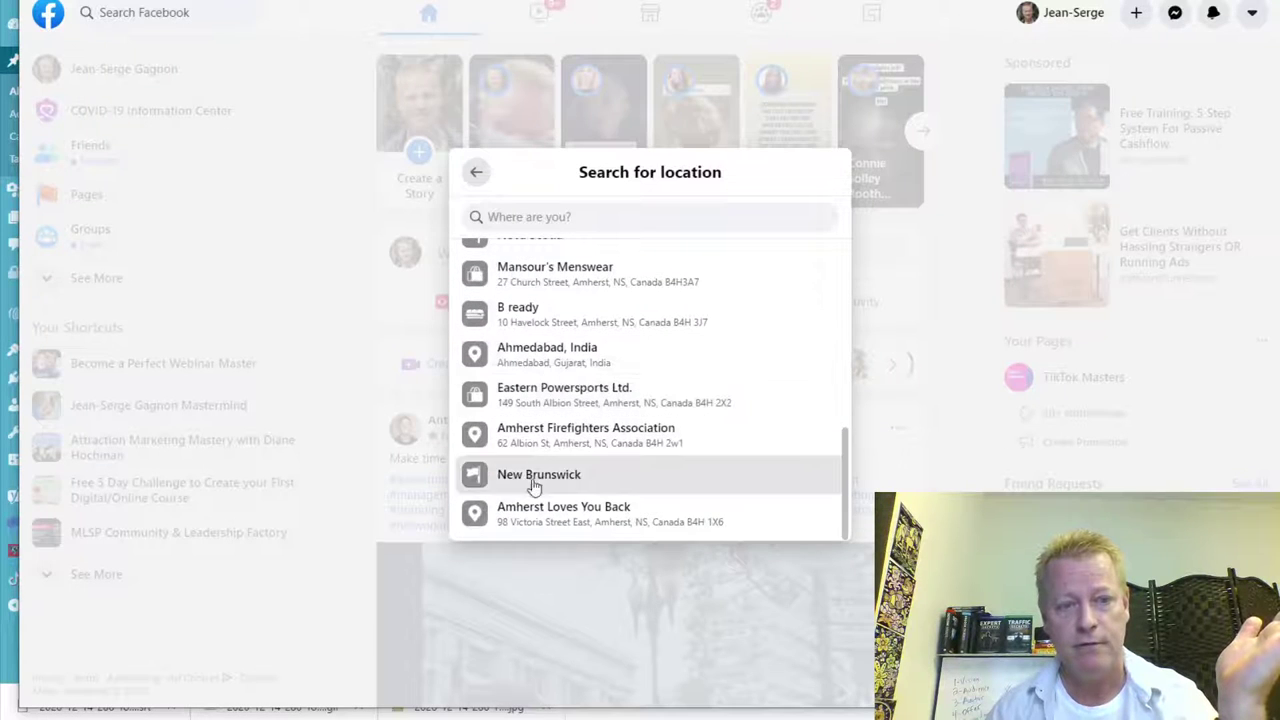
{"action": "scroll", "coordinate": [583, 452], "scroll_direction": "up", "scroll_amount": 3}
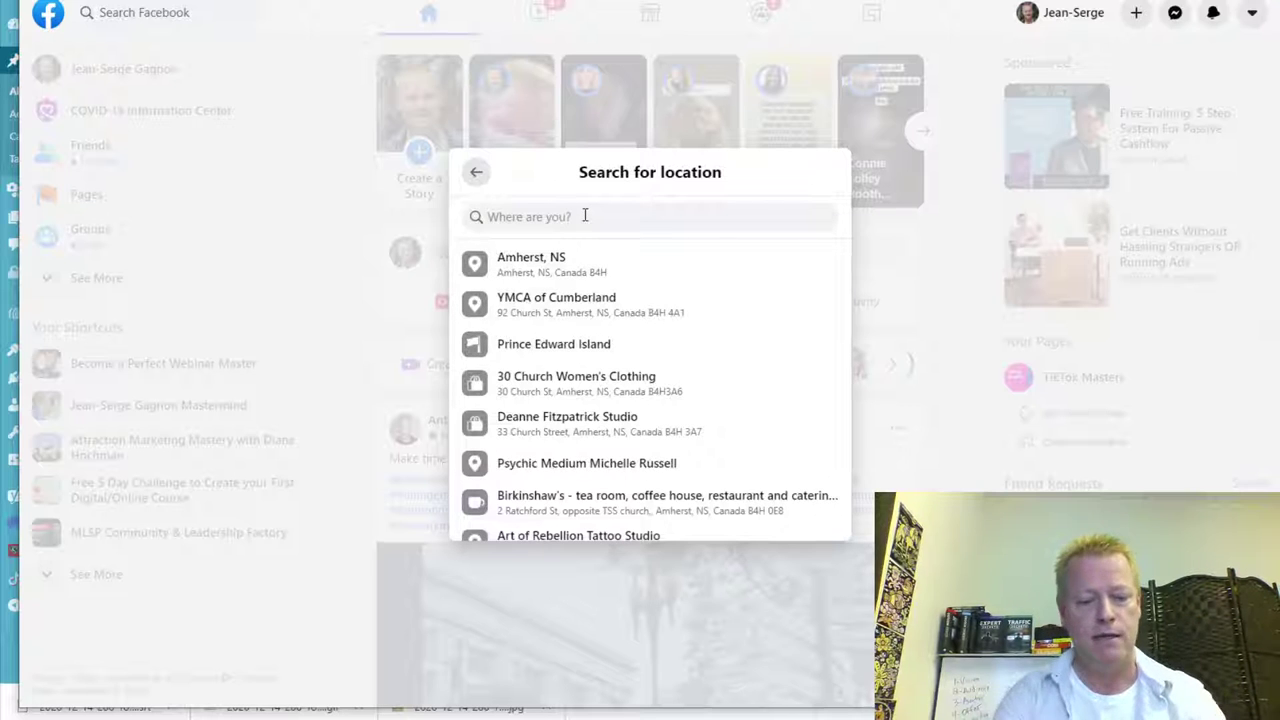
{"action": "type", "text": "l"}
{"action": "key", "text": "BackSpace"}
{"action": "type", "text": "clow"}
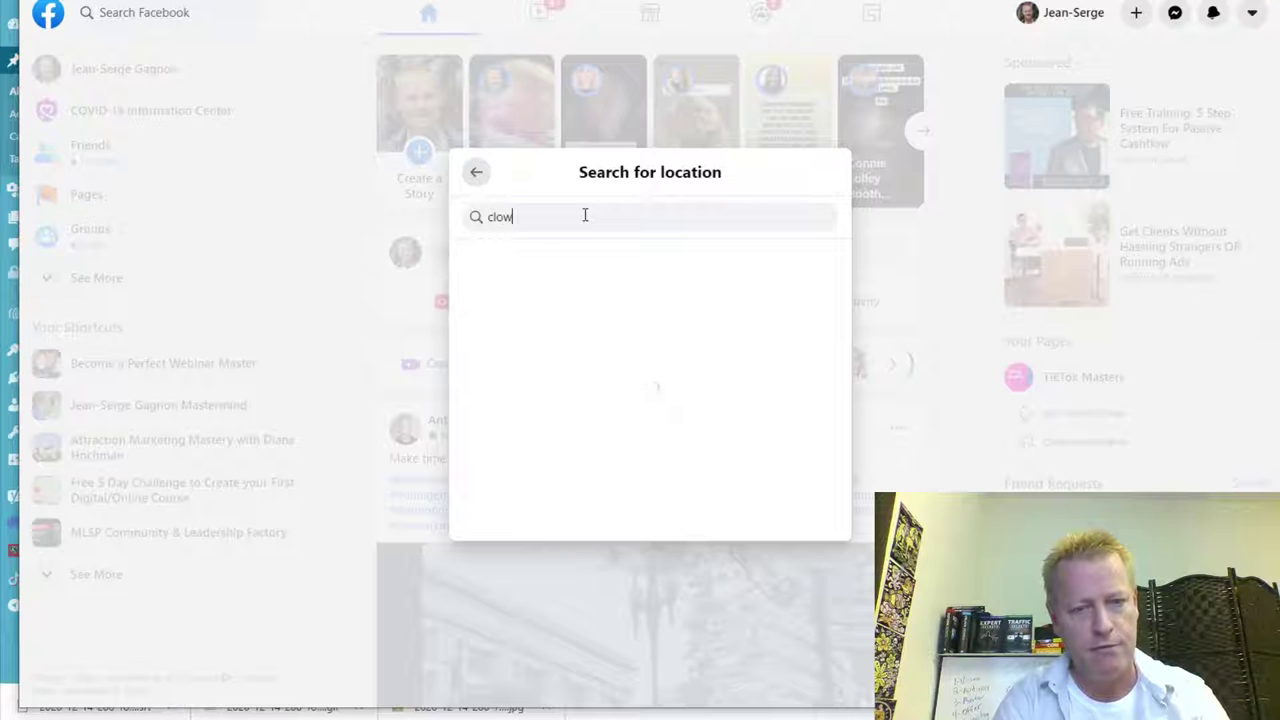
{"action": "type", "text": "s"}
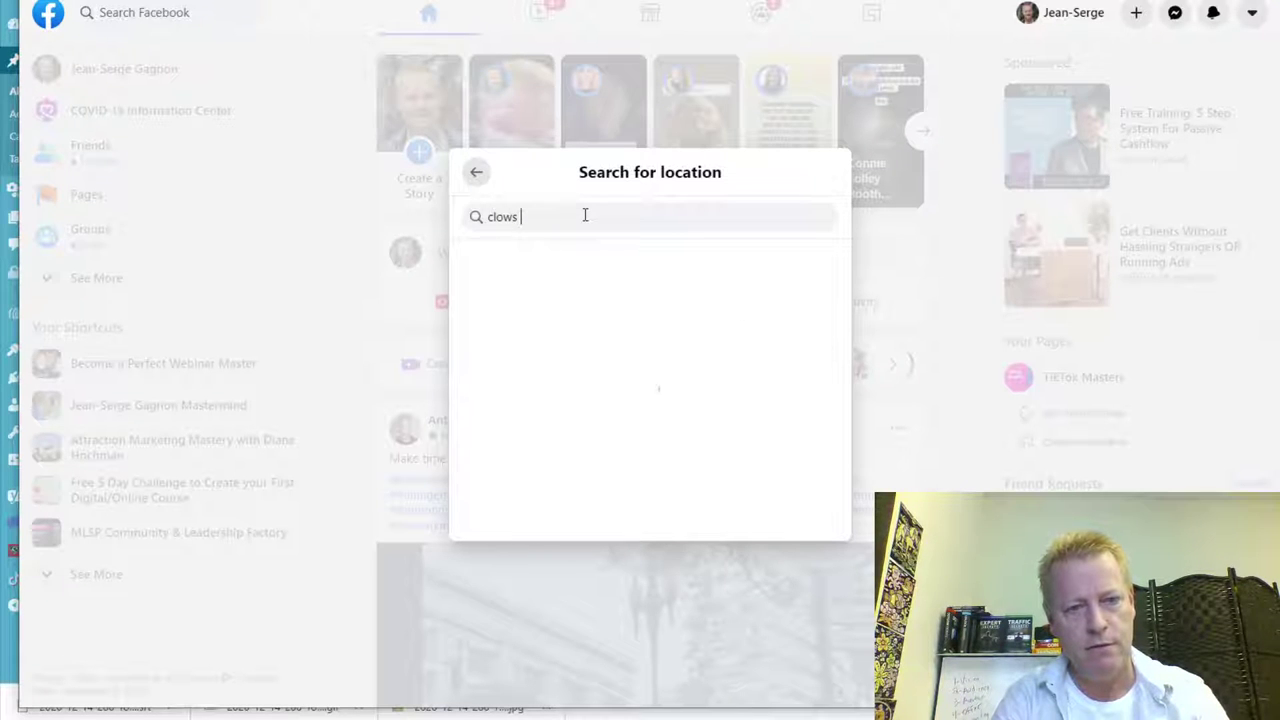
{"action": "type", "text": " red"}
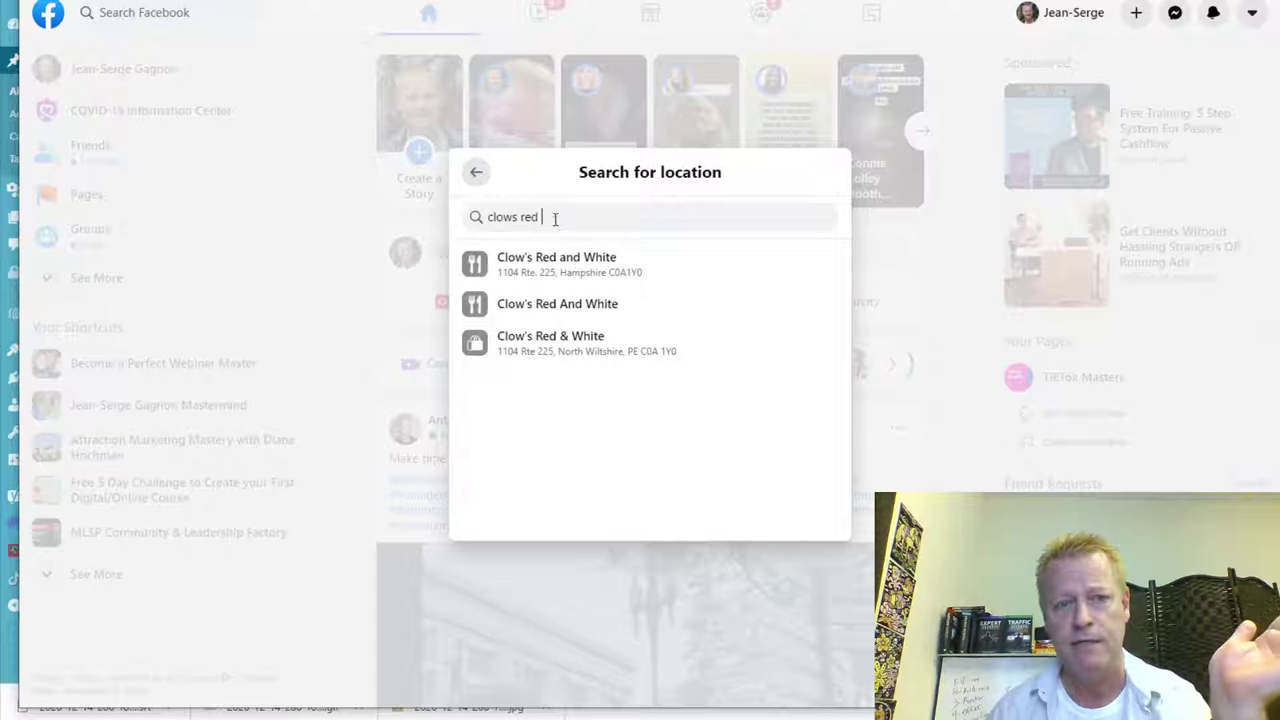
{"action": "left_click_drag", "start_coordinate": [555, 218], "coordinate": [478, 214]}
{"action": "key", "text": "BackSpace"}
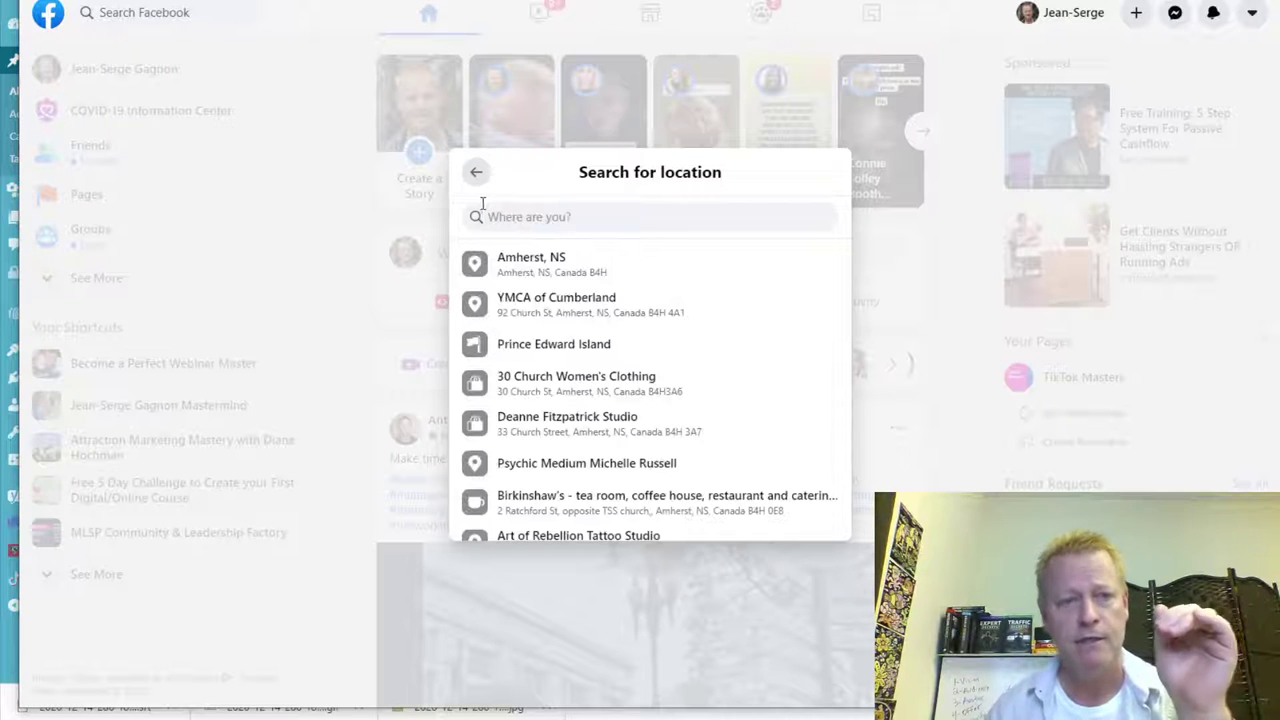
{"action": "left_click", "coordinate": [475, 172]}
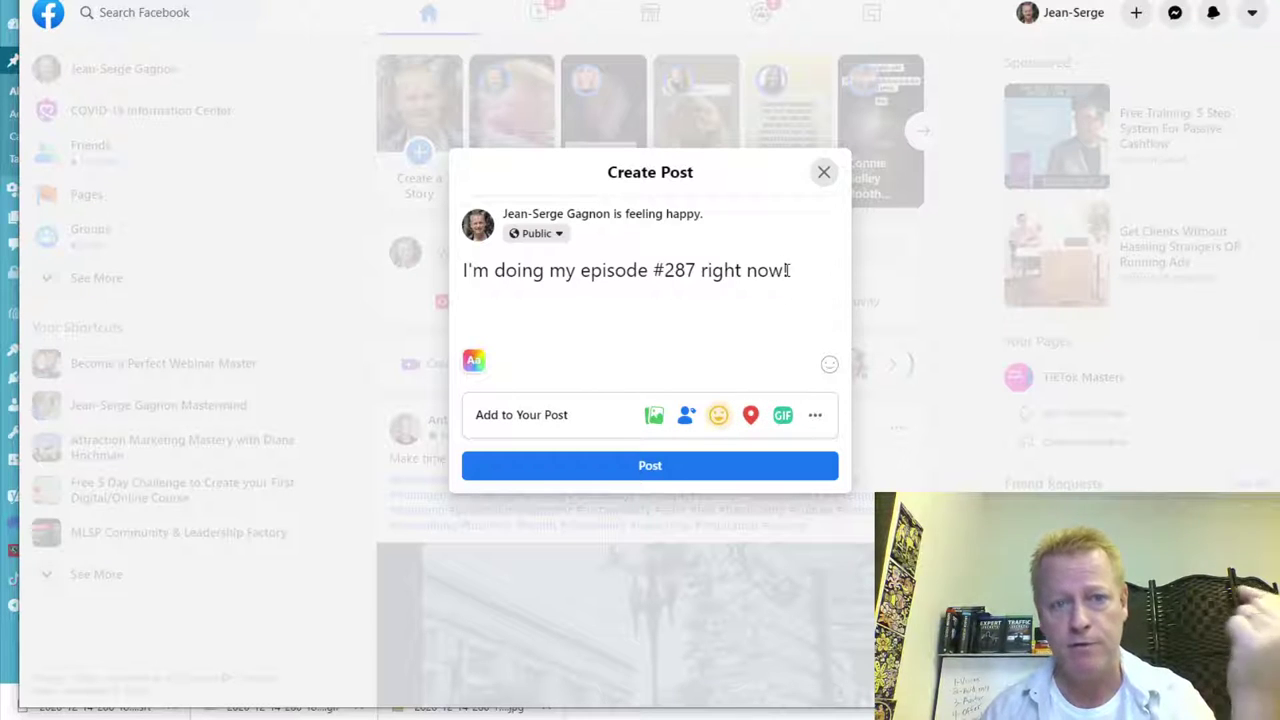
{"action": "left_click", "coordinate": [540, 234]}
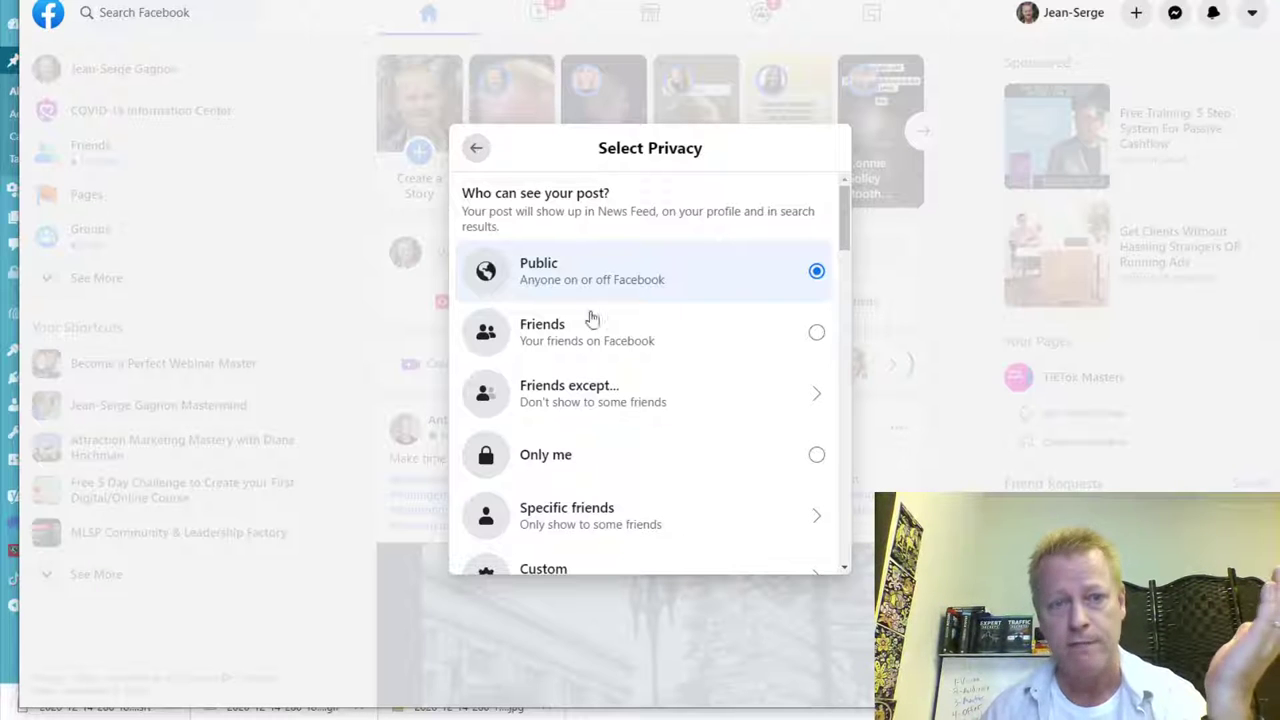
{"action": "left_click", "coordinate": [476, 148]}
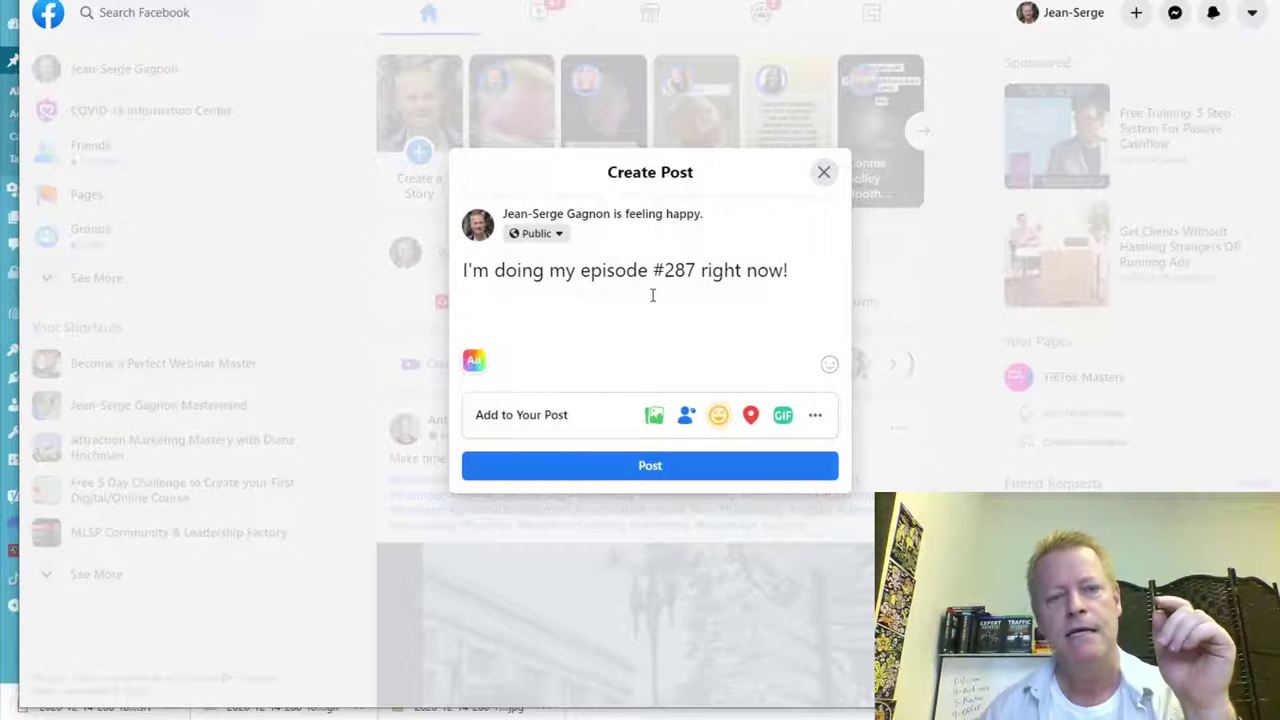
Step: Attach the woman-with-mug GIF to the post draft
{"action": "left_click", "coordinate": [783, 418]}
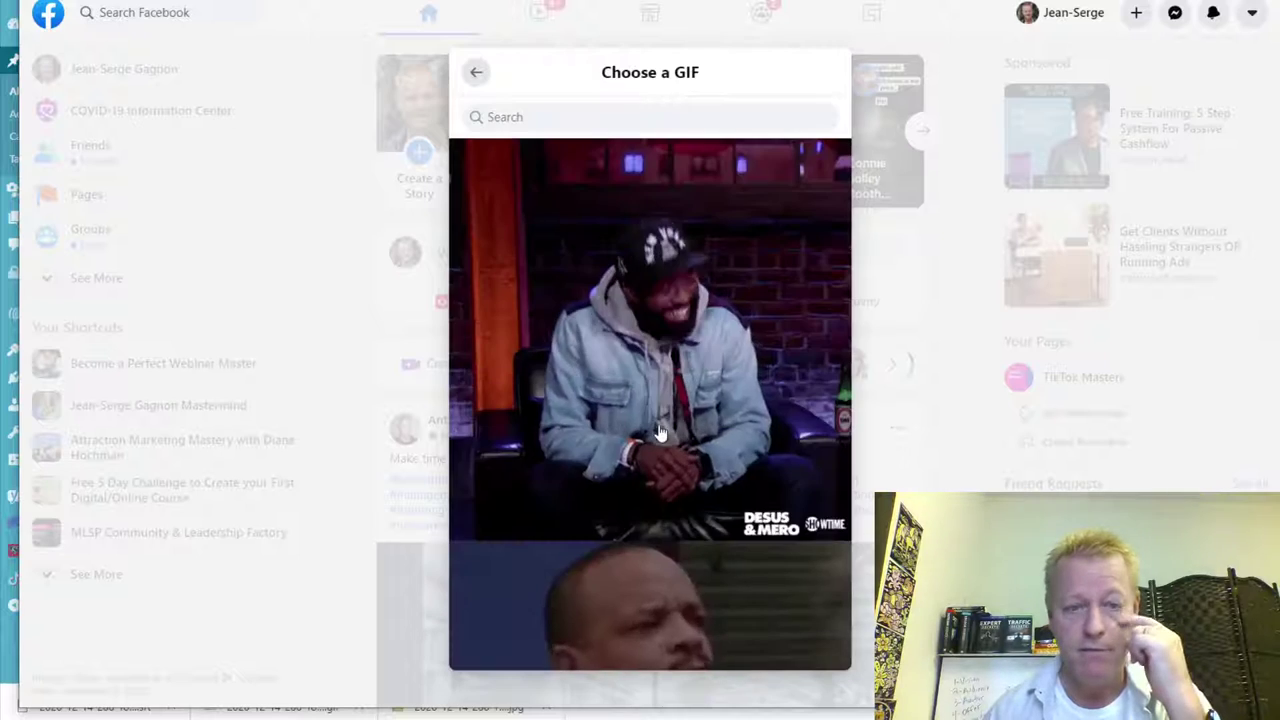
{"action": "scroll", "coordinate": [652, 478], "scroll_direction": "down", "scroll_amount": 8}
{"action": "scroll", "coordinate": [655, 479], "scroll_direction": "down", "scroll_amount": 3}
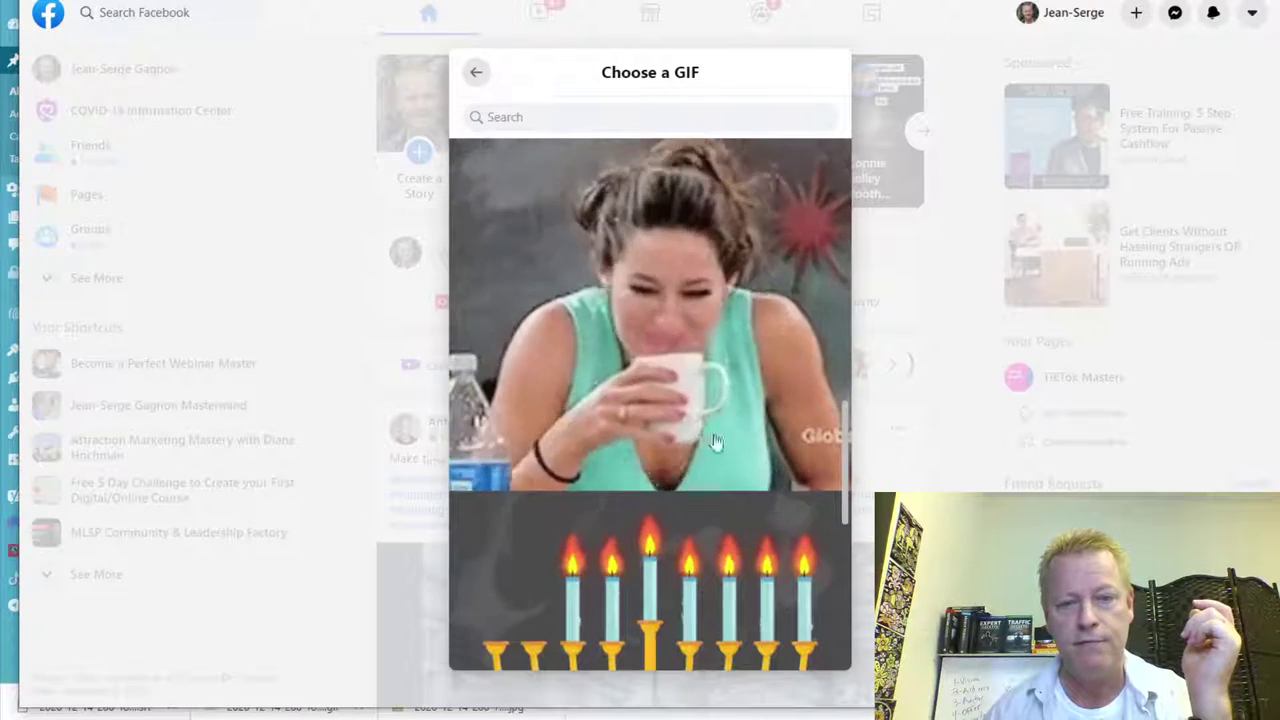
{"action": "left_click", "coordinate": [700, 488]}
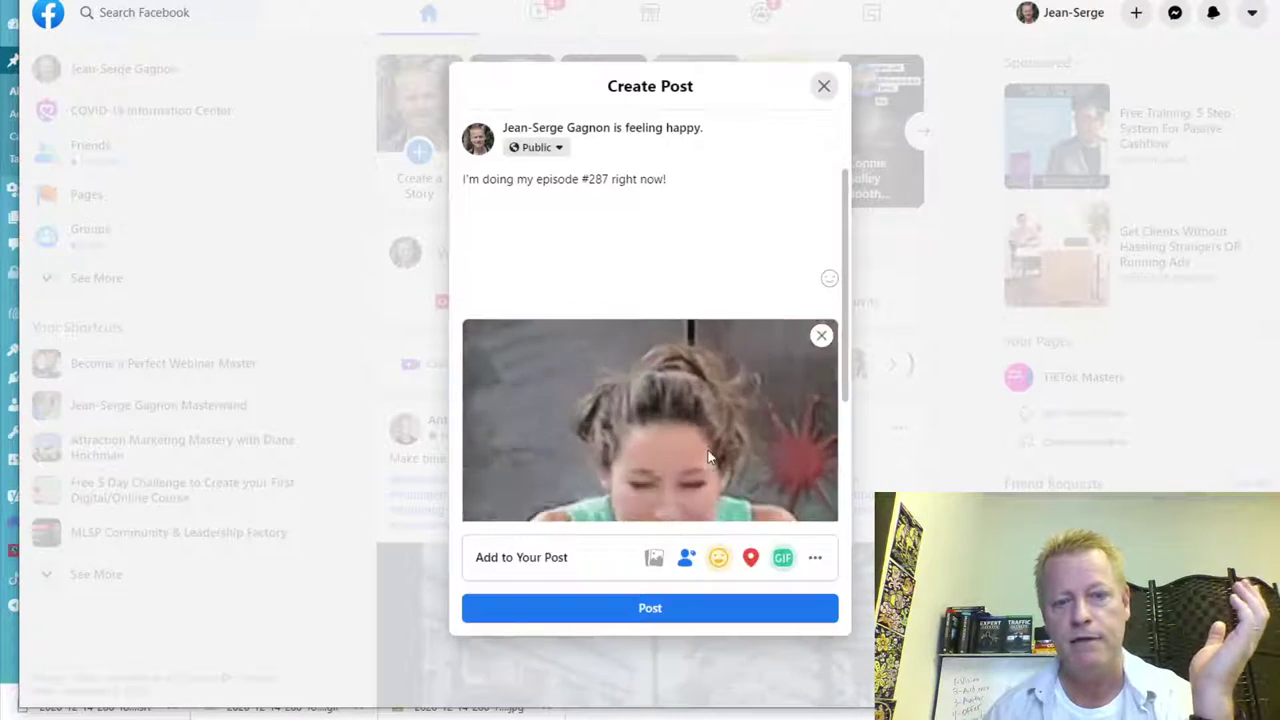
Step: Remove the attached GIF and show the full list of post extras
{"action": "scroll", "coordinate": [773, 427], "scroll_direction": "down", "scroll_amount": 3}
{"action": "scroll", "coordinate": [677, 512], "scroll_direction": "up", "scroll_amount": 3}
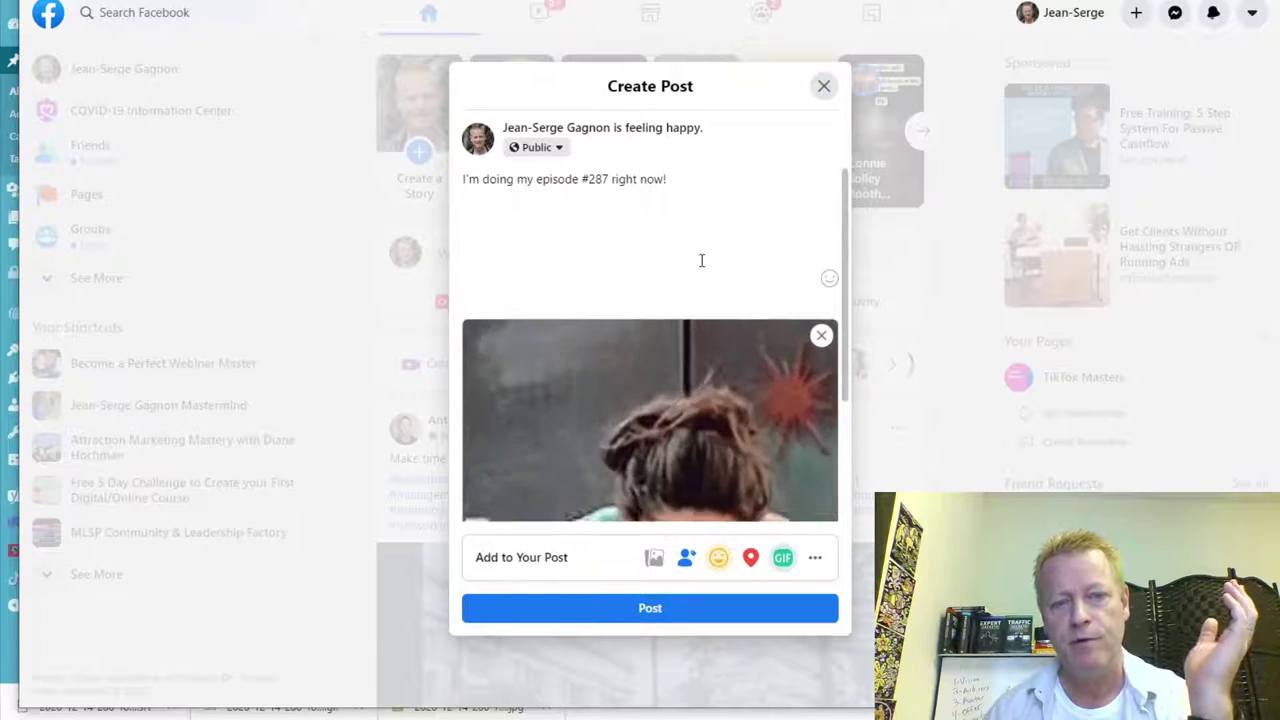
{"action": "scroll", "coordinate": [658, 441], "scroll_direction": "down", "scroll_amount": 3}
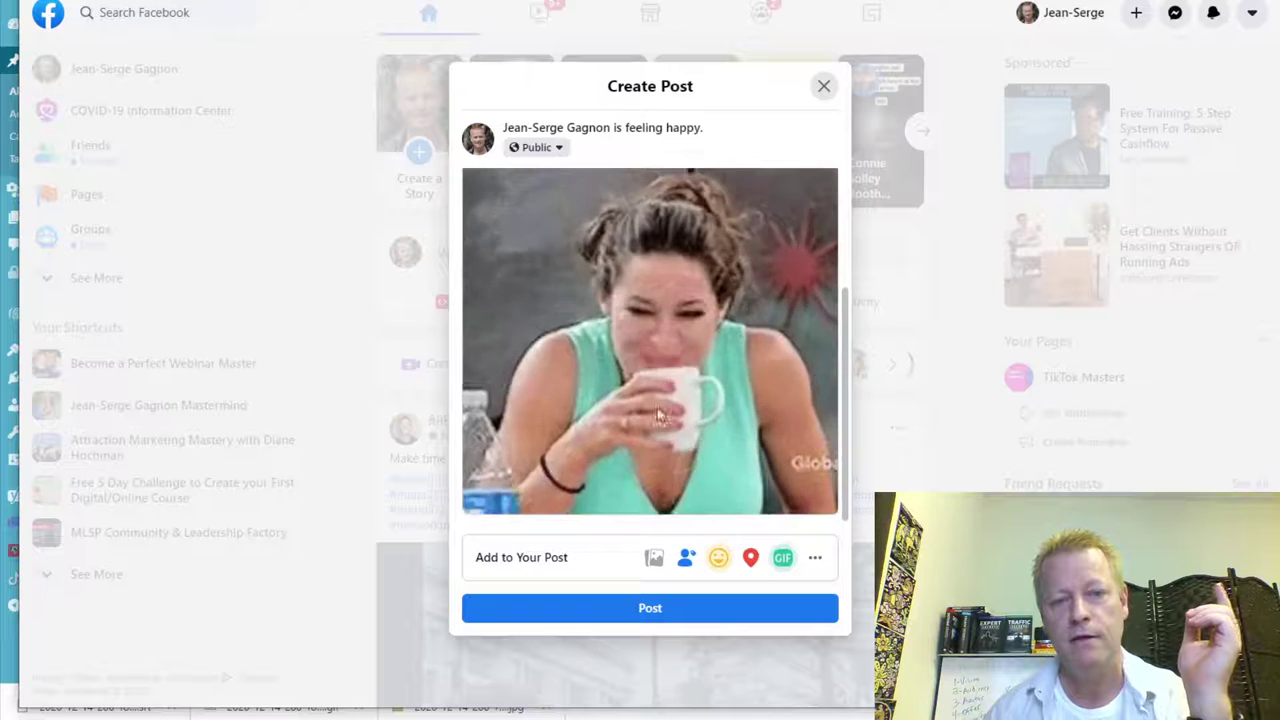
{"action": "scroll", "coordinate": [617, 345], "scroll_direction": "up", "scroll_amount": 3}
{"action": "scroll", "coordinate": [725, 452], "scroll_direction": "down", "scroll_amount": 3}
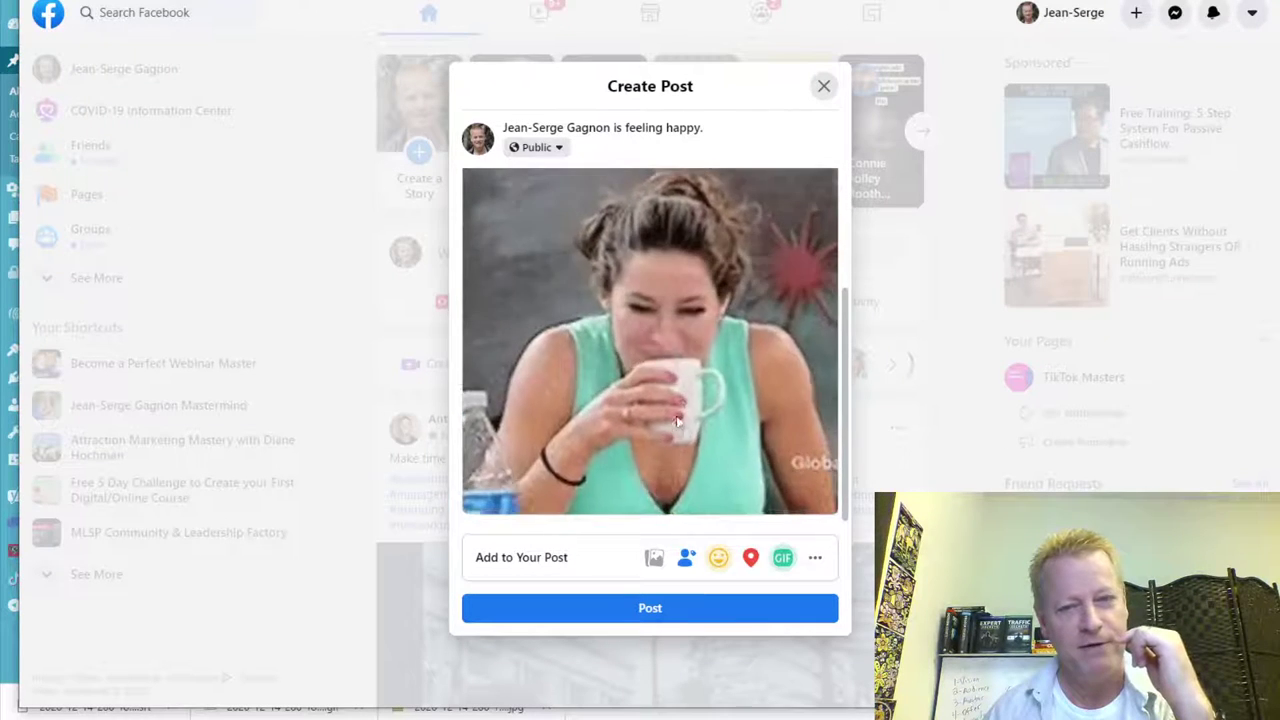
{"action": "scroll", "coordinate": [654, 430], "scroll_direction": "up", "scroll_amount": 3}
{"action": "left_click", "coordinate": [821, 334]}
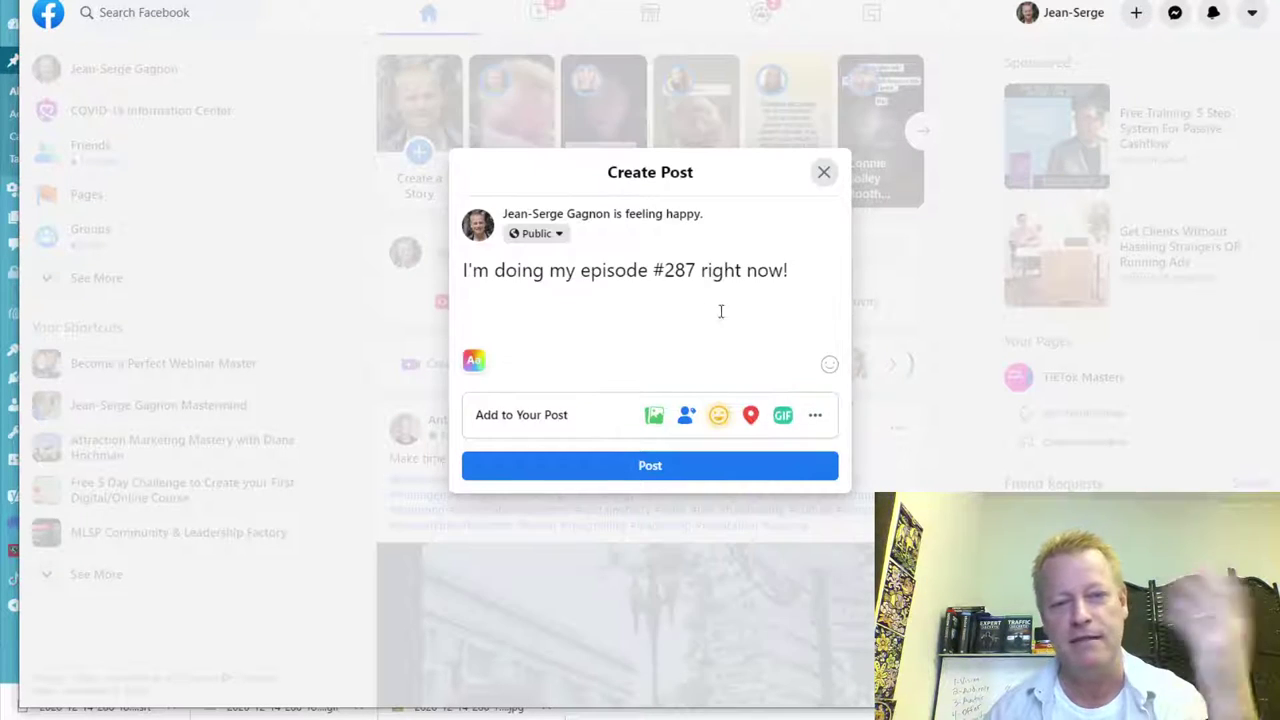
{"action": "left_click", "coordinate": [815, 418]}
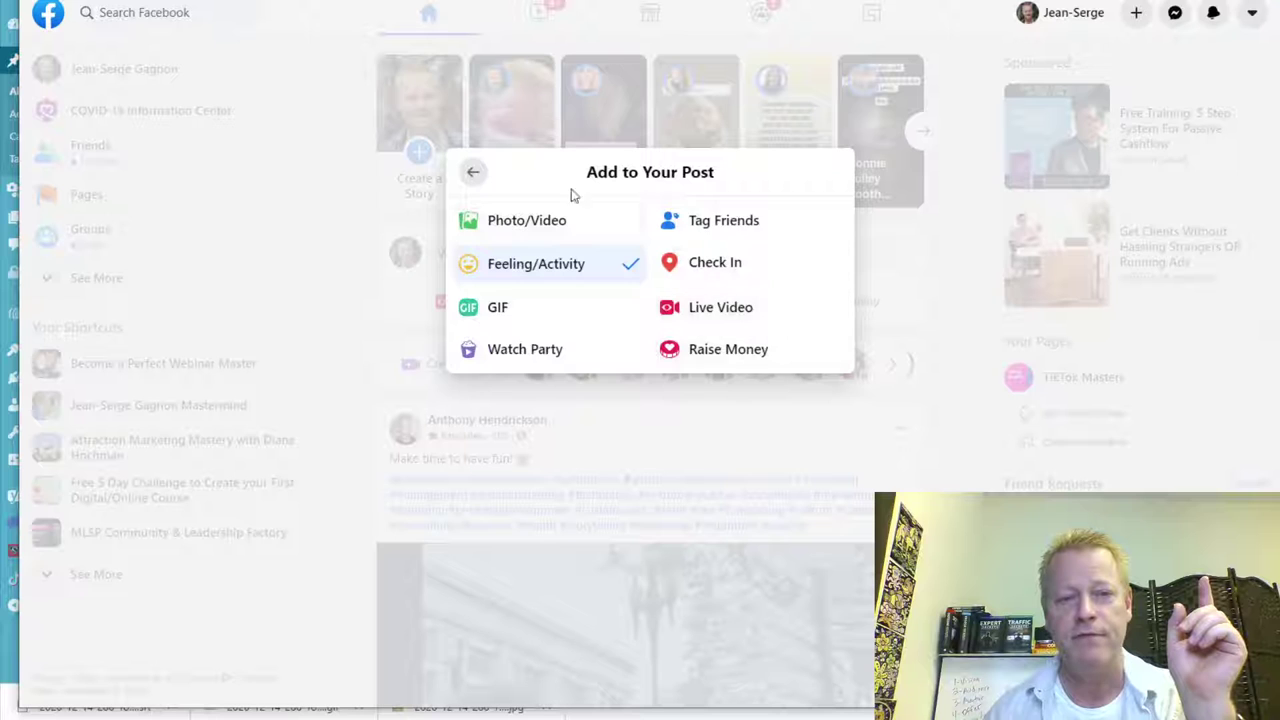